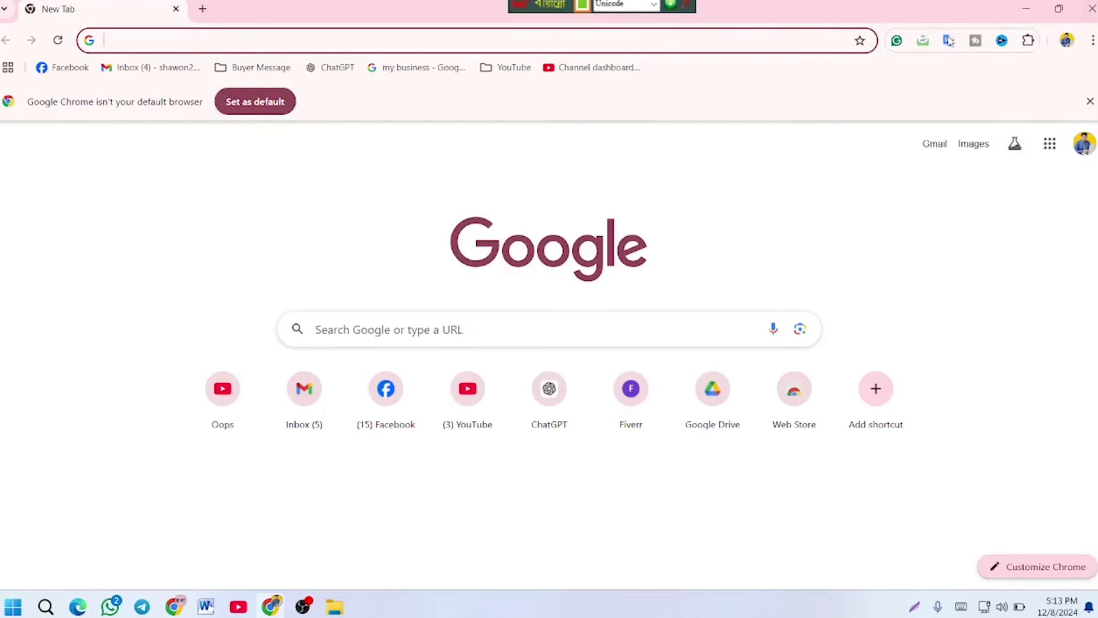
# Step: Open the bookmarked Facebook page in a new browser tab and switch to it
pyautogui.rightClick(60, 72)
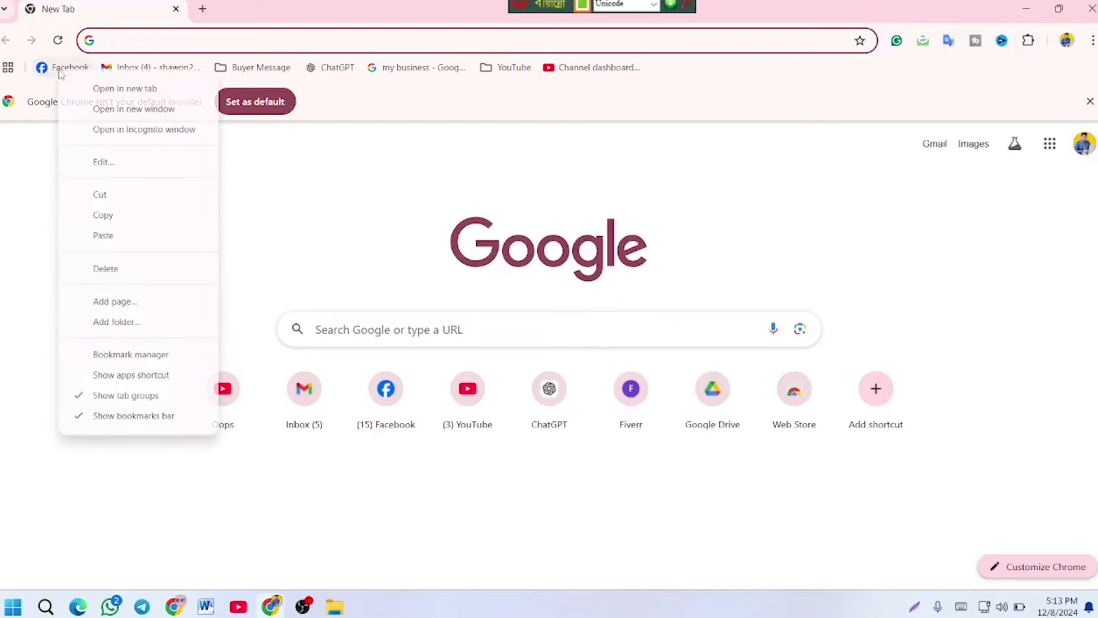
pyautogui.click(125, 88)
pyautogui.click(229, 9)
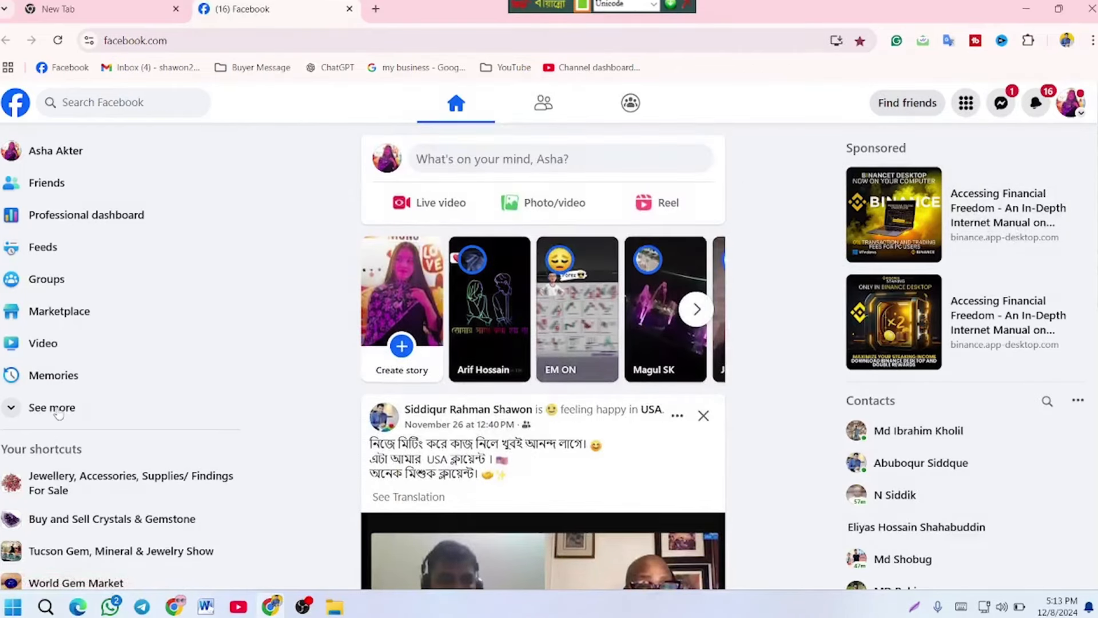
# Step: Expand the Facebook shortcuts list and open Ads Manager
pyautogui.click(54, 407)
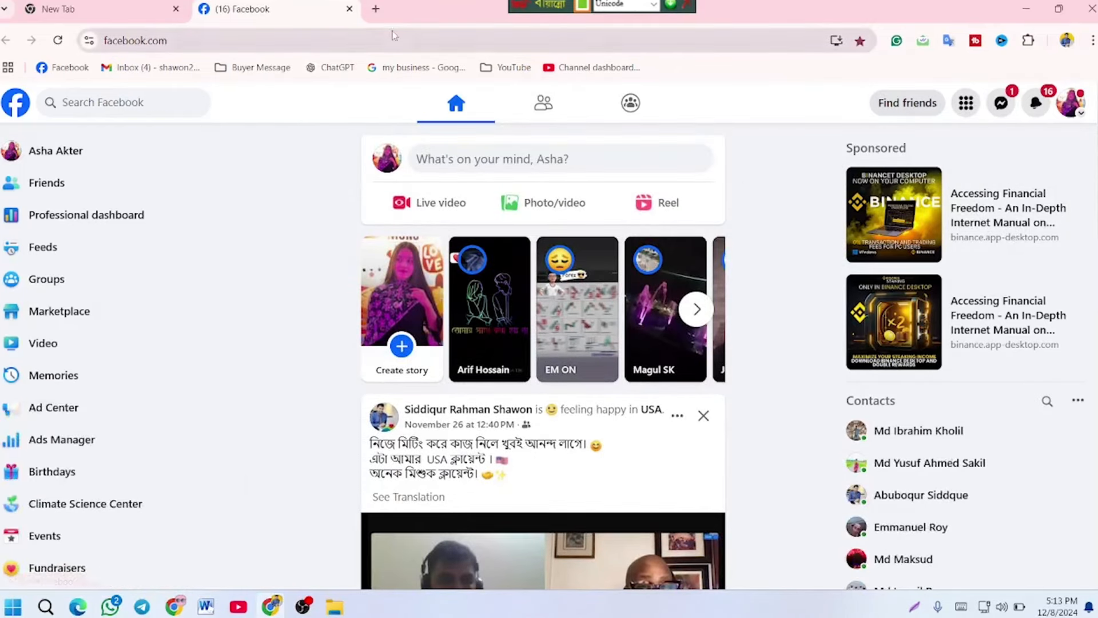
pyautogui.scroll(-1, 158, 258)
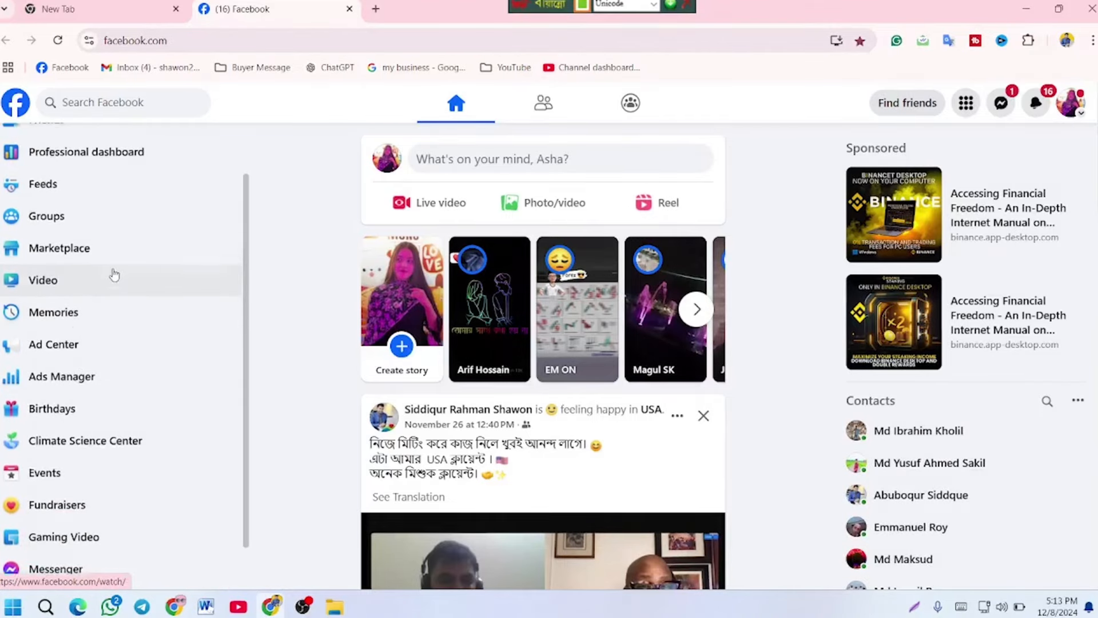
pyautogui.scroll(1, 110, 275)
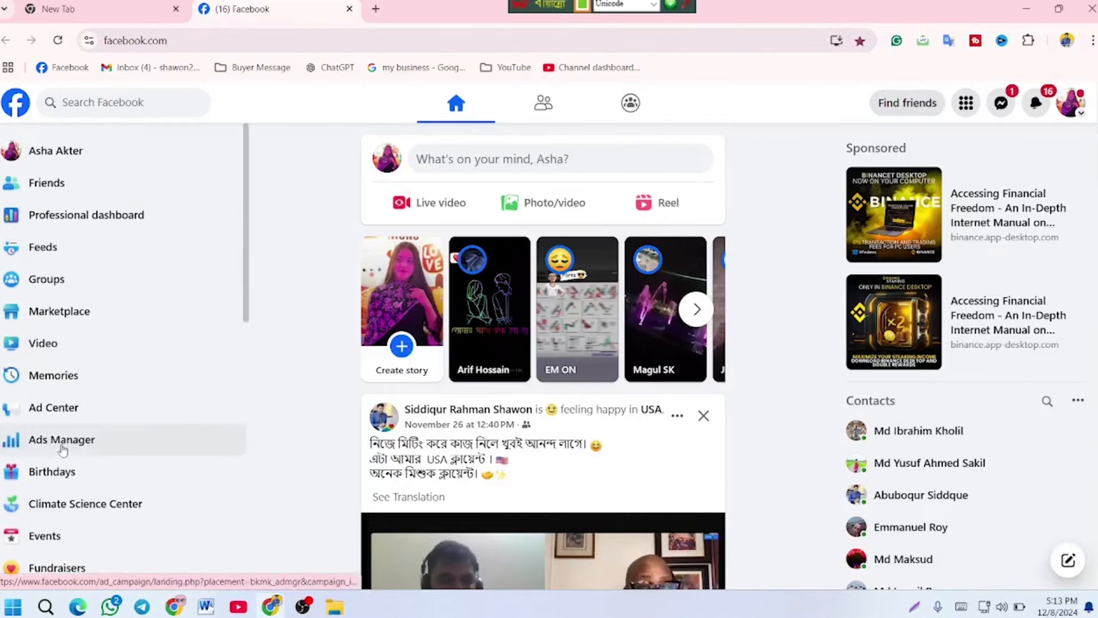
pyautogui.click(64, 440)
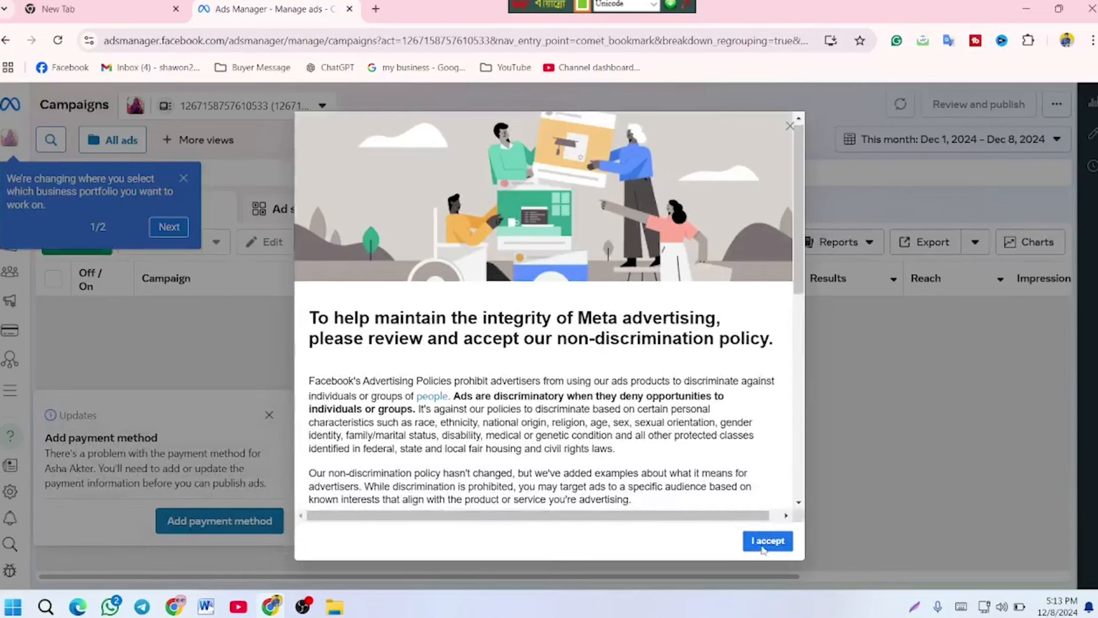
# Step: Accept the non-discrimination policy and dismiss the payment method notice and business portfolio tip
pyautogui.scroll(-2, 764, 547)
pyautogui.click(766, 542)
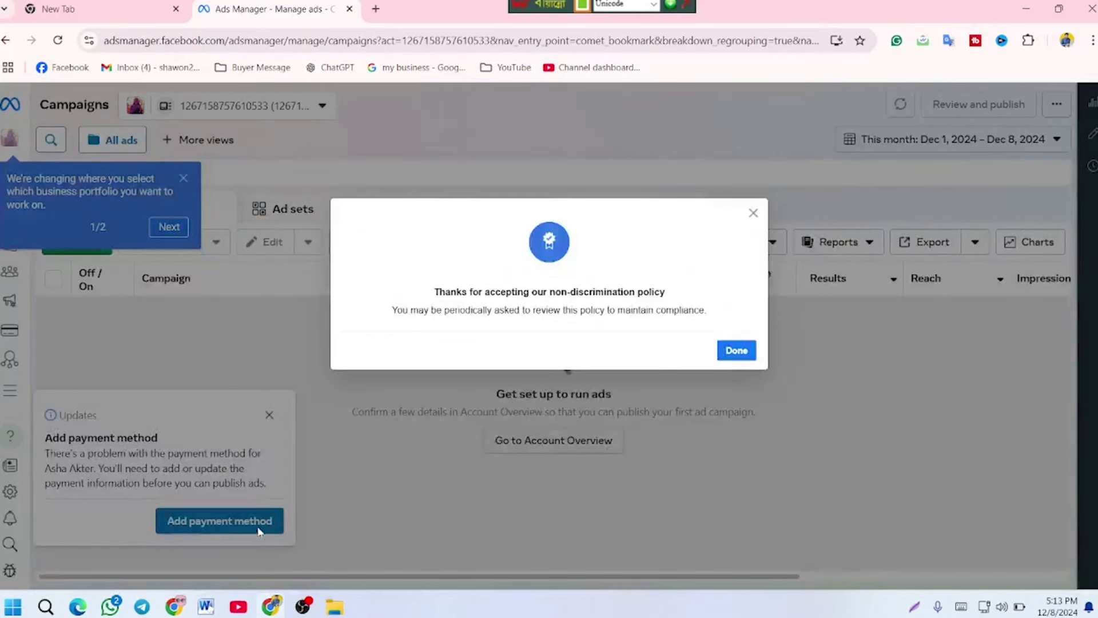
pyautogui.click(743, 351)
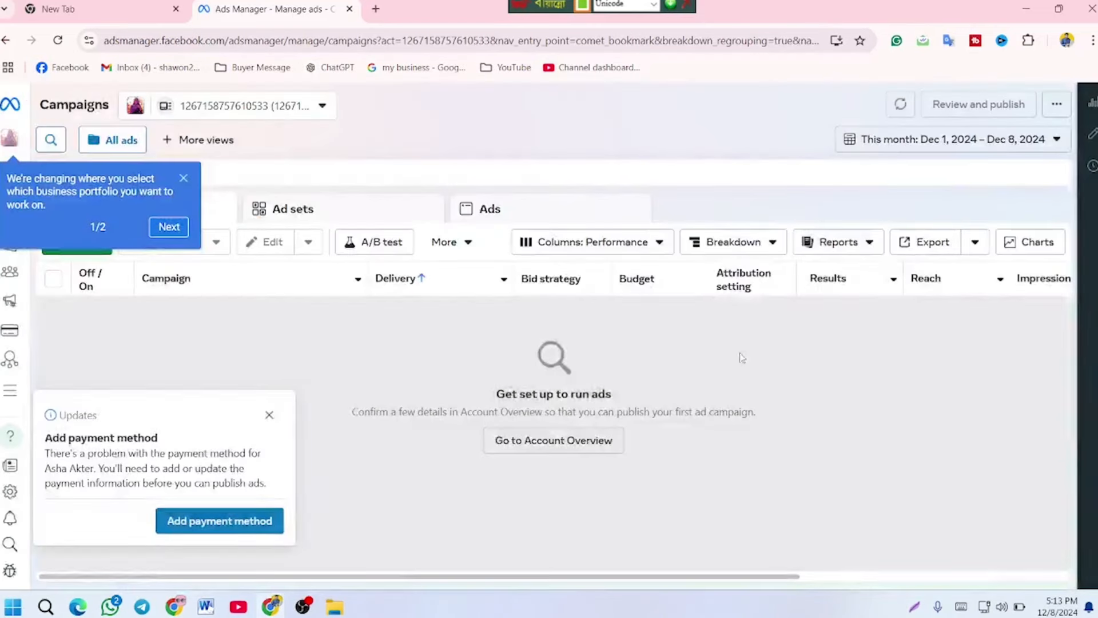
pyautogui.click(269, 414)
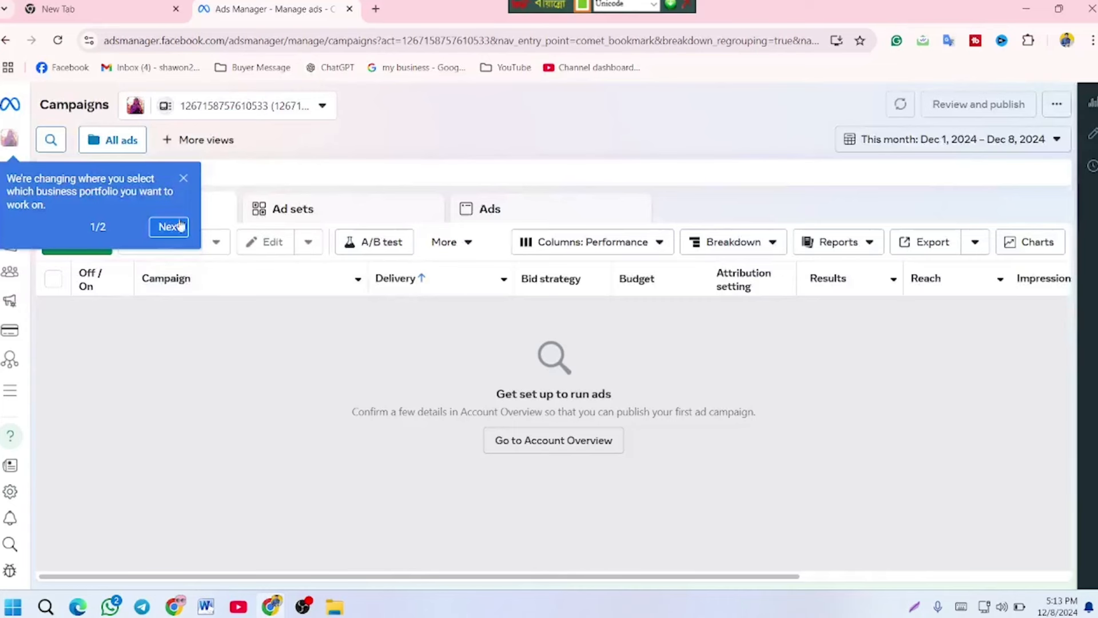
pyautogui.click(183, 179)
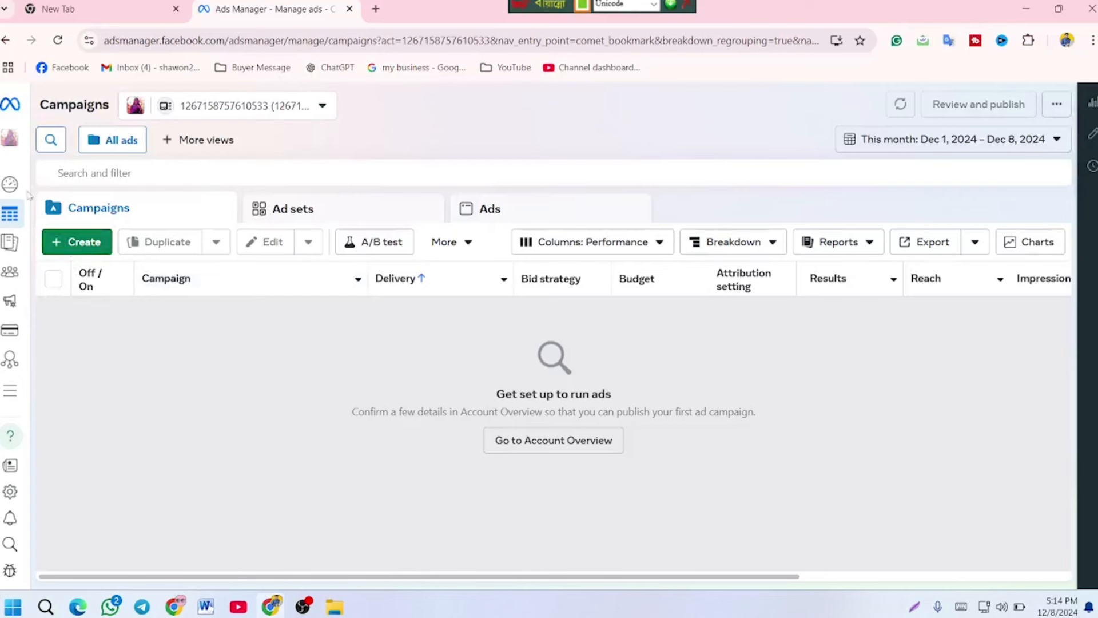
# Step: Start creating a new campaign and bring up the full list of campaign objectives
pyautogui.moveTo(26, 195)
pyautogui.moveTo(84, 280)
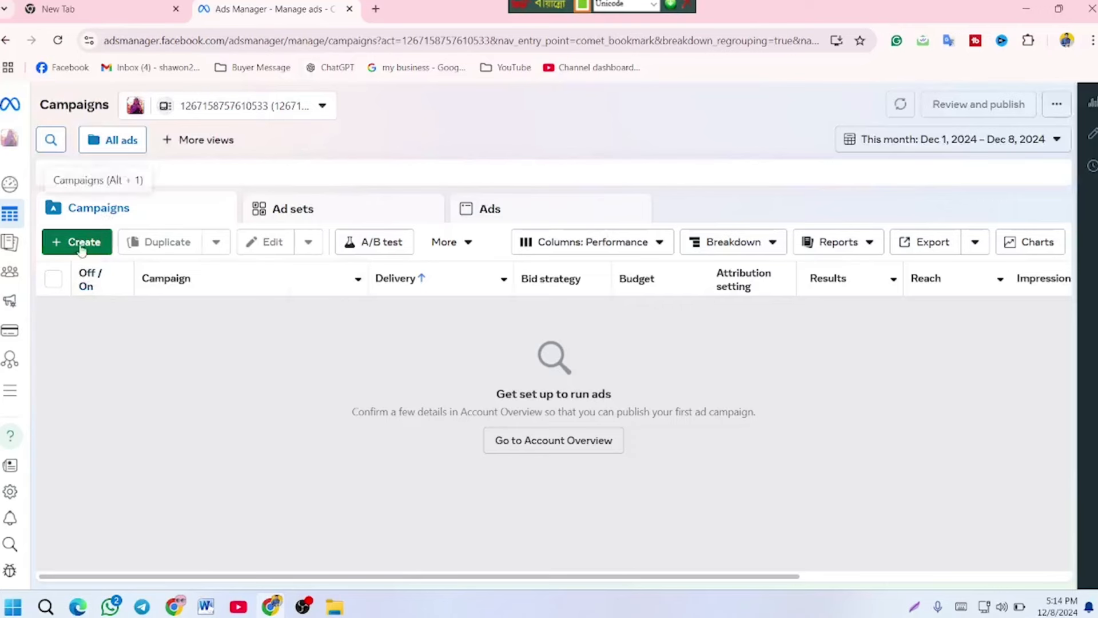
pyautogui.click(80, 243)
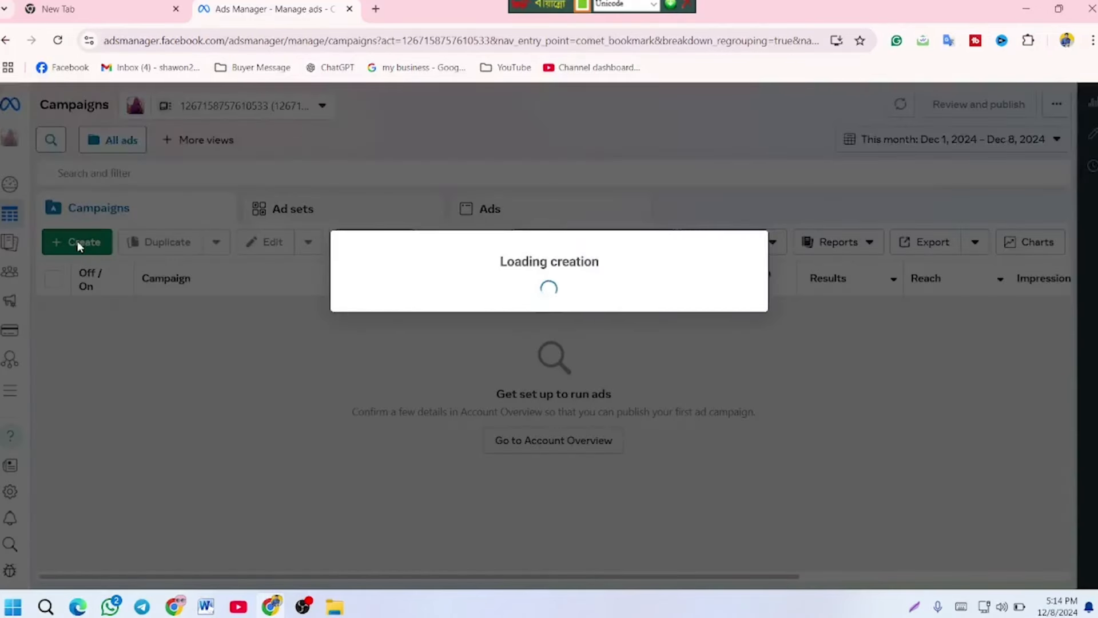
pyautogui.scroll(-3, 526, 350)
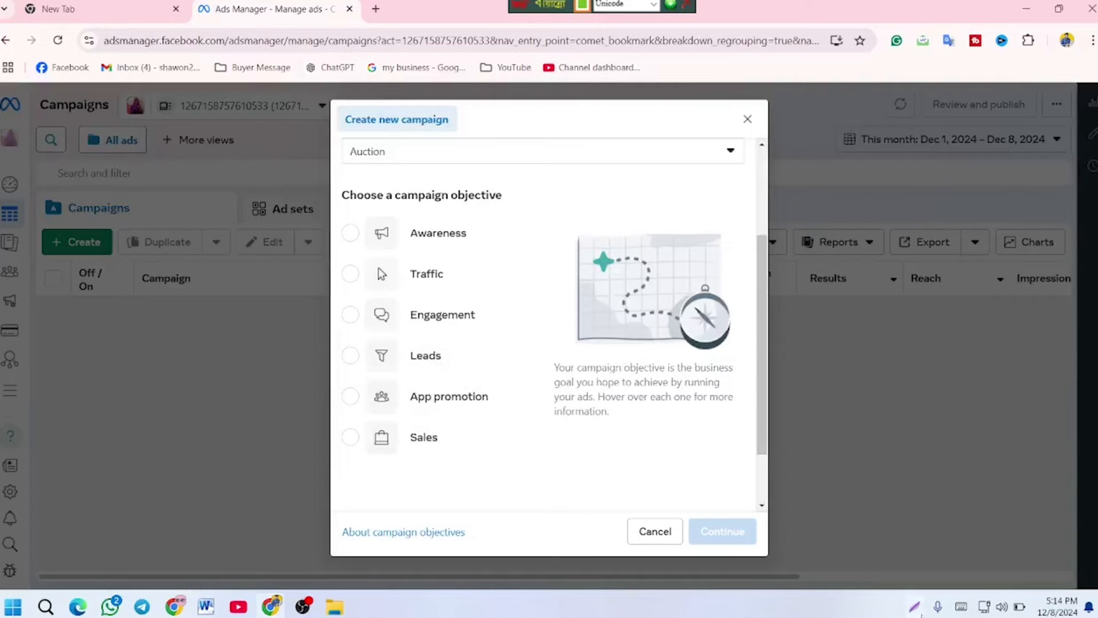
# Step: Capture the campaign creation dialog as a screenshot and frame the six campaign objectives with a red rectangle
pyautogui.press('Print')
pyautogui.moveTo(248, 134); pyautogui.dragTo(783, 554)
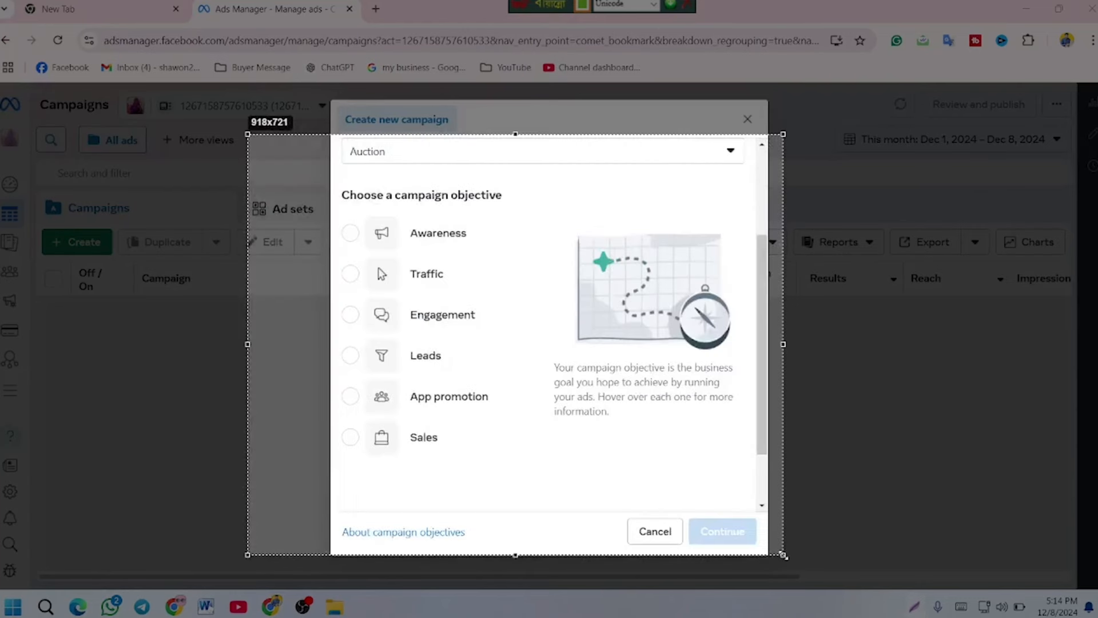
pyautogui.click(795, 490)
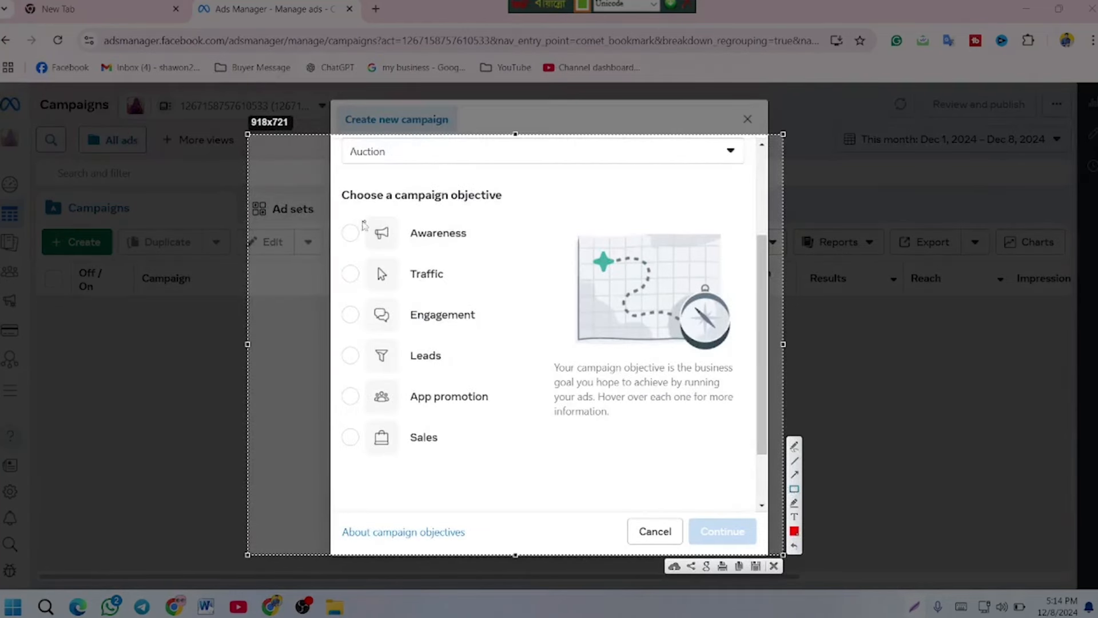
pyautogui.moveTo(341, 207)
pyautogui.mouseDown()
pyautogui.moveTo(469, 486)
pyautogui.moveTo(495, 470)
pyautogui.mouseUp()
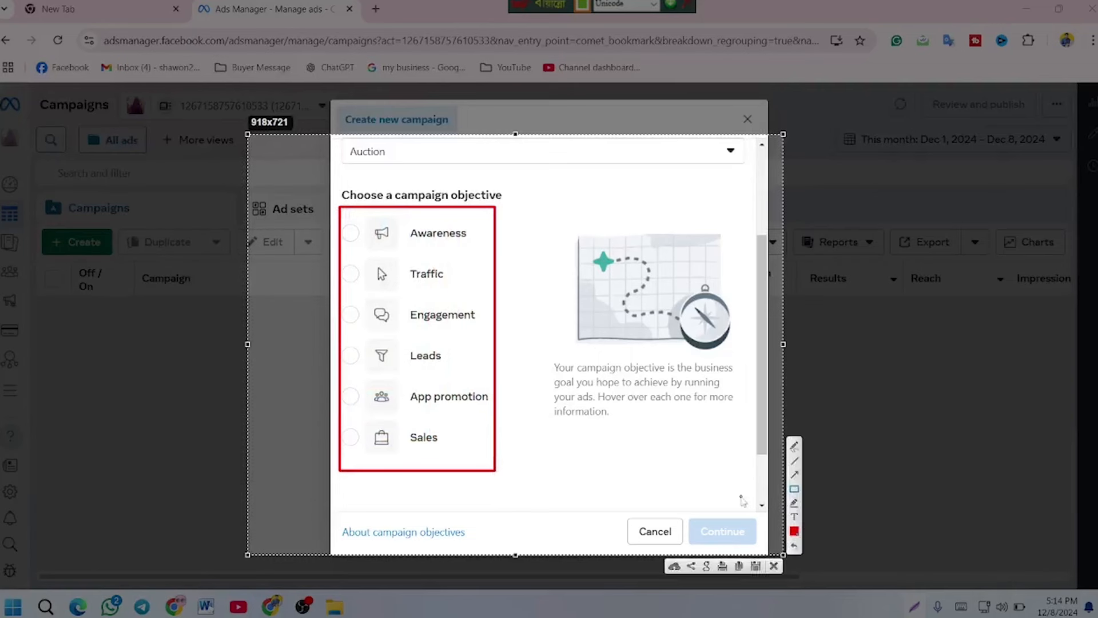
# Step: Draw red arrows pointing at the Sales, Engagement, Awareness, Traffic and Leads objectives on the capture, then discard it
pyautogui.click(795, 474)
pyautogui.moveTo(712, 173); pyautogui.dragTo(439, 429)
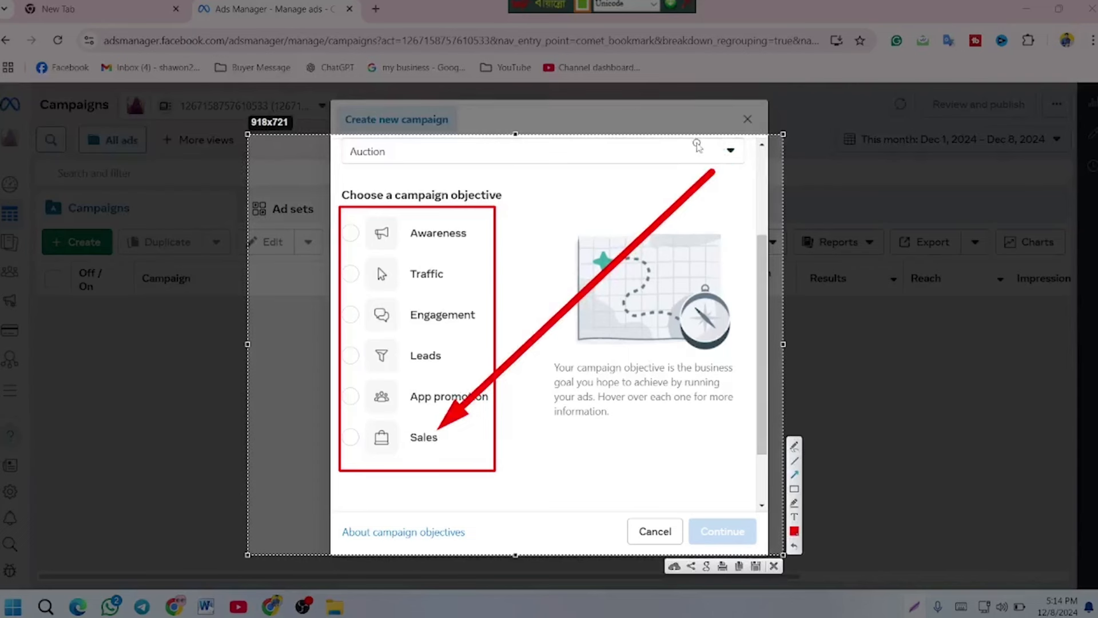
pyautogui.moveTo(698, 141); pyautogui.dragTo(446, 309)
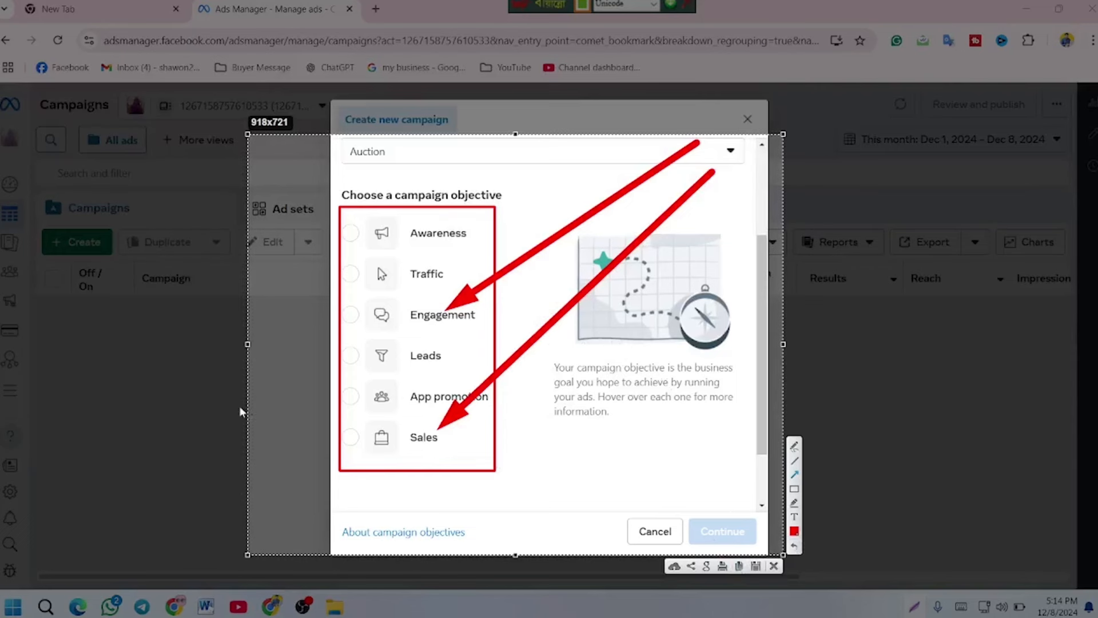
pyautogui.moveTo(235, 410)
pyautogui.mouseDown()
pyautogui.moveTo(311, 297)
pyautogui.moveTo(375, 245)
pyautogui.moveTo(393, 245)
pyautogui.mouseUp()
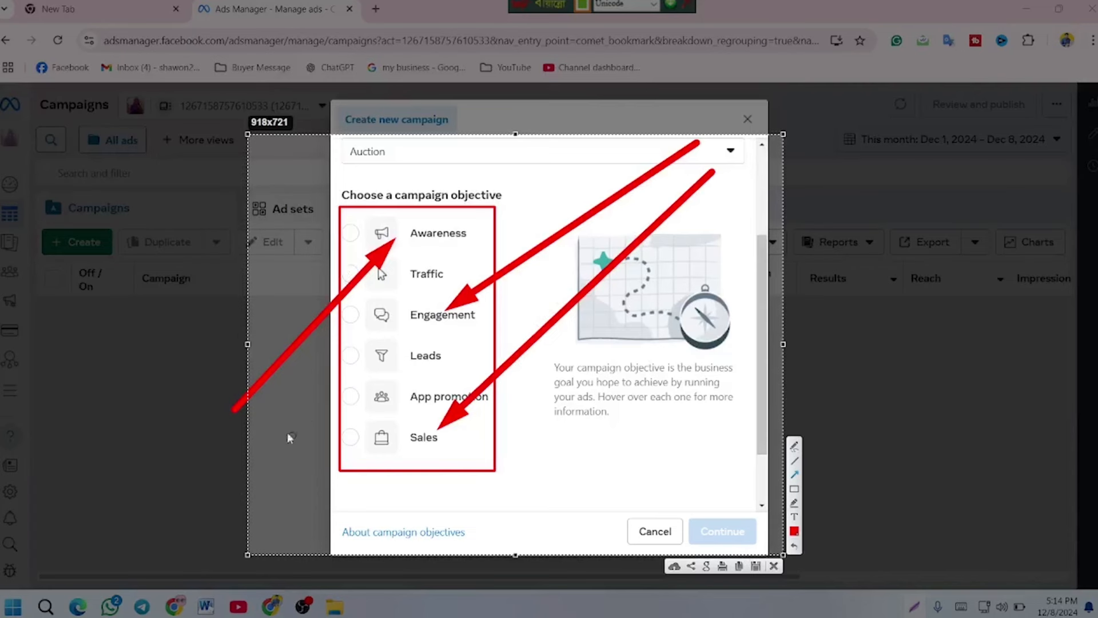
pyautogui.moveTo(225, 423); pyautogui.dragTo(382, 278)
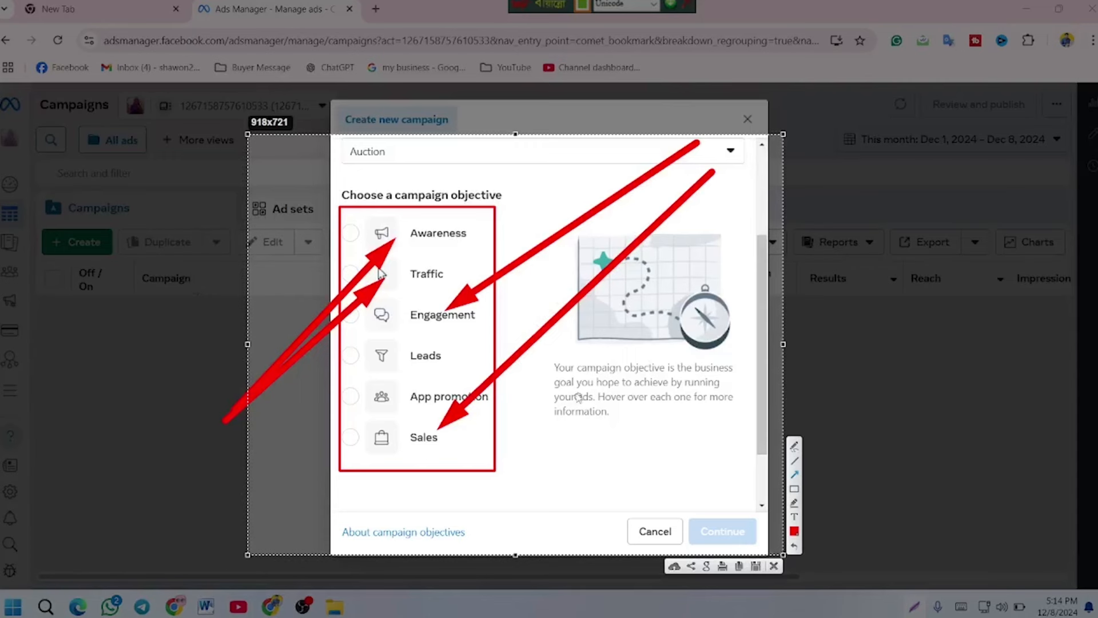
pyautogui.moveTo(212, 454); pyautogui.dragTo(388, 323)
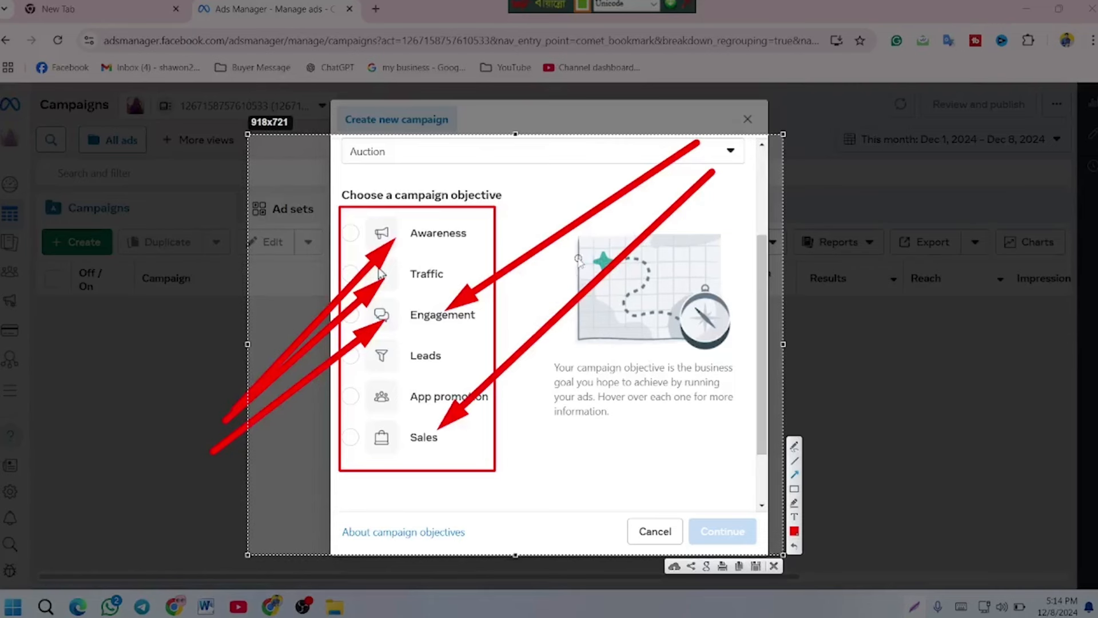
pyautogui.moveTo(212, 503)
pyautogui.mouseDown()
pyautogui.moveTo(368, 391)
pyautogui.moveTo(377, 360)
pyautogui.mouseUp()
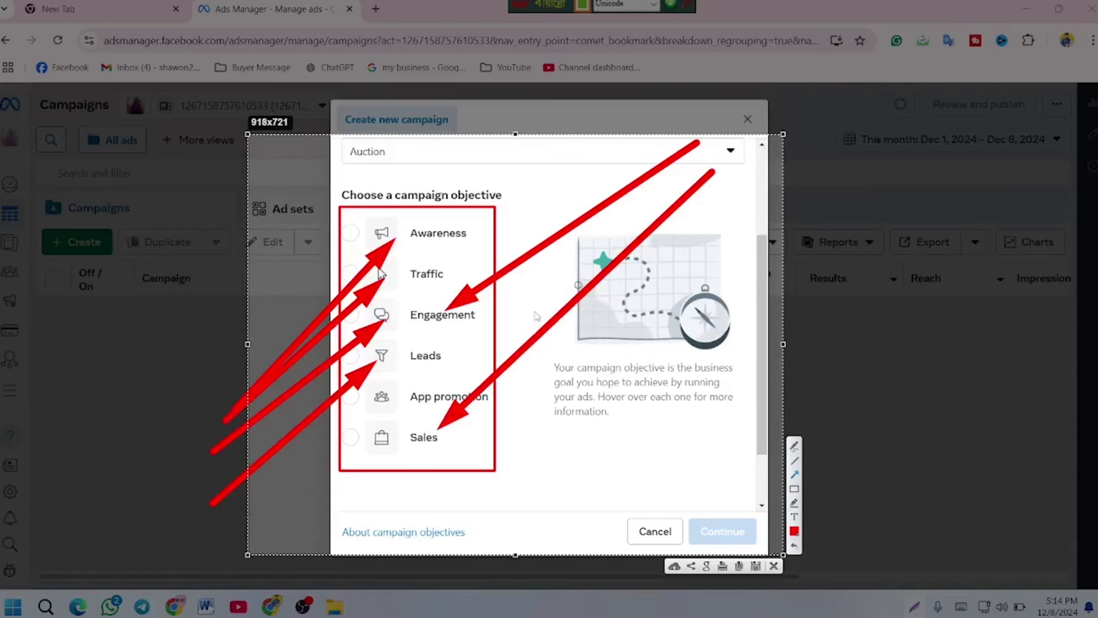
pyautogui.moveTo(250, 503); pyautogui.dragTo(348, 441)
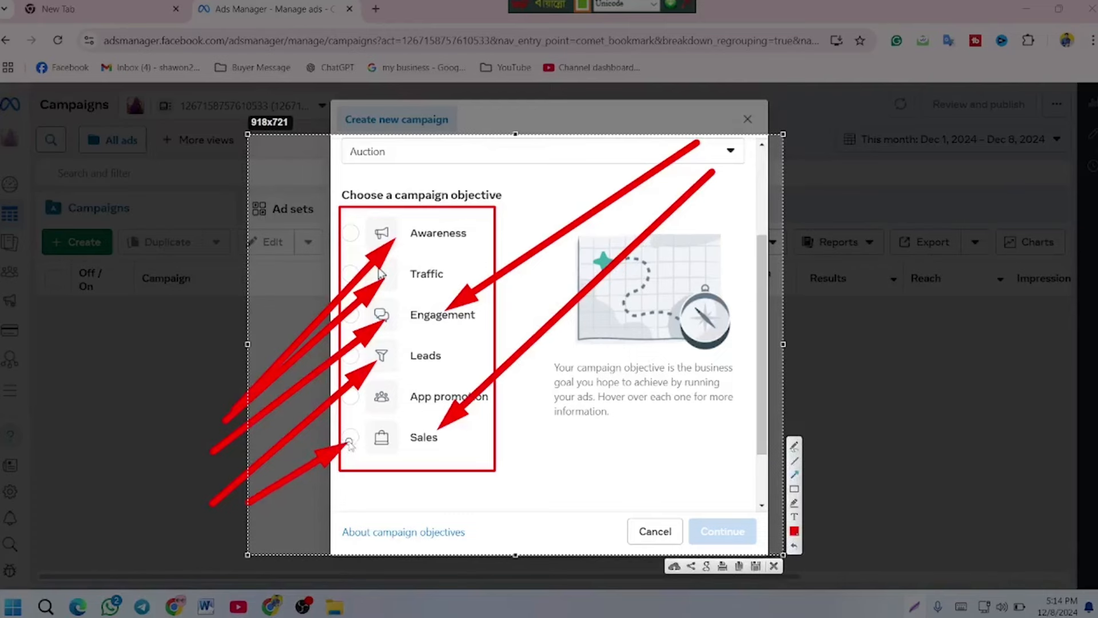
pyautogui.click(773, 565)
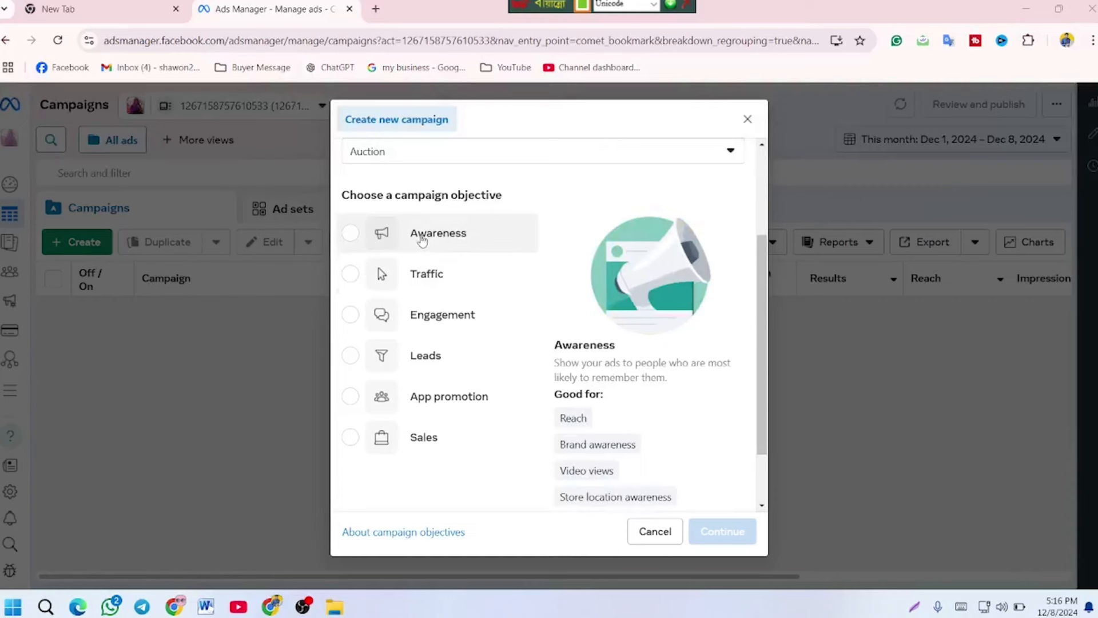
# Step: Choose Awareness as the campaign objective and continue to the campaign setup
pyautogui.click(421, 238)
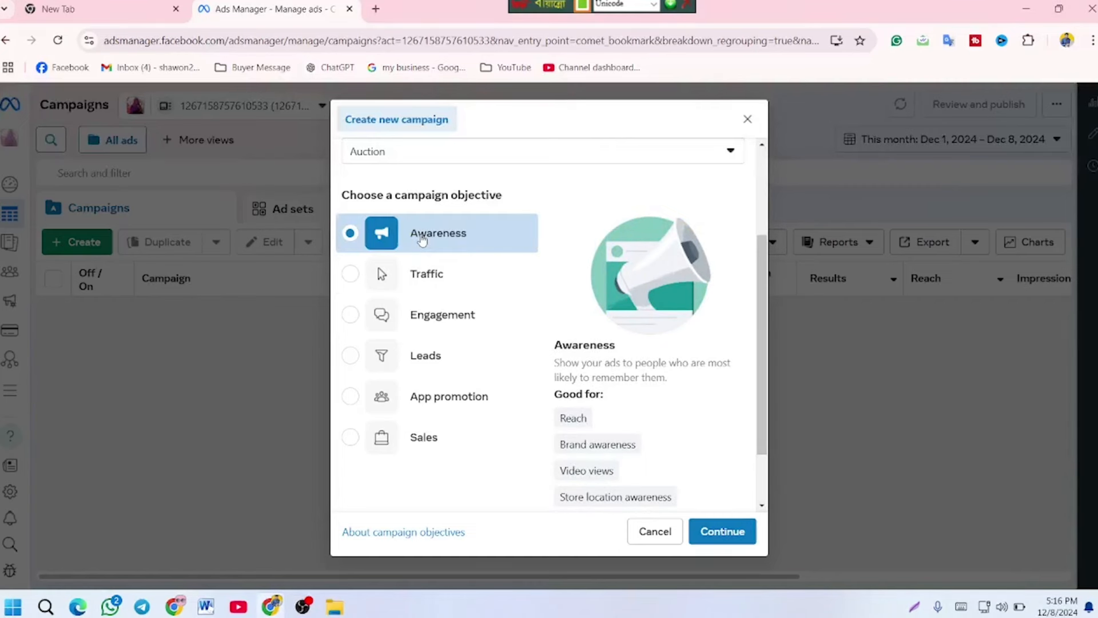
pyautogui.click(699, 539)
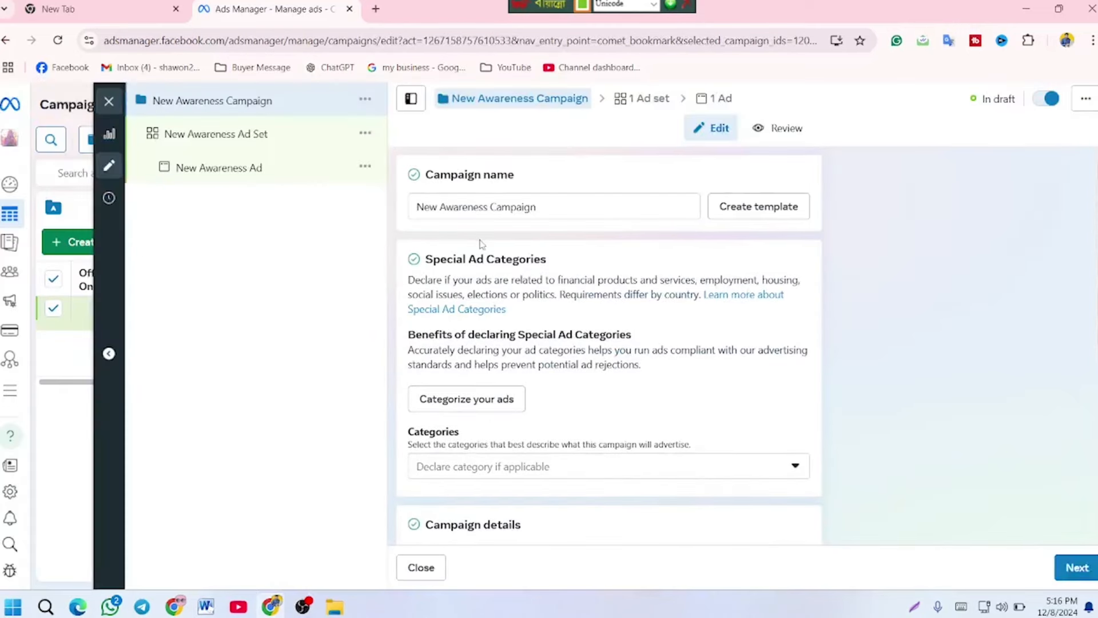
# Step: Switch the keyboard input to English and rename the campaign as "Online shop Awareness Campaign"
pyautogui.click(543, 209)
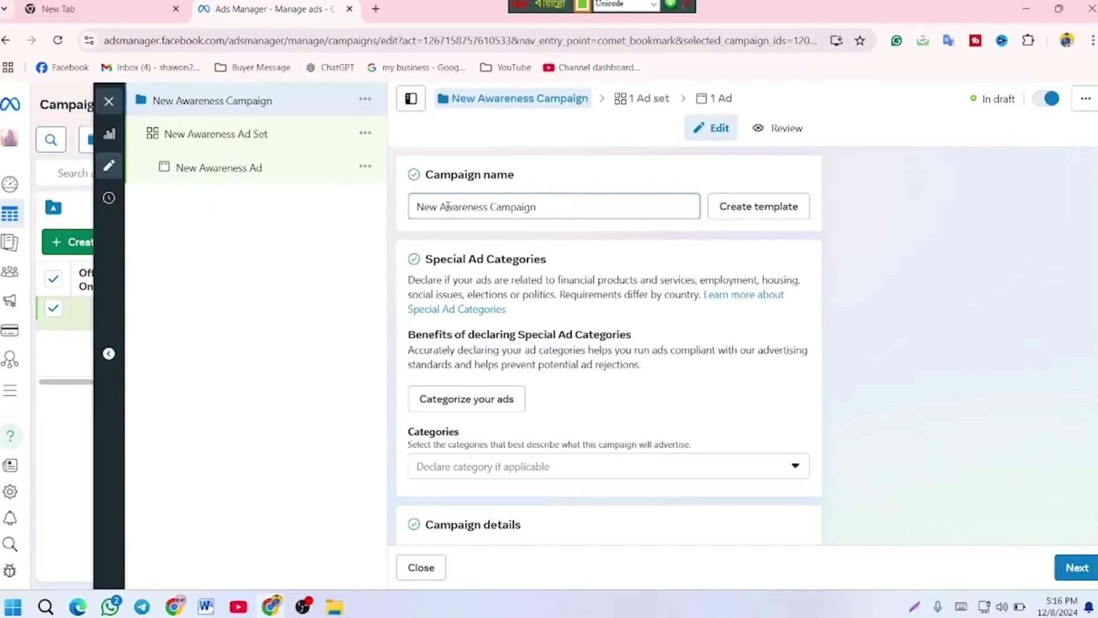
pyautogui.moveTo(438, 207); pyautogui.dragTo(401, 210)
pyautogui.write('গগগগগ')
pyautogui.press('BackSpace')
pyautogui.press('BackSpace')
pyautogui.press('BackSpace')
pyautogui.press('BackSpace')
pyautogui.press('BackSpace')
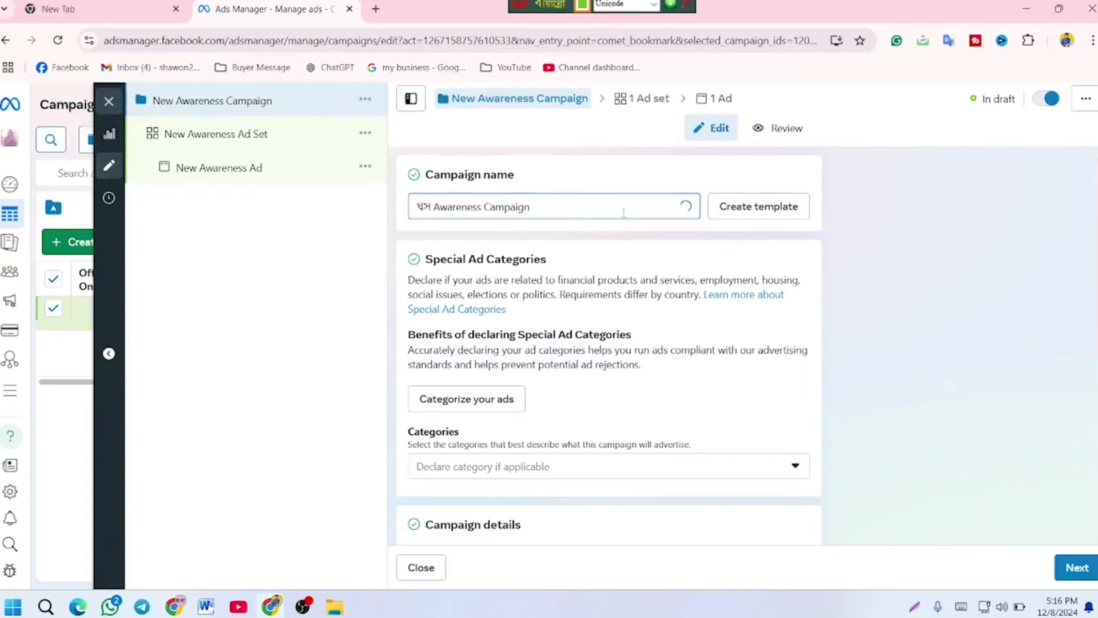
pyautogui.press('F12')
pyautogui.write('ONline')
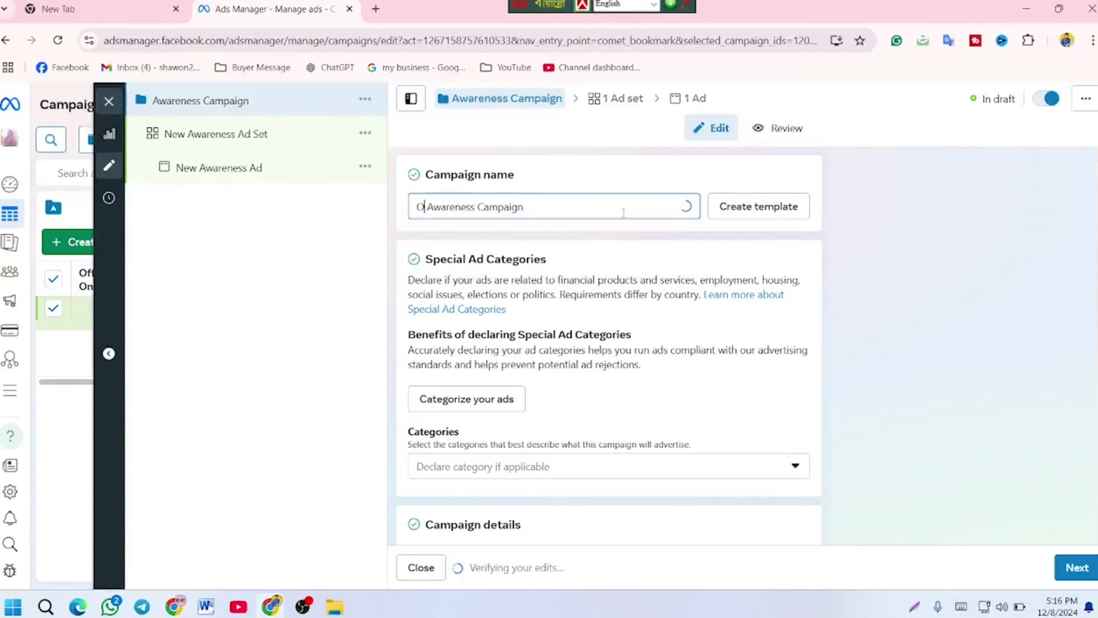
pyautogui.press('BackSpace')
pyautogui.press('BackSpace')
pyautogui.press('BackSpace')
pyautogui.press('BackSpace')
pyautogui.press('BackSpace')
pyautogui.write('n')
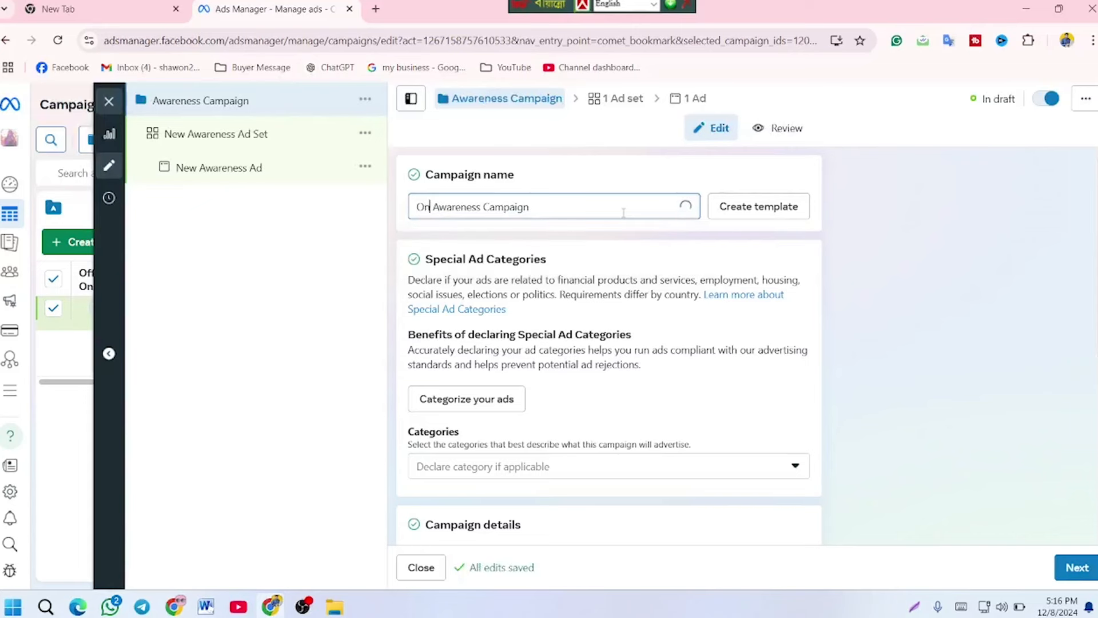
pyautogui.write('line shop')
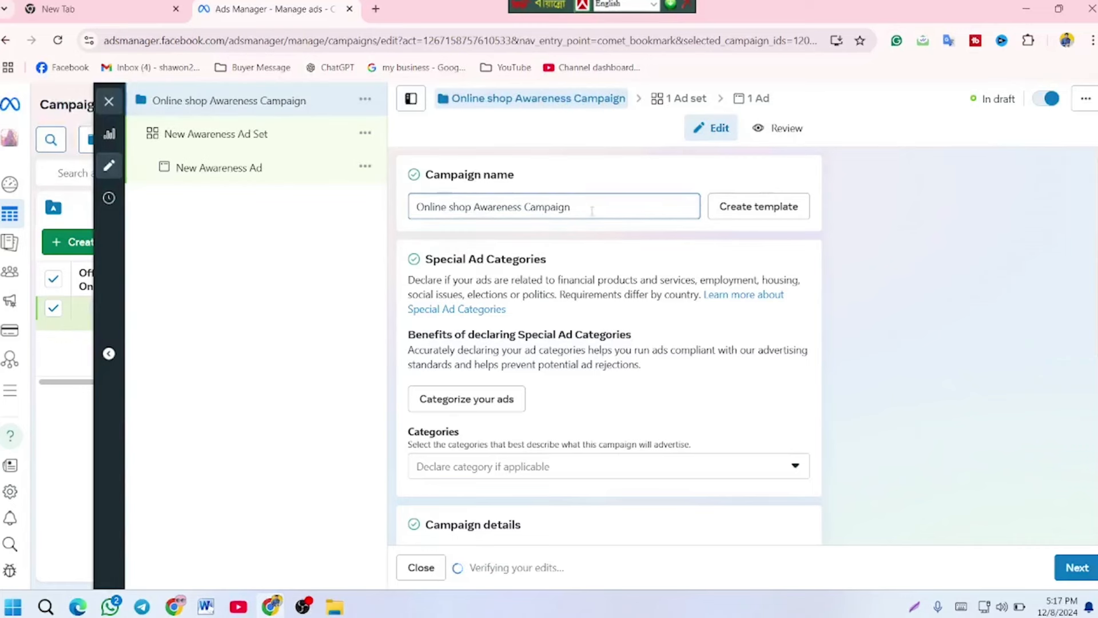
# Step: Review the available special ad categories for the campaign without declaring any
pyautogui.scroll(-3, 591, 207)
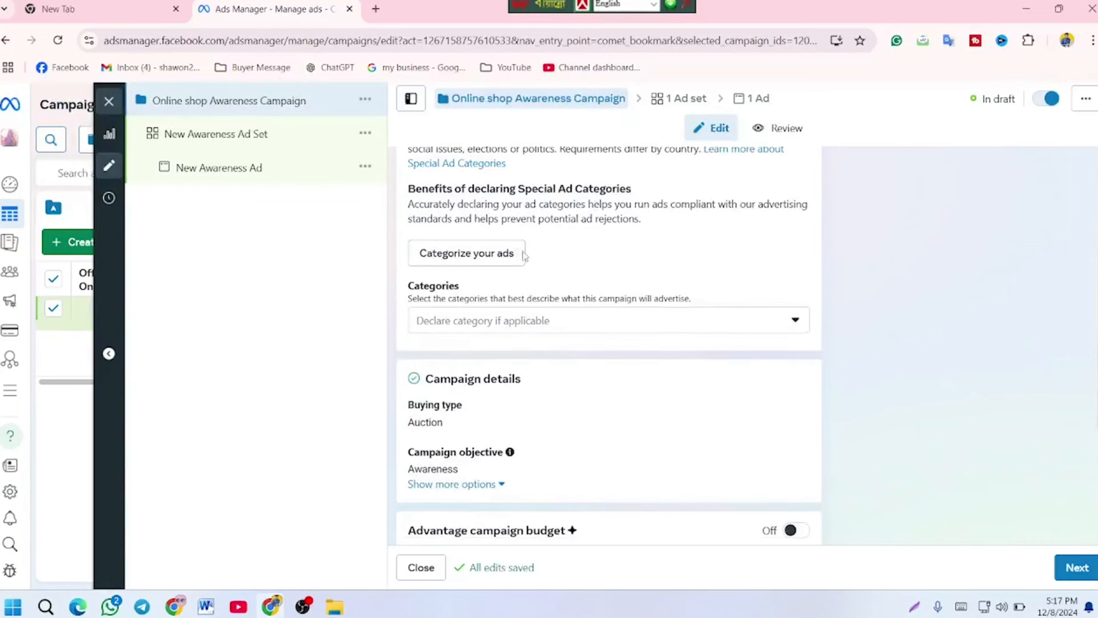
pyautogui.click(585, 325)
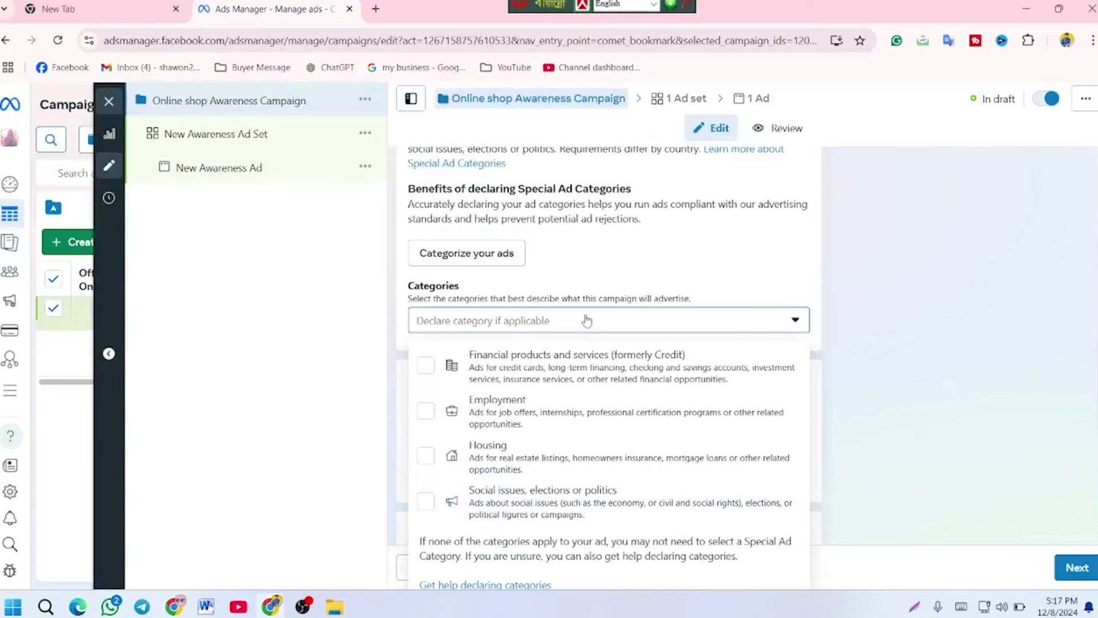
pyautogui.scroll(-1, 586, 320)
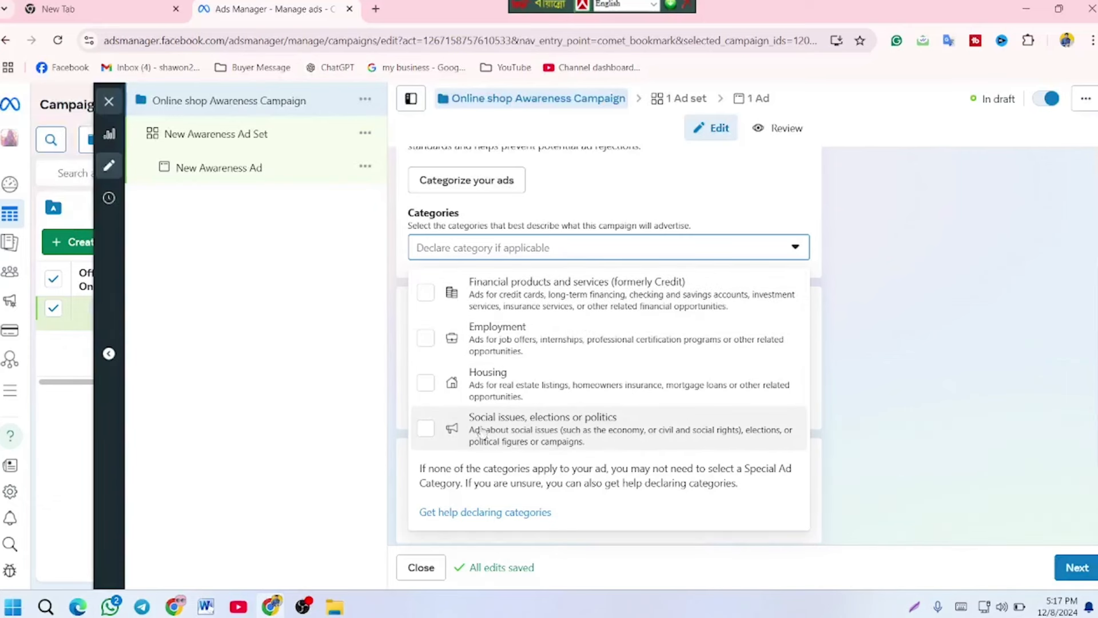
pyautogui.click(880, 296)
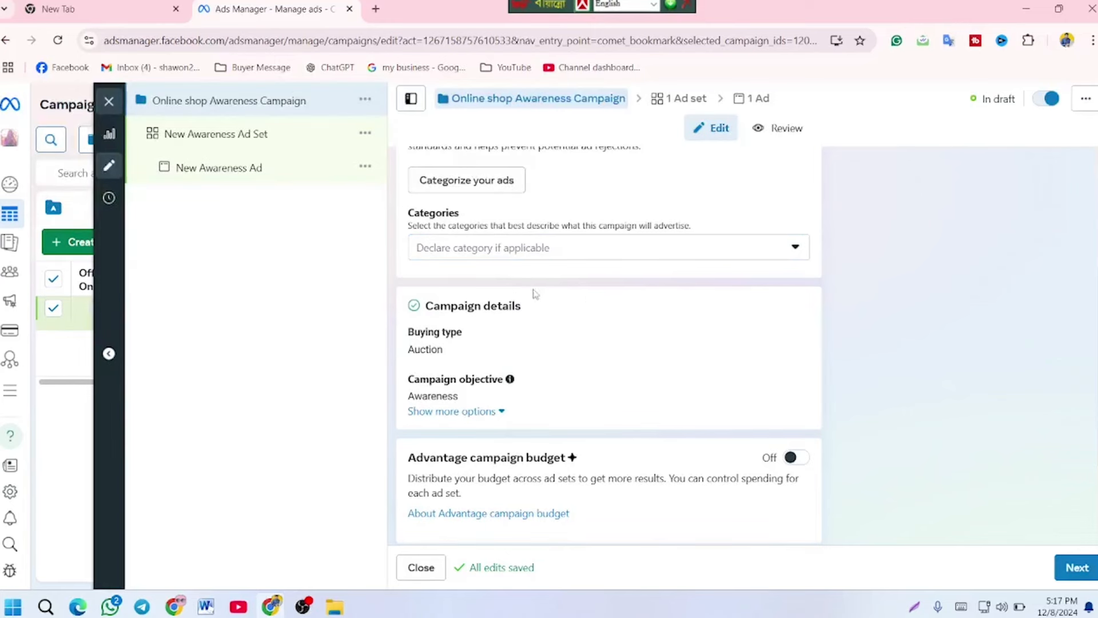
# Step: Capture the campaign setup area, draw a red arrow pointing at Next, and discard the capture
pyautogui.scroll(-2, 556, 287)
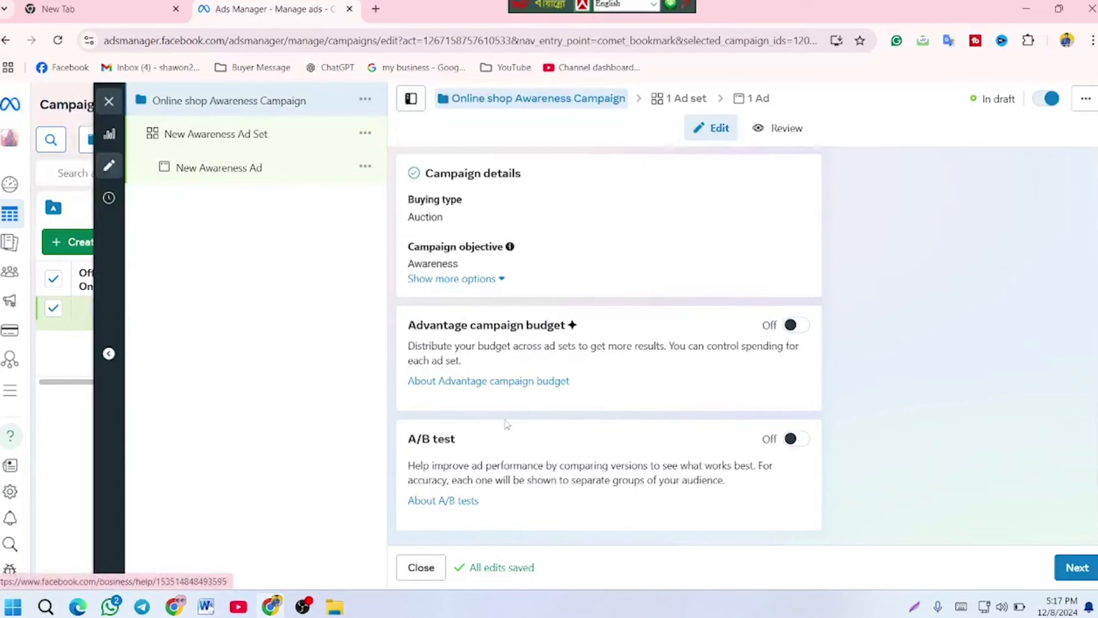
pyautogui.scroll(5, 543, 372)
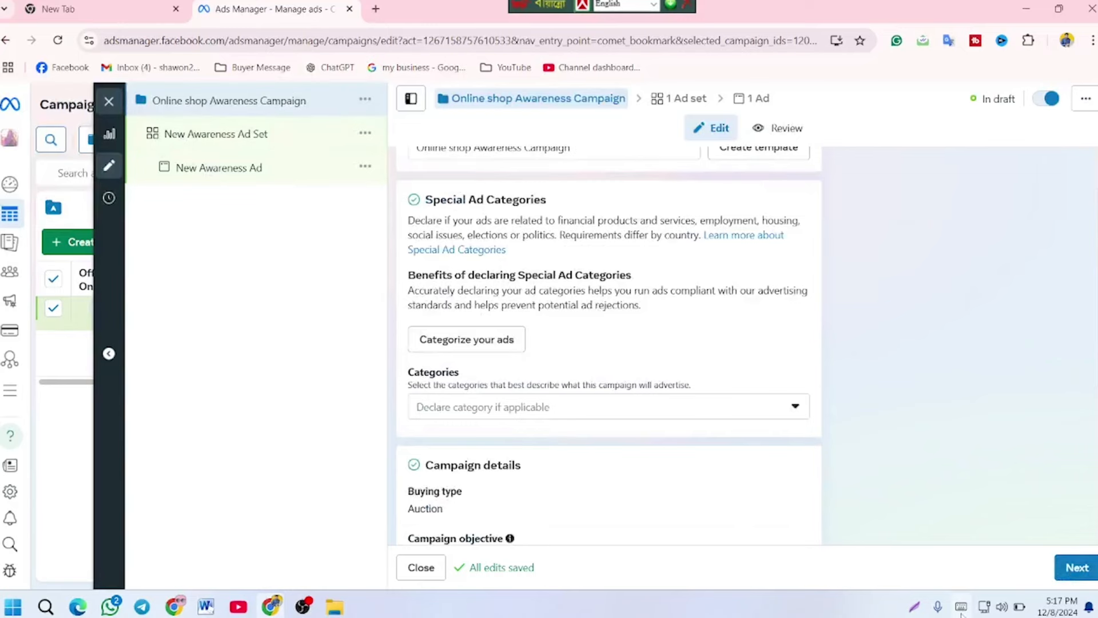
pyautogui.press('Print')
pyautogui.moveTo(293, 178); pyautogui.dragTo(1095, 616)
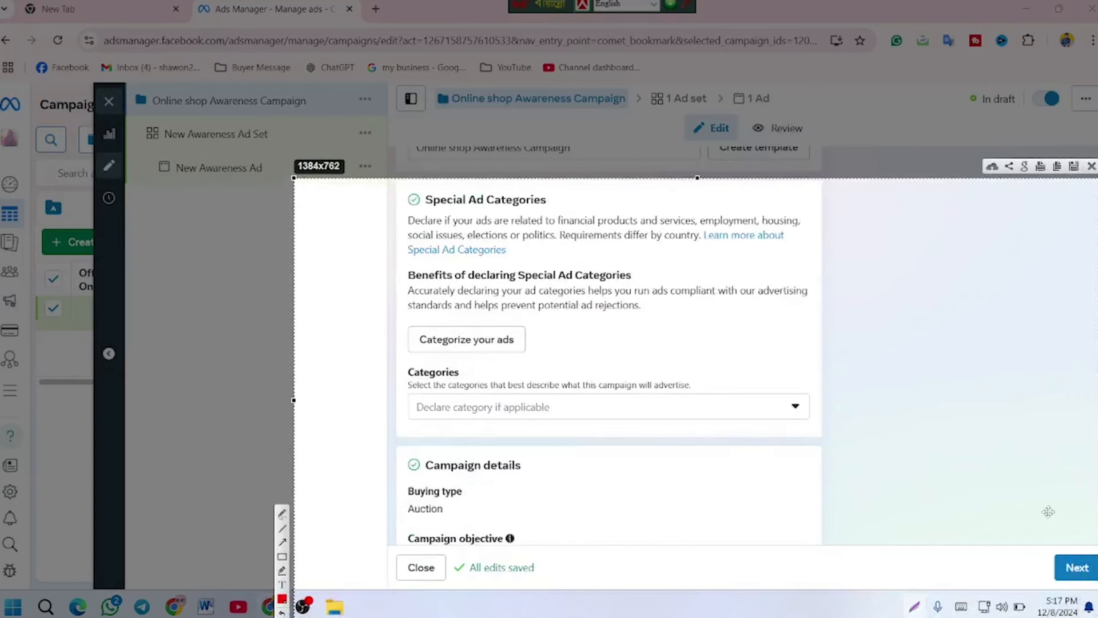
pyautogui.click(282, 542)
pyautogui.moveTo(613, 259); pyautogui.dragTo(1057, 550)
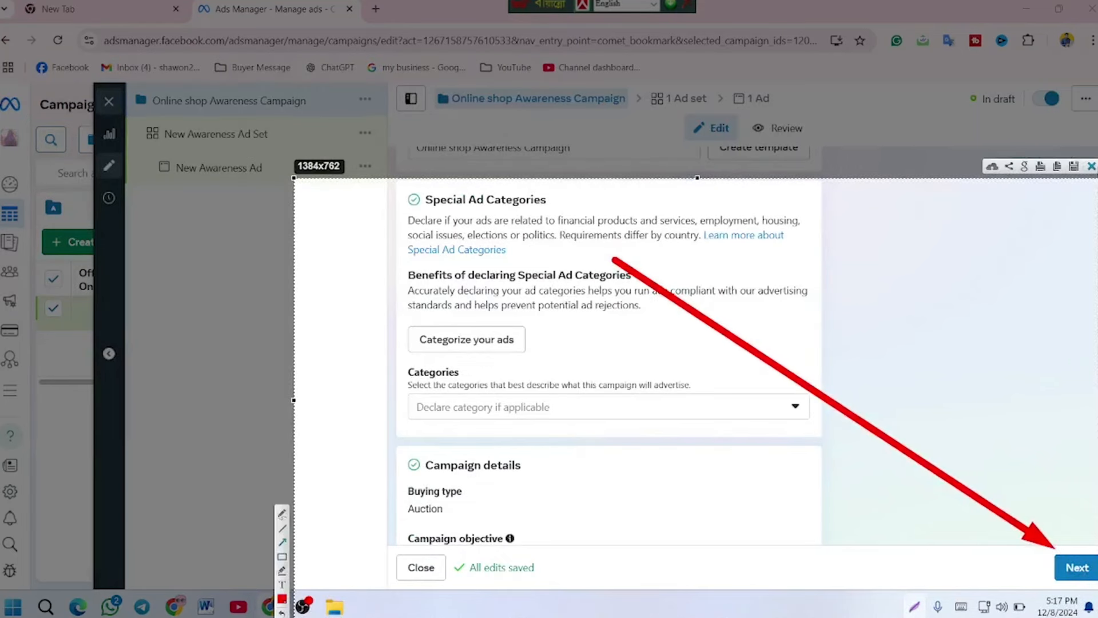
pyautogui.click(1091, 166)
# Step: Continue to the ad set setup and rename the ad set as "Online shop Awareness Ad Set"
pyautogui.click(1076, 568)
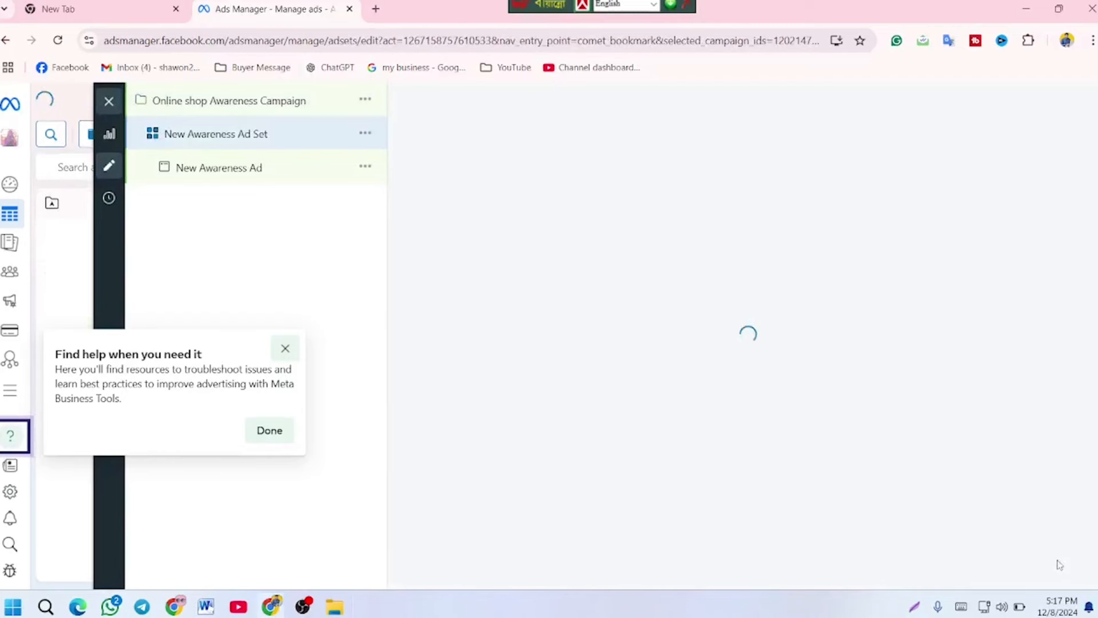
pyautogui.click(285, 349)
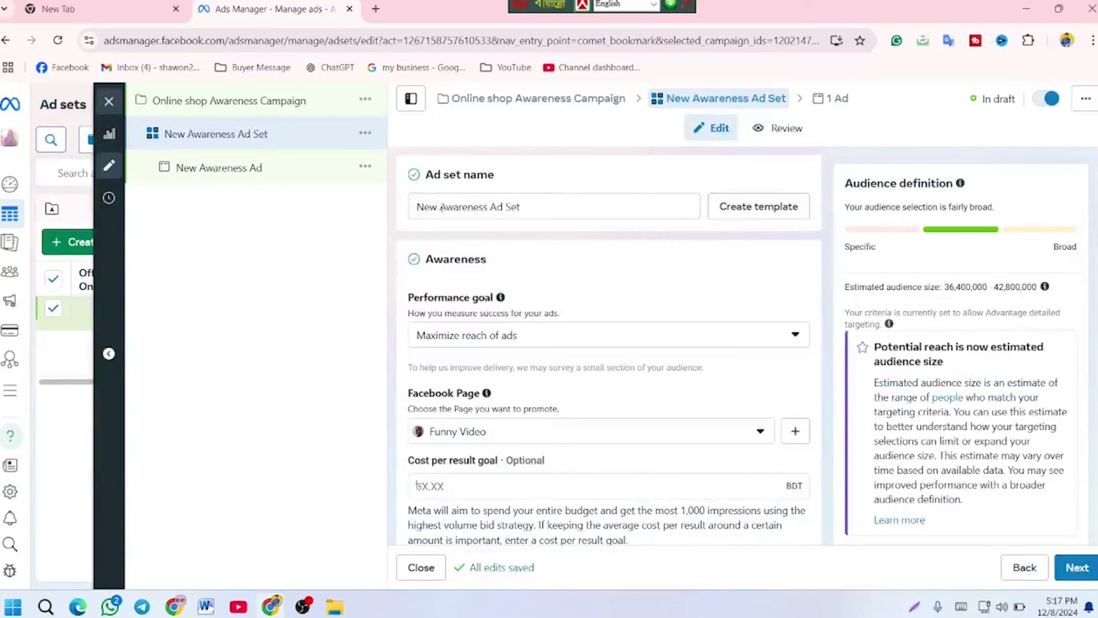
pyautogui.moveTo(439, 207); pyautogui.dragTo(400, 213)
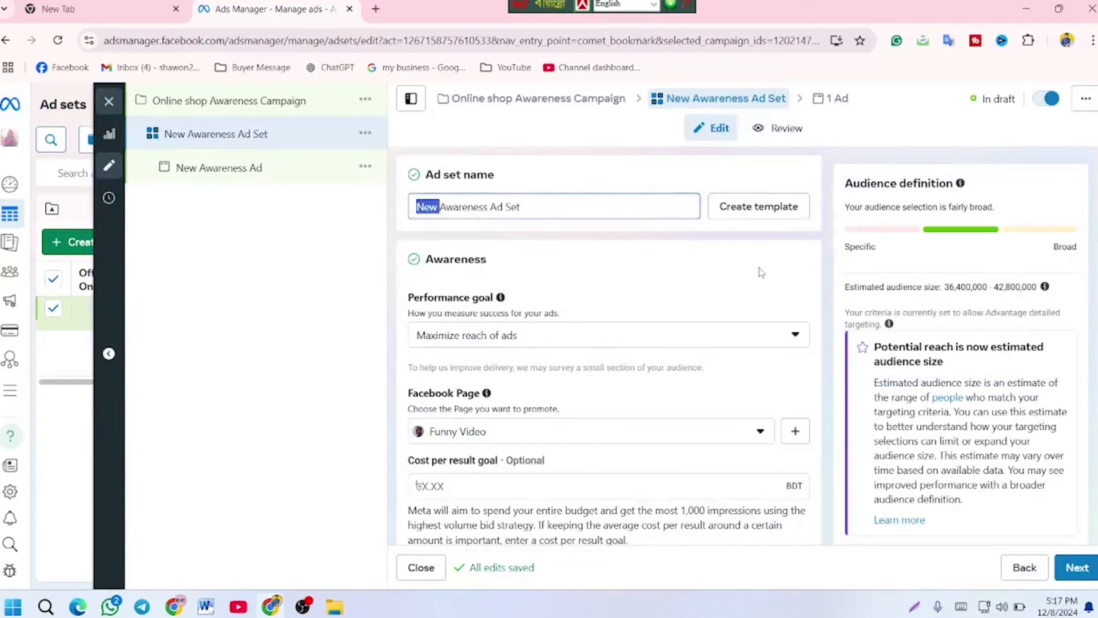
pyautogui.write('ON')
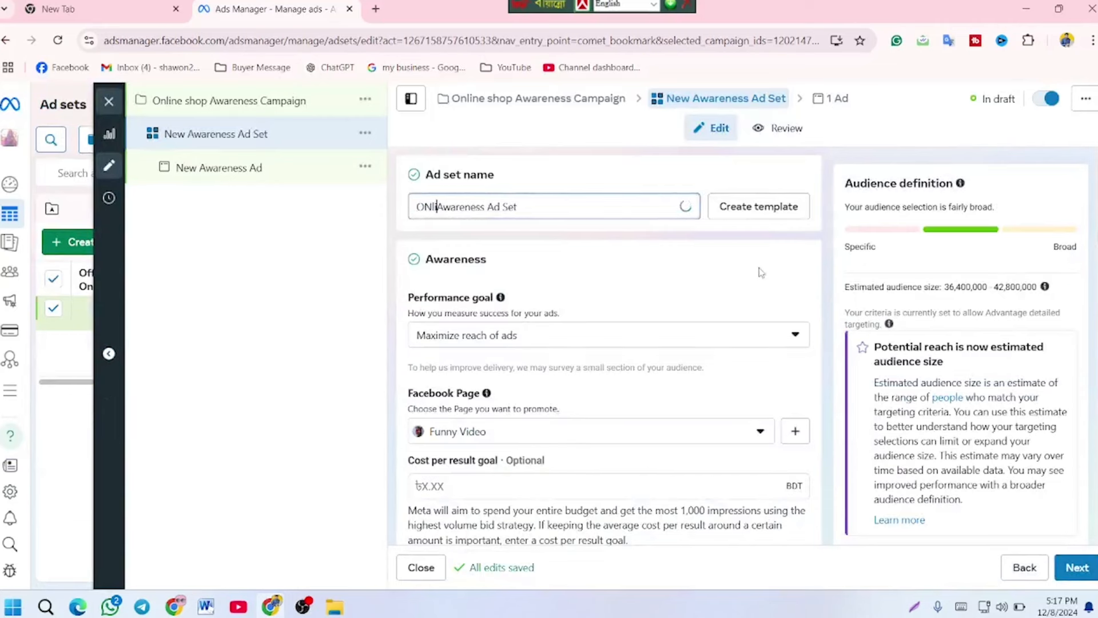
pyautogui.press('BackSpace')
pyautogui.write('nok')
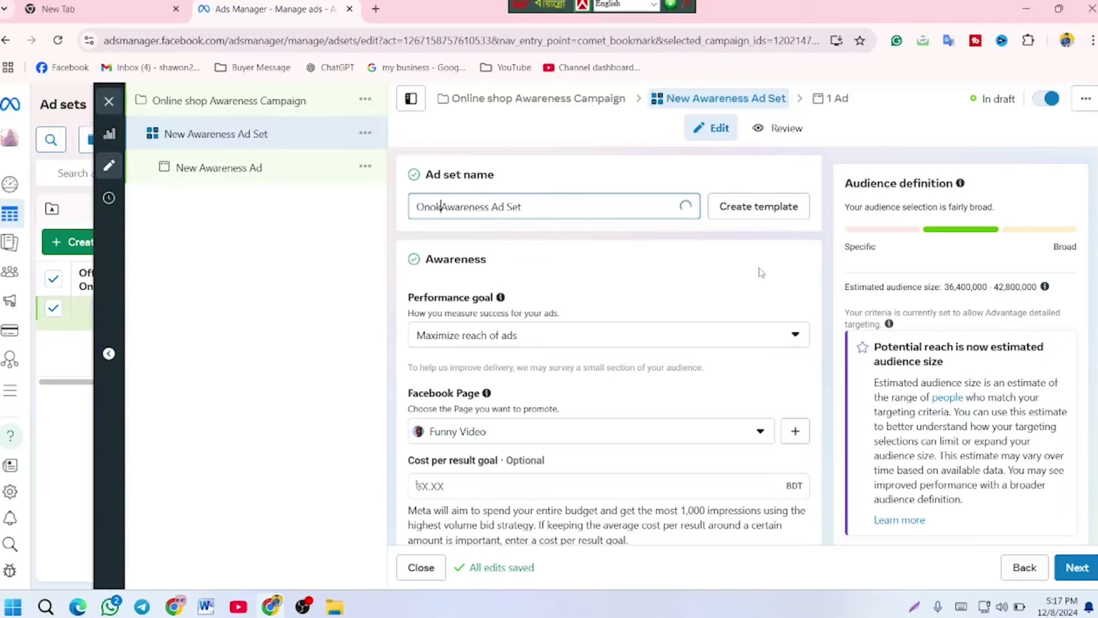
pyautogui.press('BackSpace')
pyautogui.press('BackSpace')
pyautogui.write('line shop')
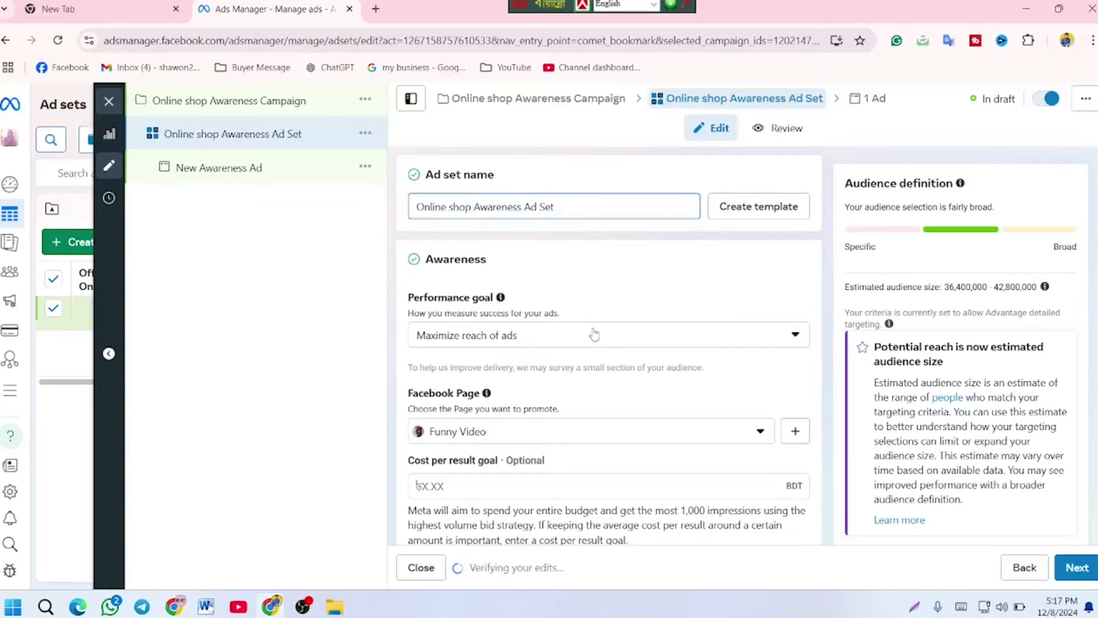
# Step: Set the performance goal to Maximize number of impressions and check which Facebook Pages can be promoted
pyautogui.click(625, 337)
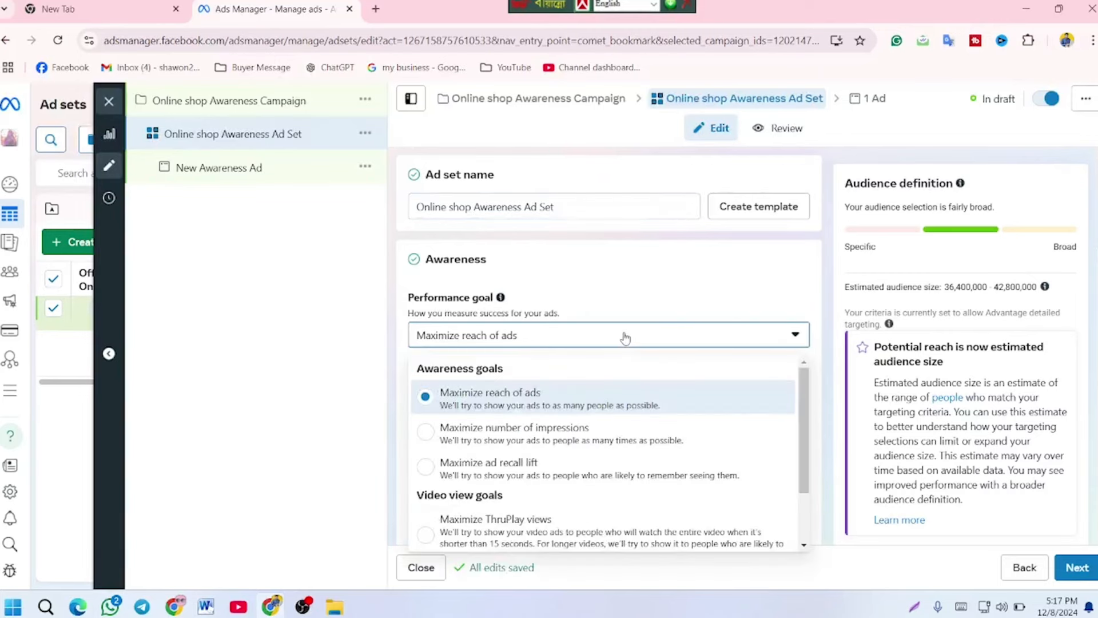
pyautogui.scroll(-1, 634, 325)
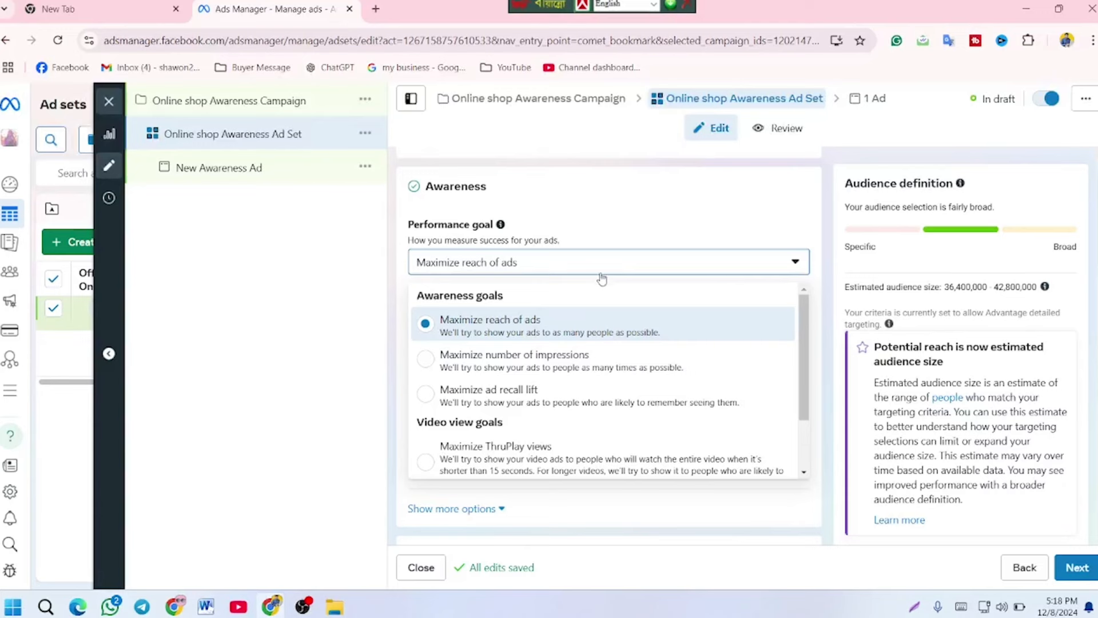
pyautogui.click(432, 367)
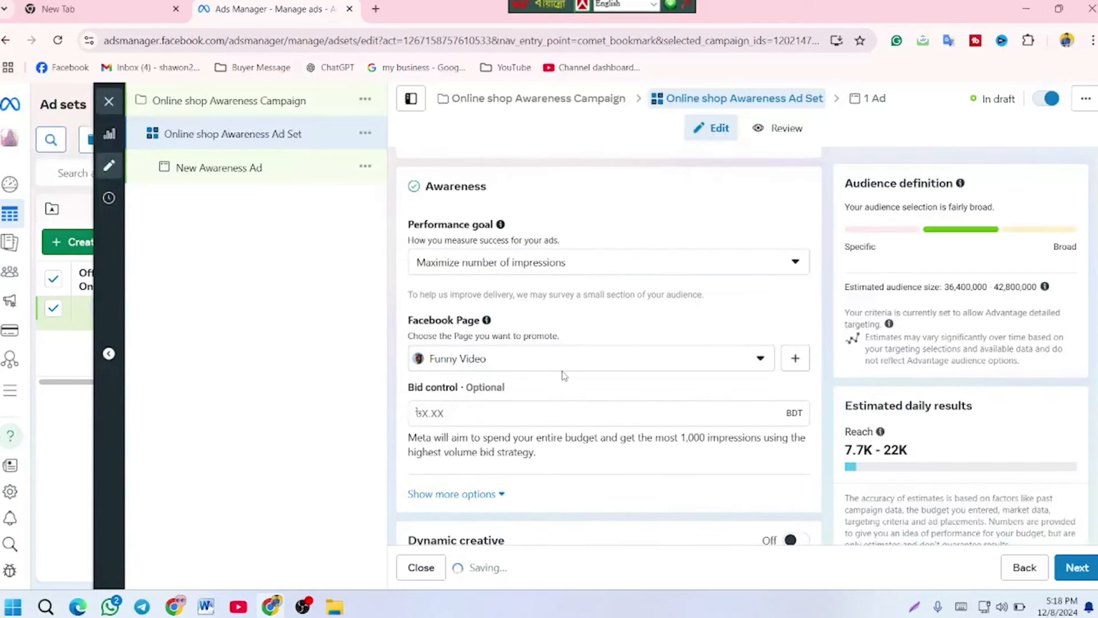
pyautogui.scroll(-1, 578, 355)
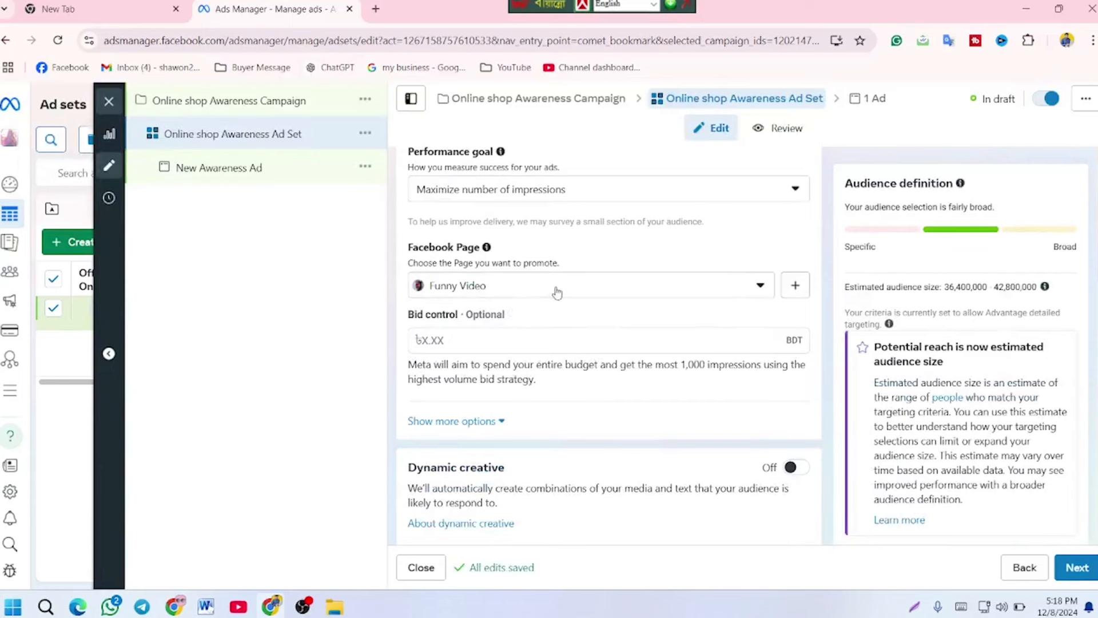
pyautogui.click(587, 294)
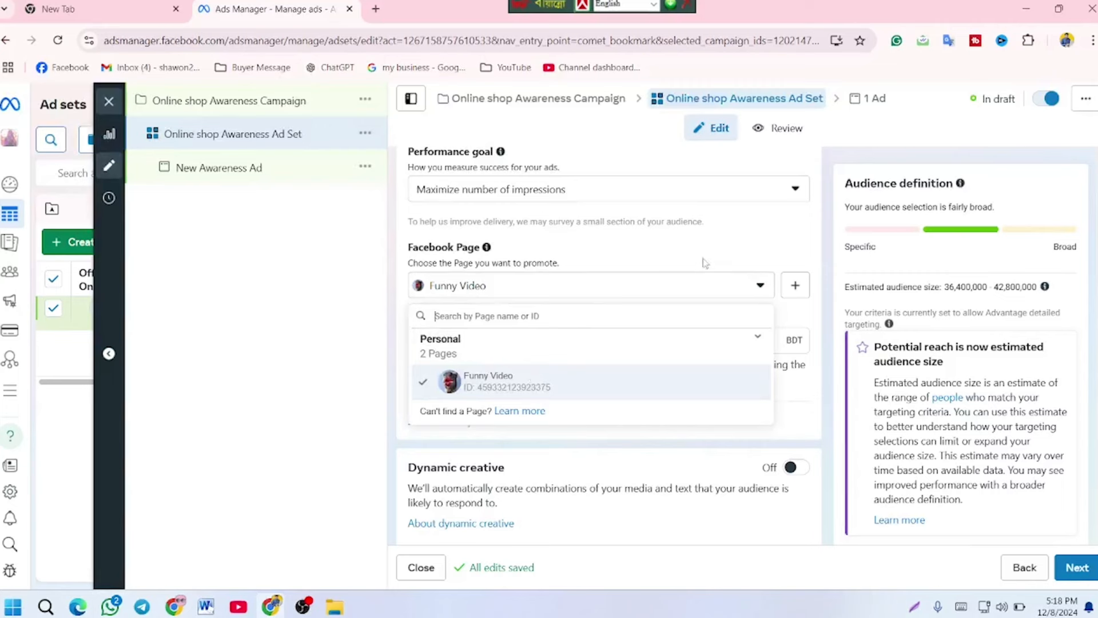
pyautogui.click(737, 251)
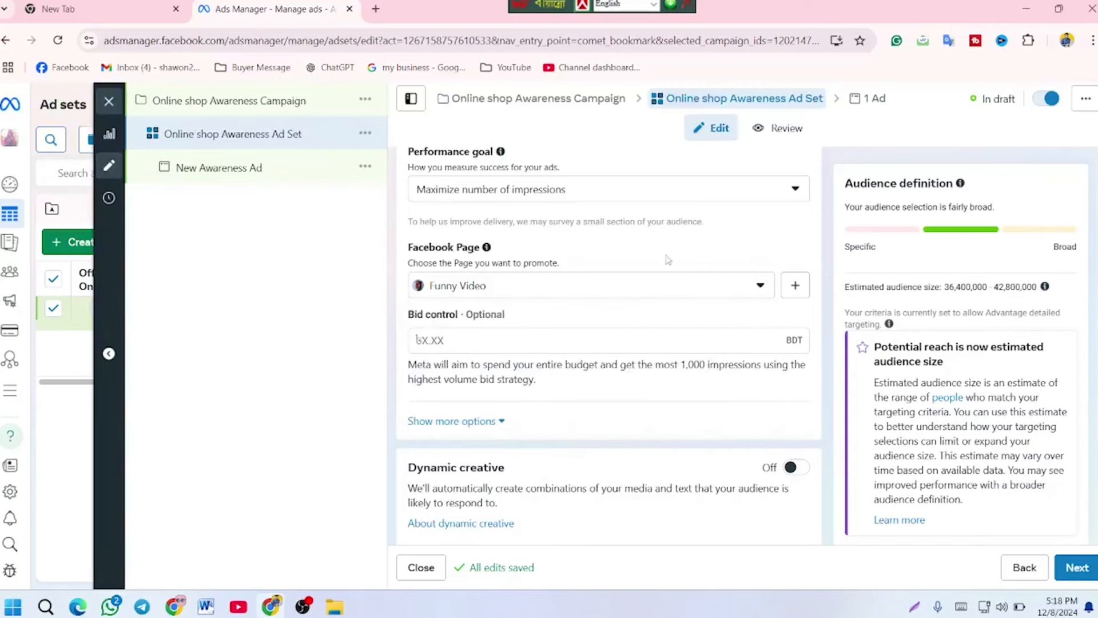
# Step: Set the performance goal to Maximize reach of ads and keep Funny Video as the promoted Facebook Page
pyautogui.click(585, 194)
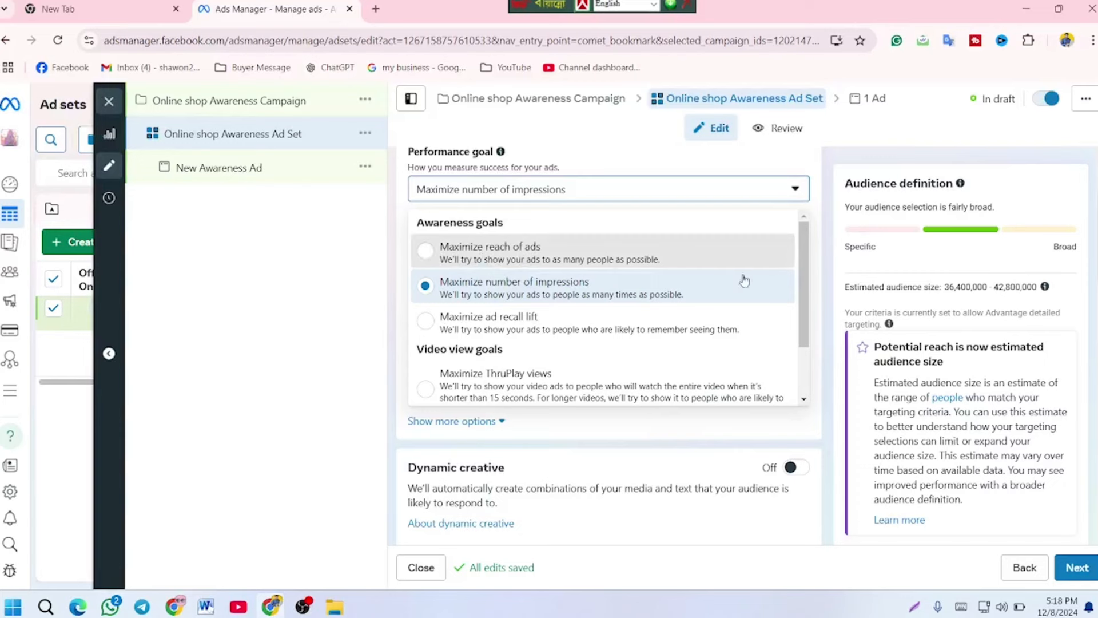
pyautogui.click(536, 262)
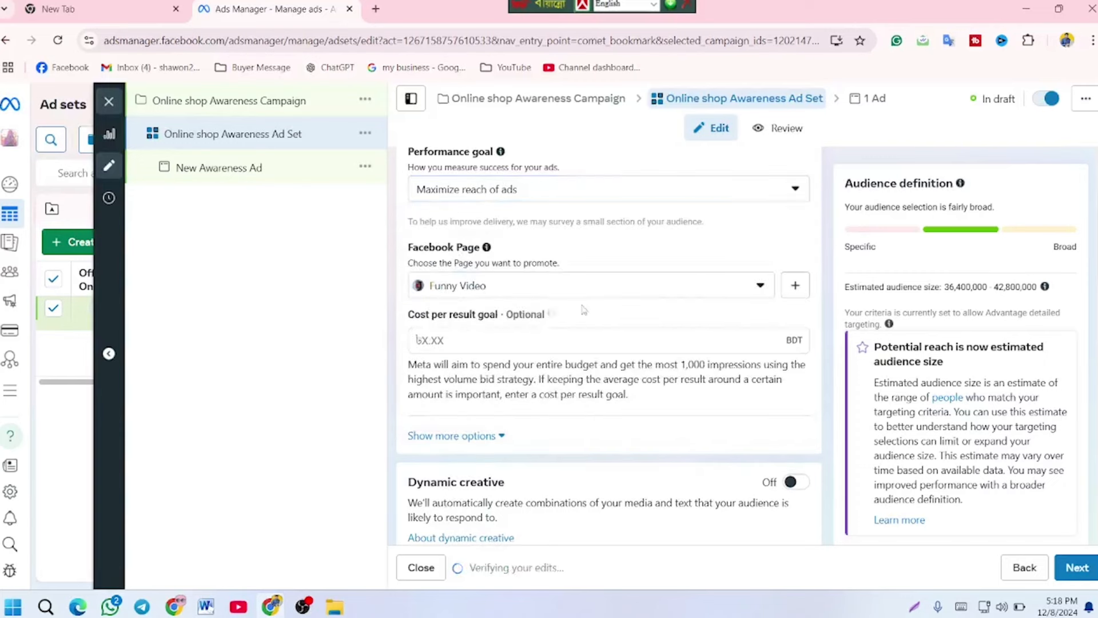
pyautogui.click(569, 288)
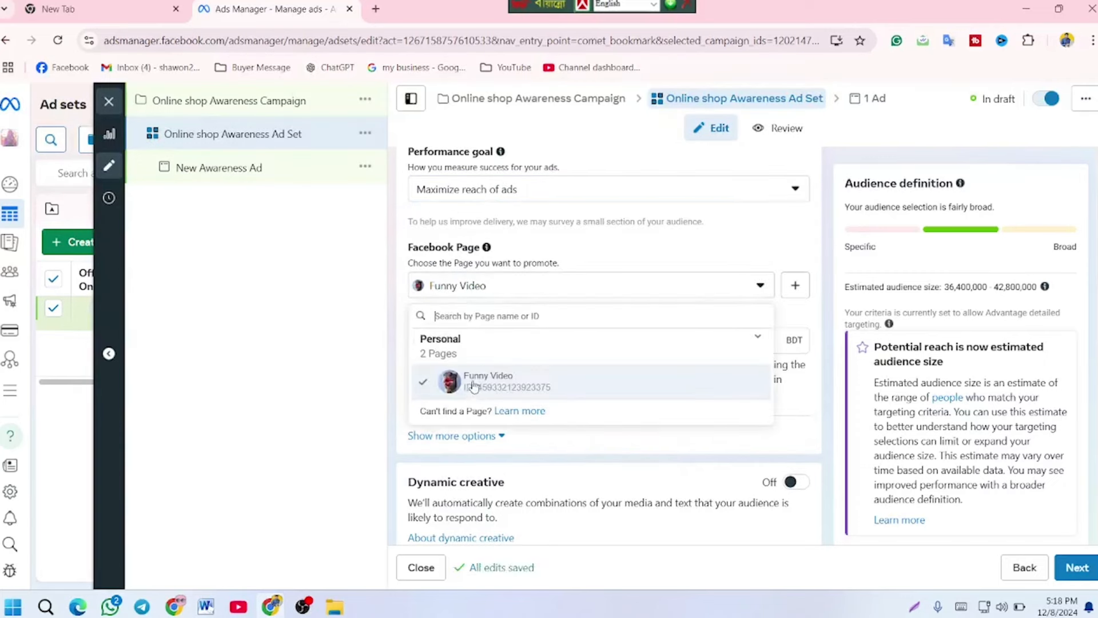
pyautogui.click(687, 296)
# Step: Leave the cost per result goal empty, expand its additional options, and view the Create Page form without creating a page
pyautogui.scroll(-1, 631, 344)
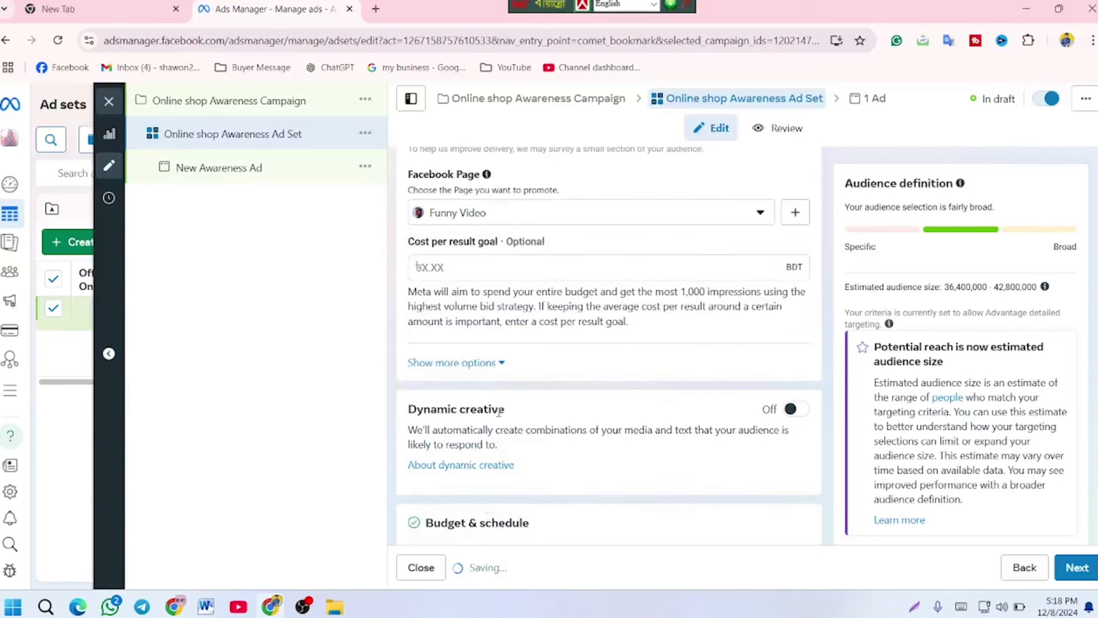
pyautogui.click(551, 264)
pyautogui.click(794, 266)
pyautogui.click(498, 365)
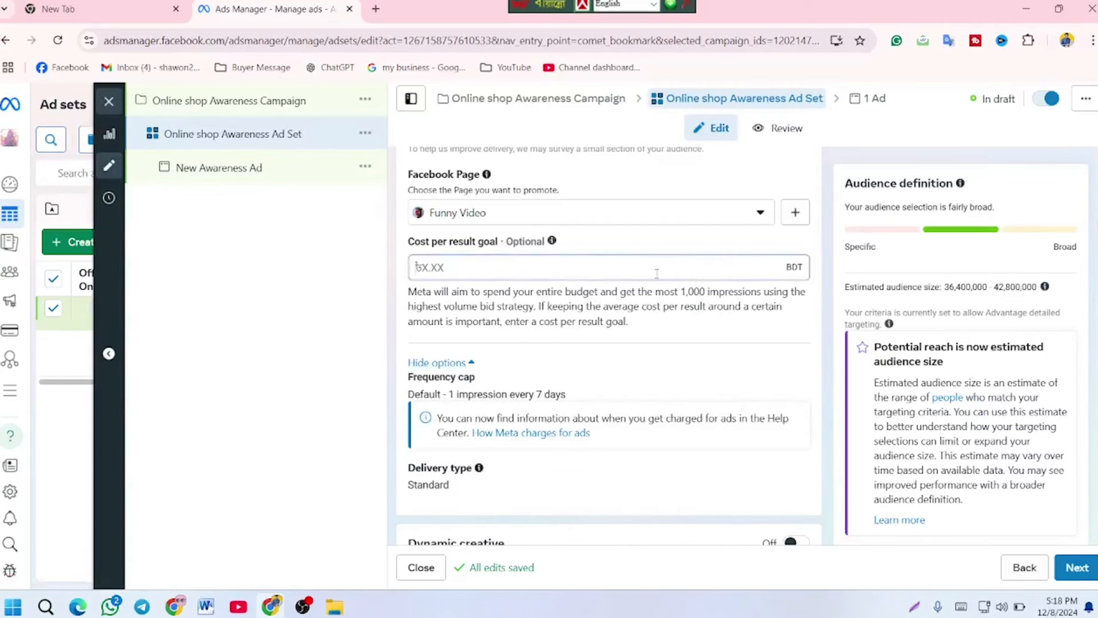
pyautogui.click(793, 214)
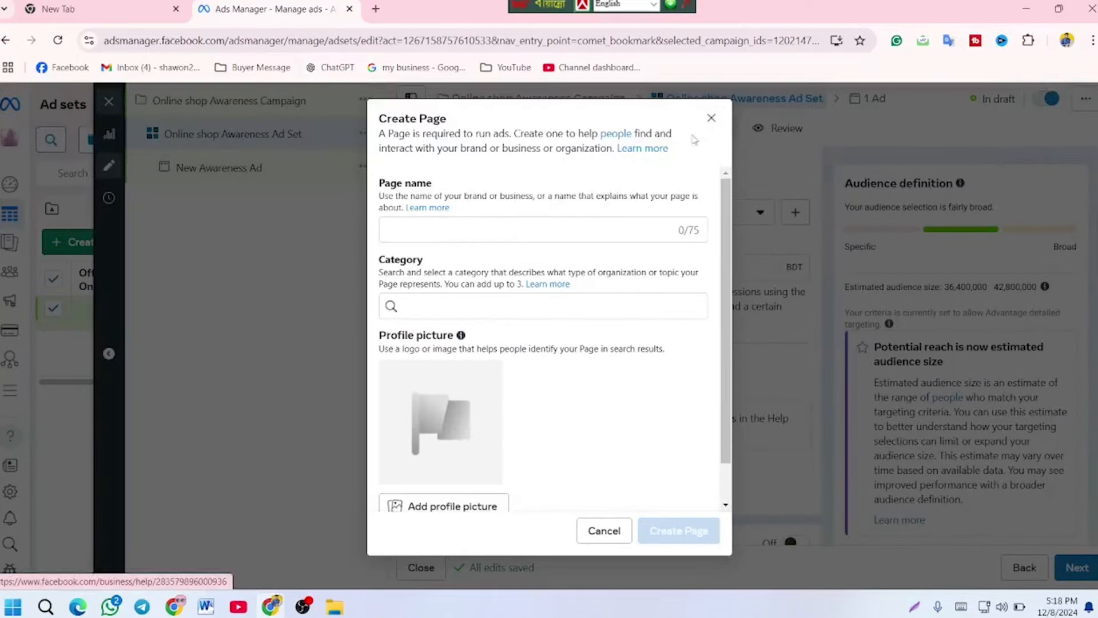
pyautogui.click(710, 118)
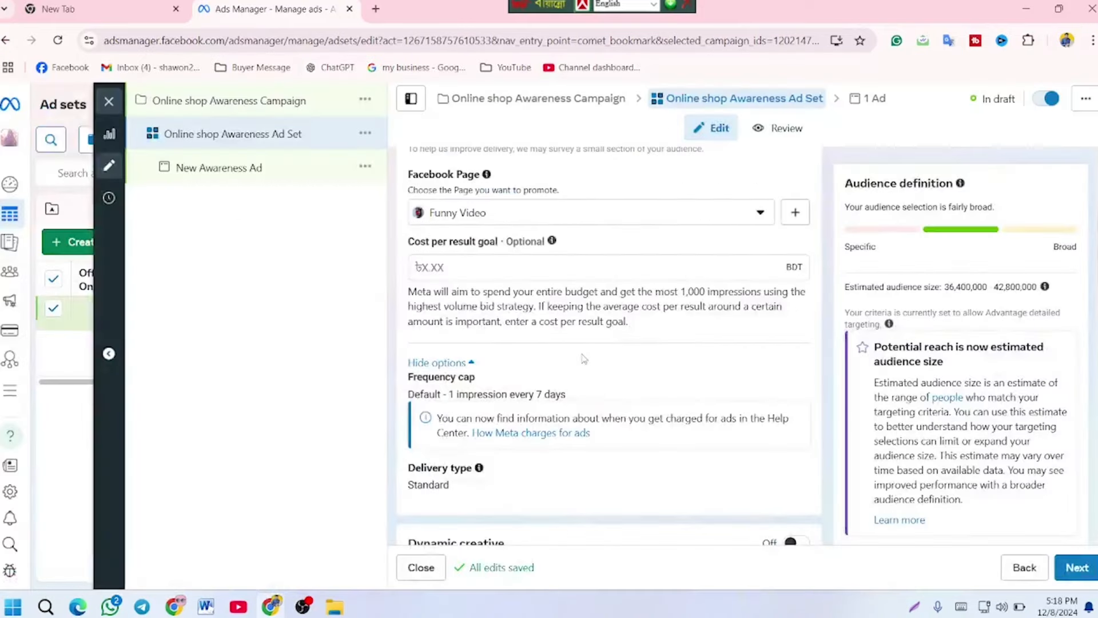
# Step: Set the ad set's frequency cap to 1 impression every 7 days
pyautogui.scroll(-3, 570, 341)
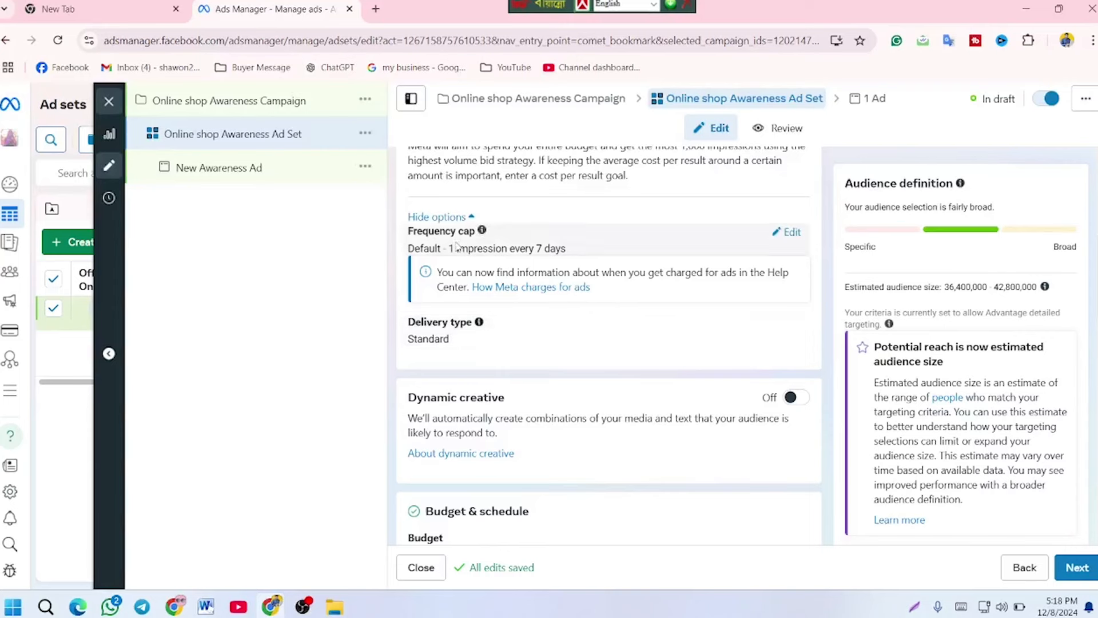
pyautogui.click(790, 233)
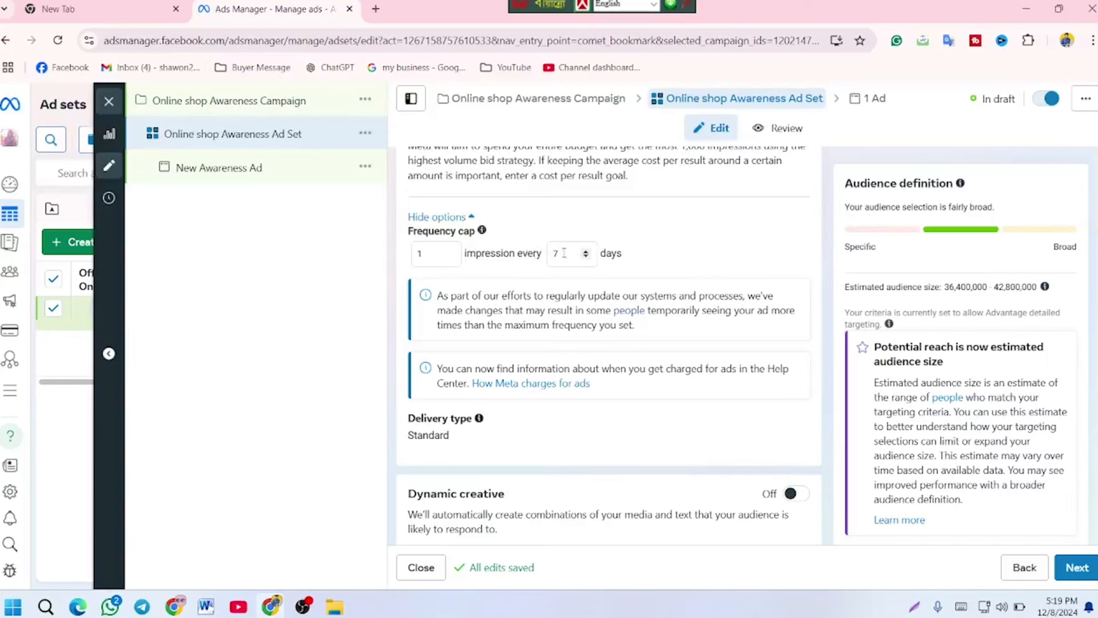
pyautogui.press('BackSpace')
pyautogui.write('77')
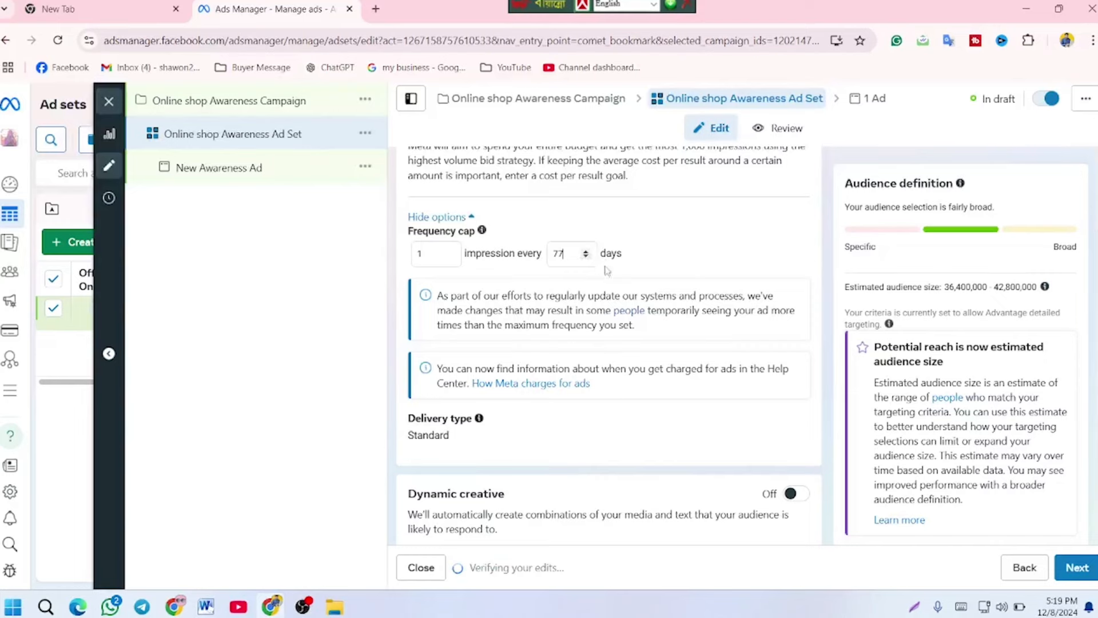
pyautogui.scroll(-2, 613, 267)
pyautogui.scroll(3, 576, 310)
pyautogui.press('BackSpace')
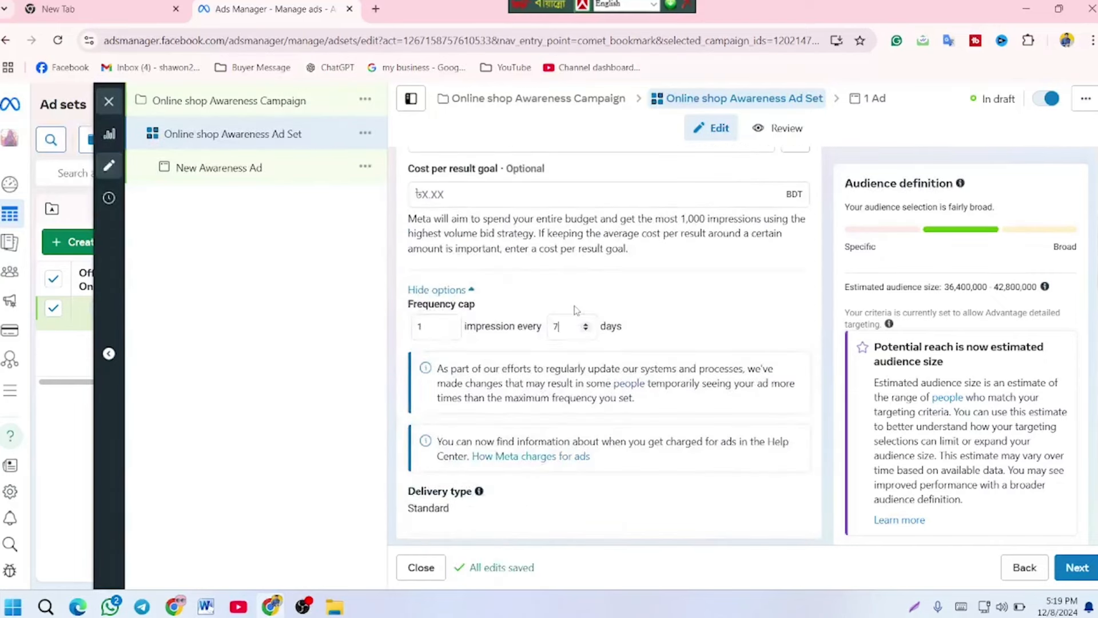
# Step: Keep Daily budget as the ad set's budget type and set the amount to 20 BDT
pyautogui.scroll(-3, 577, 310)
pyautogui.scroll(-1, 589, 309)
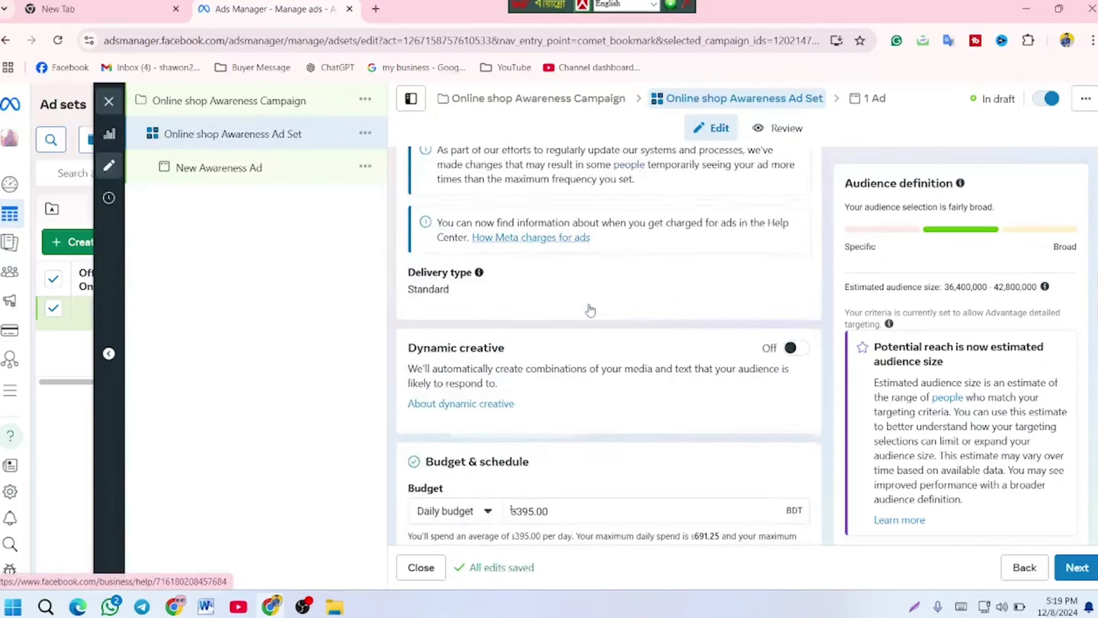
pyautogui.scroll(-1, 535, 296)
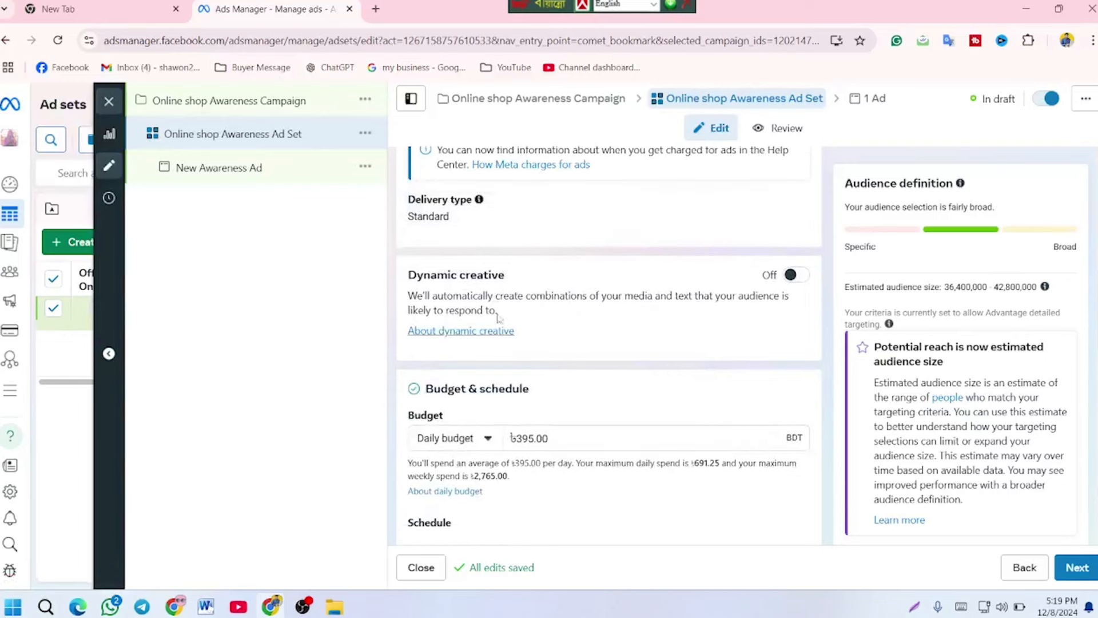
pyautogui.scroll(-1, 615, 295)
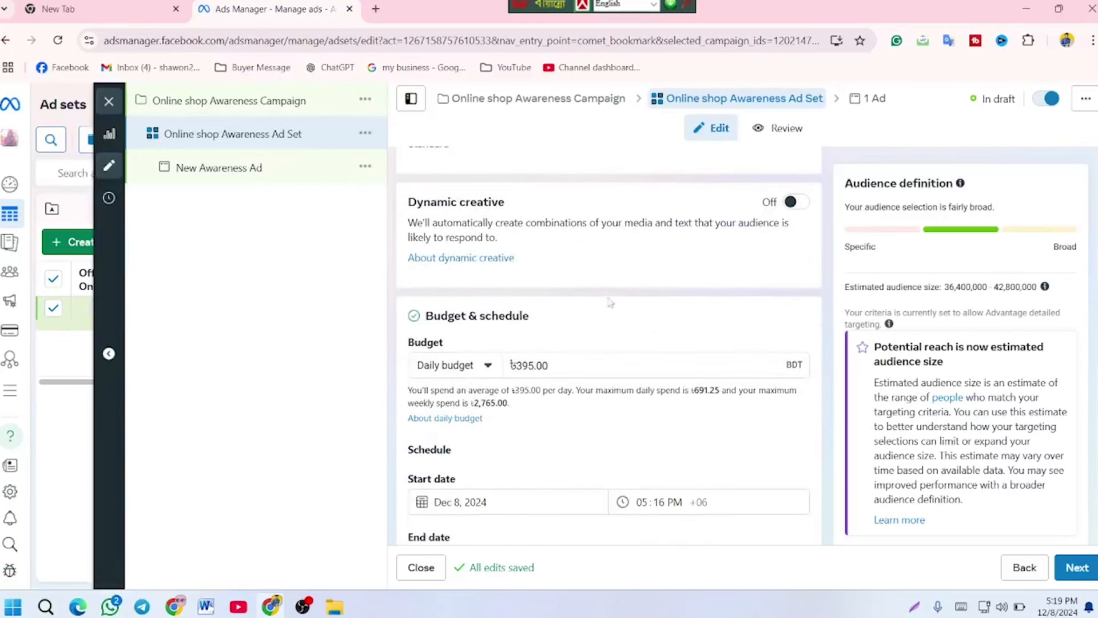
pyautogui.scroll(-1, 595, 367)
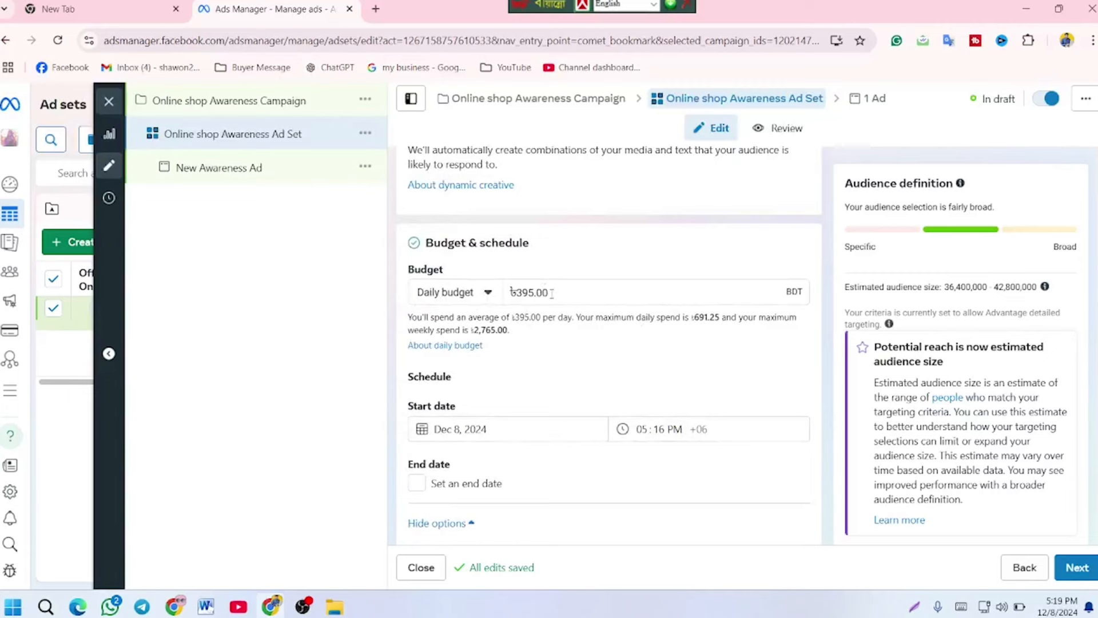
pyautogui.moveTo(532, 293); pyautogui.dragTo(527, 293)
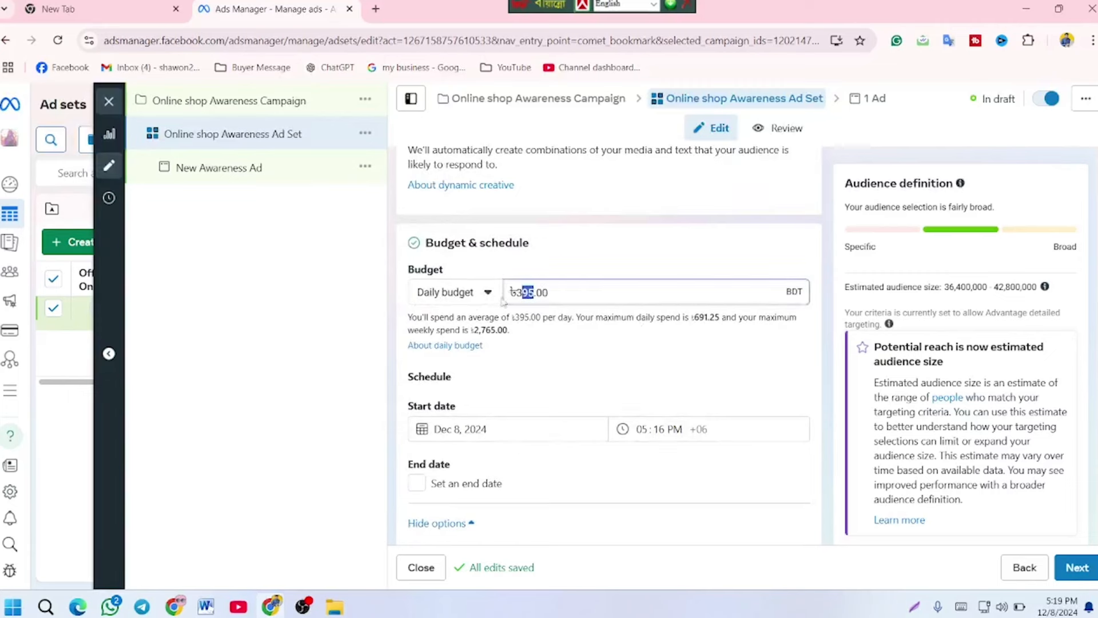
pyautogui.click(479, 293)
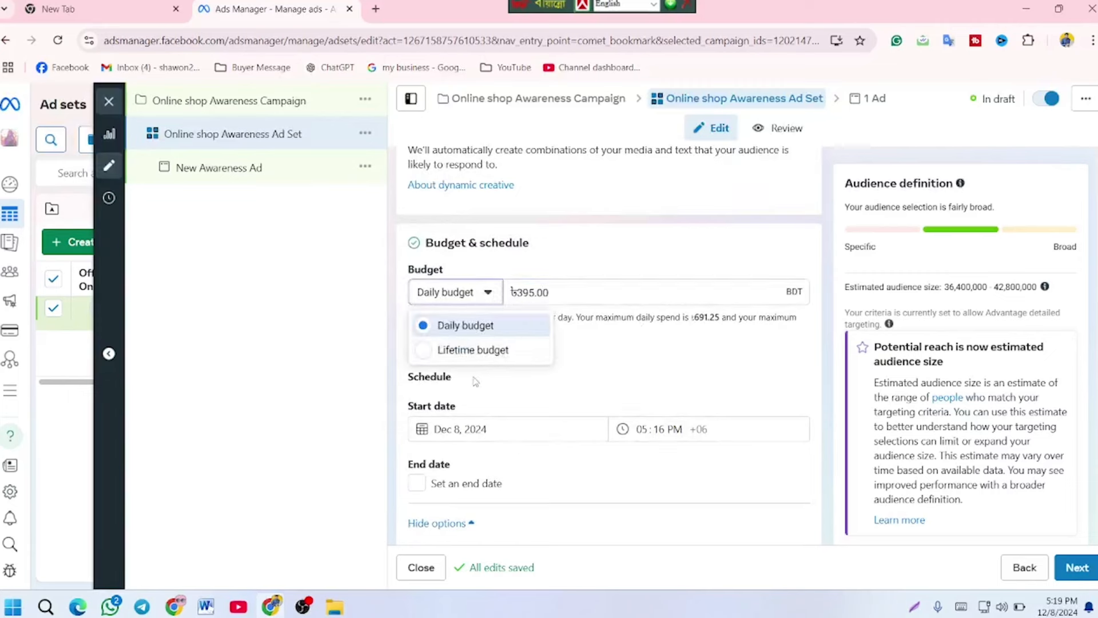
pyautogui.click(465, 325)
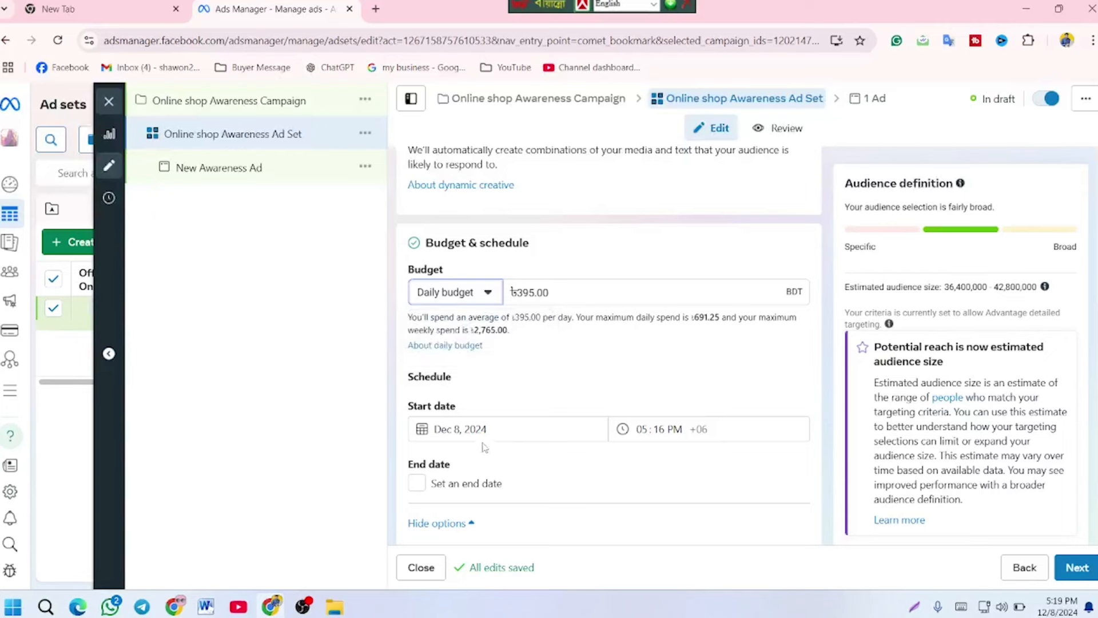
pyautogui.doubleClick(534, 294)
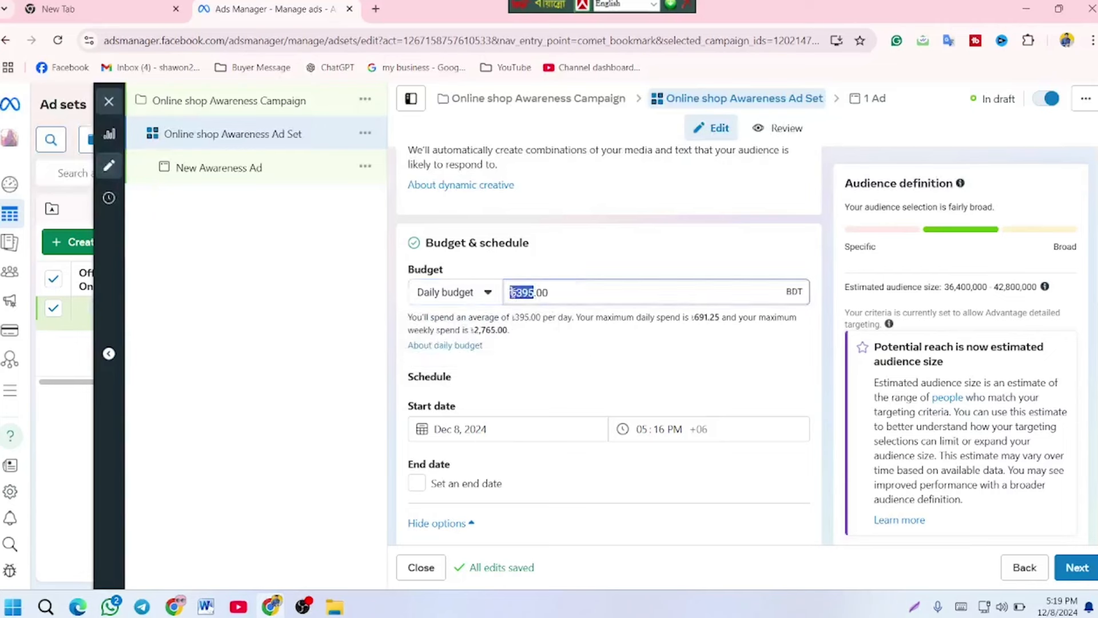
pyautogui.press('BackSpace')
pyautogui.write('20')
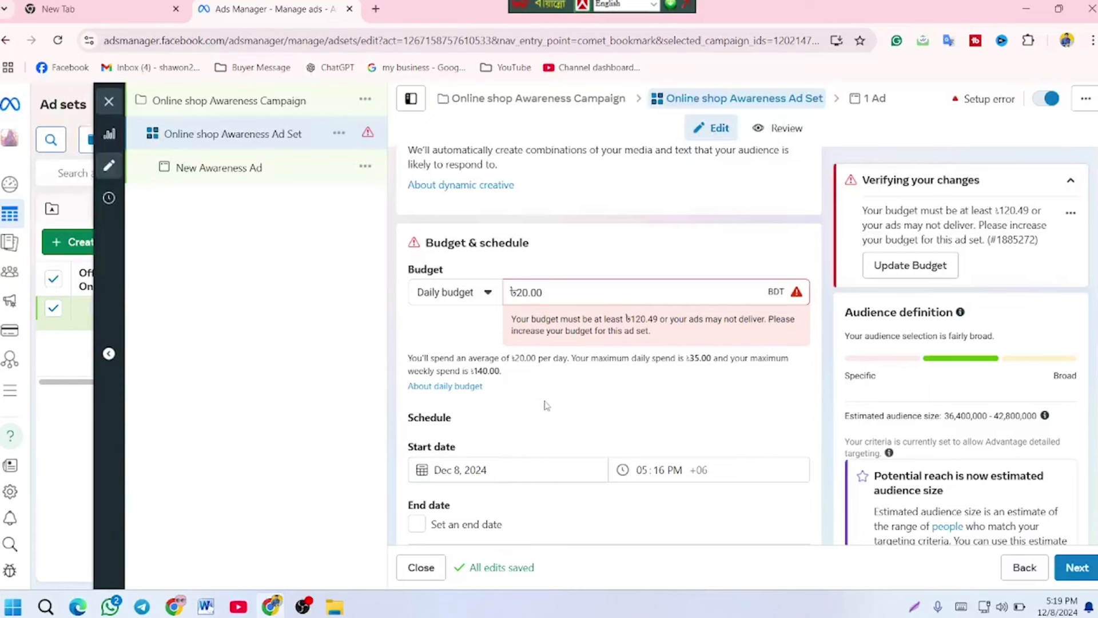
# Step: Enable an end date for the ad set's schedule and set it to December 11, 2024
pyautogui.scroll(-2, 545, 403)
pyautogui.scroll(3, 517, 324)
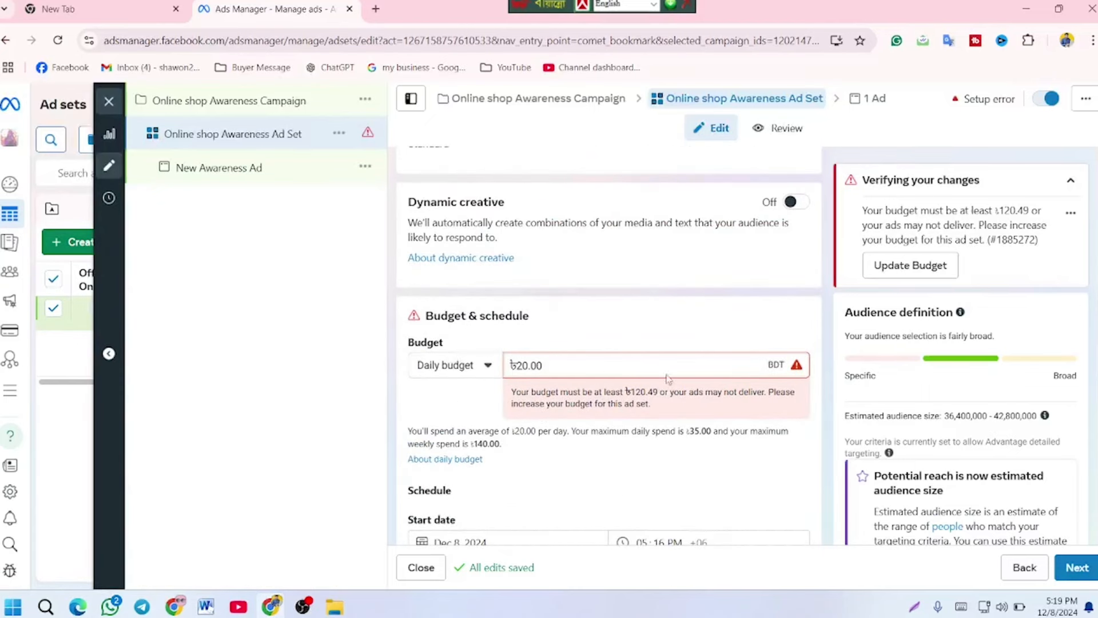
pyautogui.scroll(-1, 734, 339)
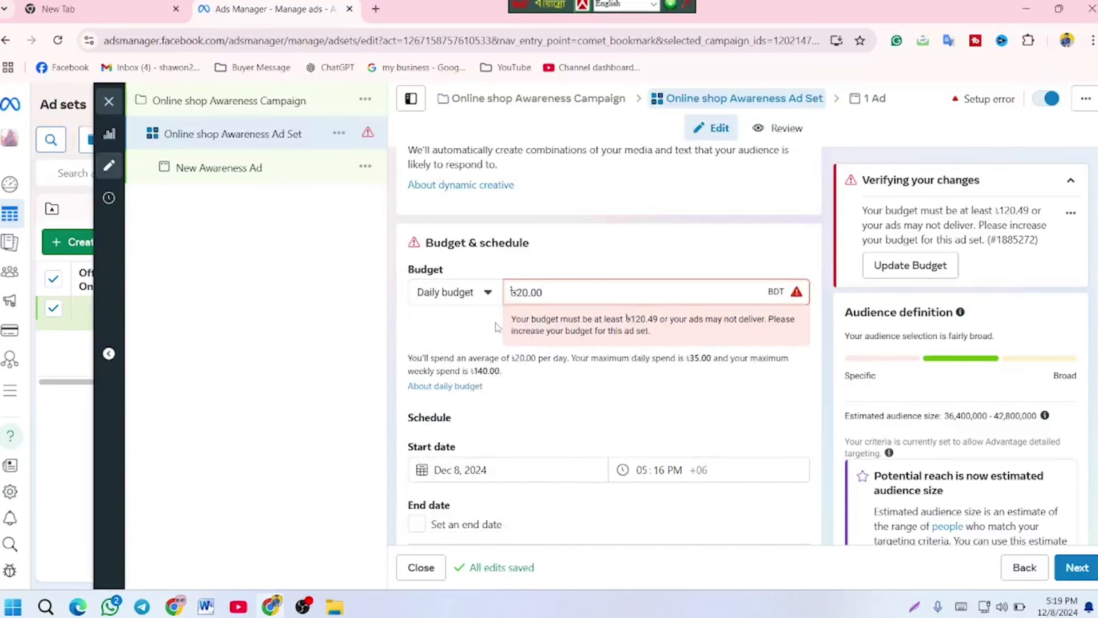
pyautogui.scroll(-1, 562, 352)
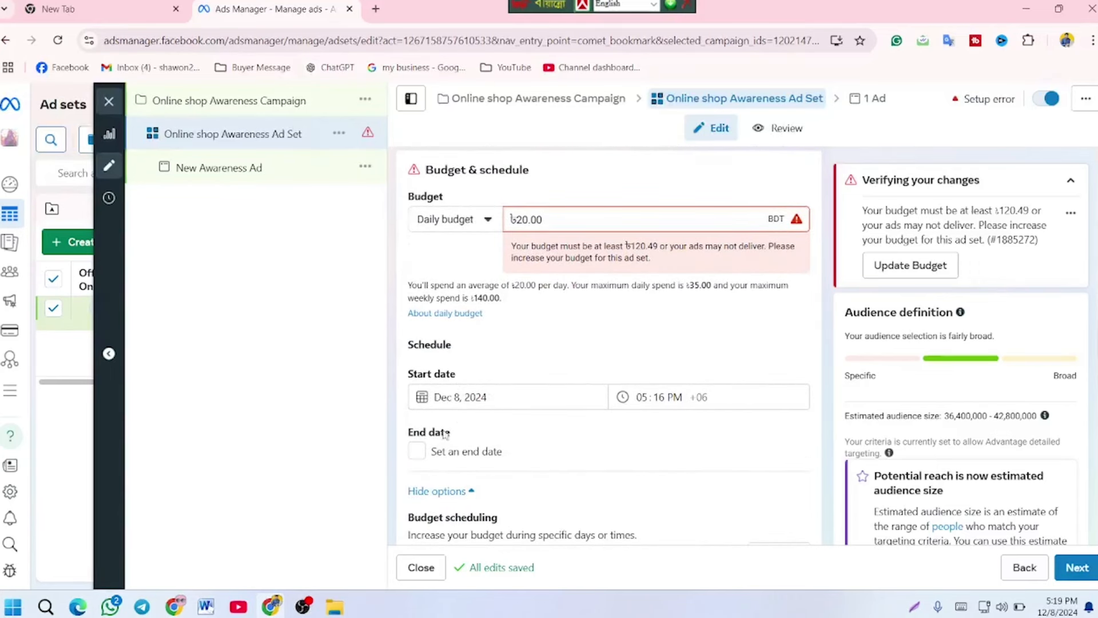
pyautogui.click(417, 451)
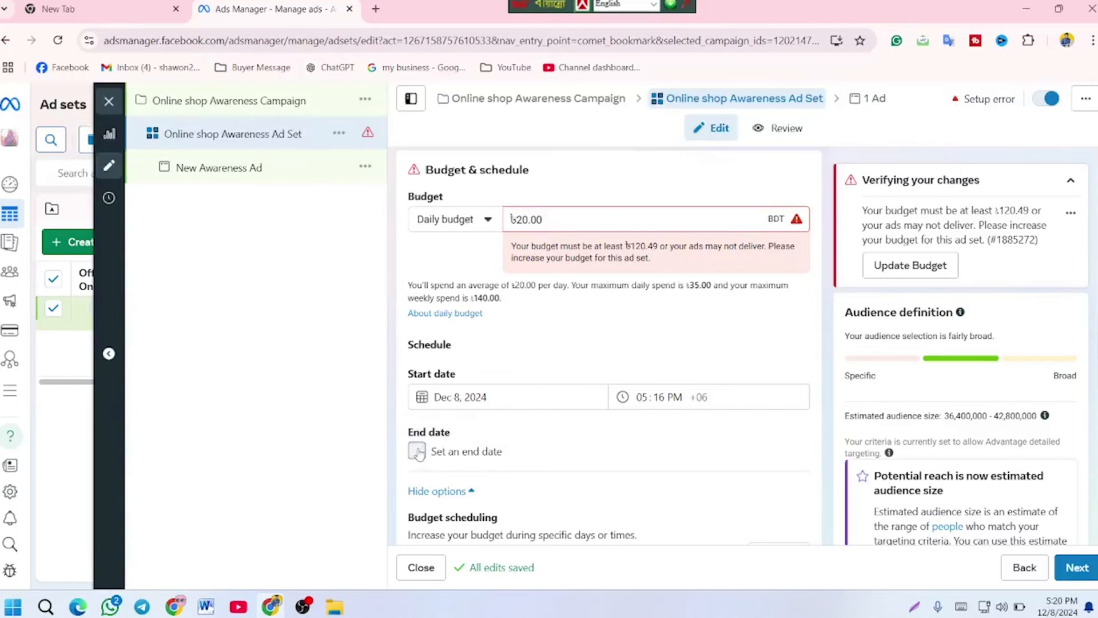
pyautogui.scroll(-1, 704, 431)
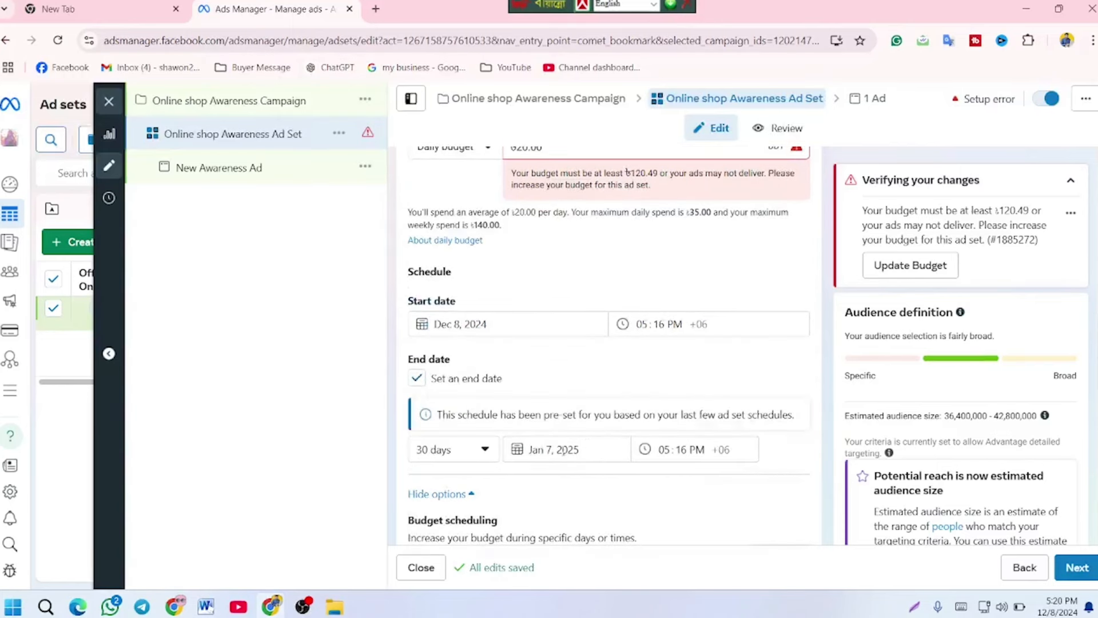
pyautogui.click(576, 454)
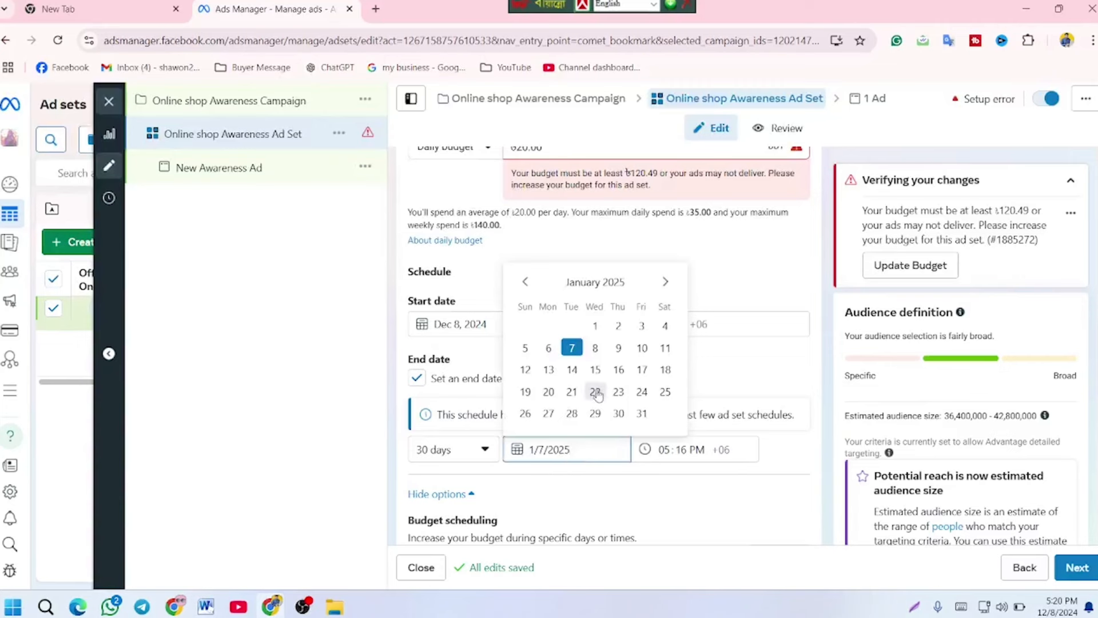
pyautogui.click(525, 283)
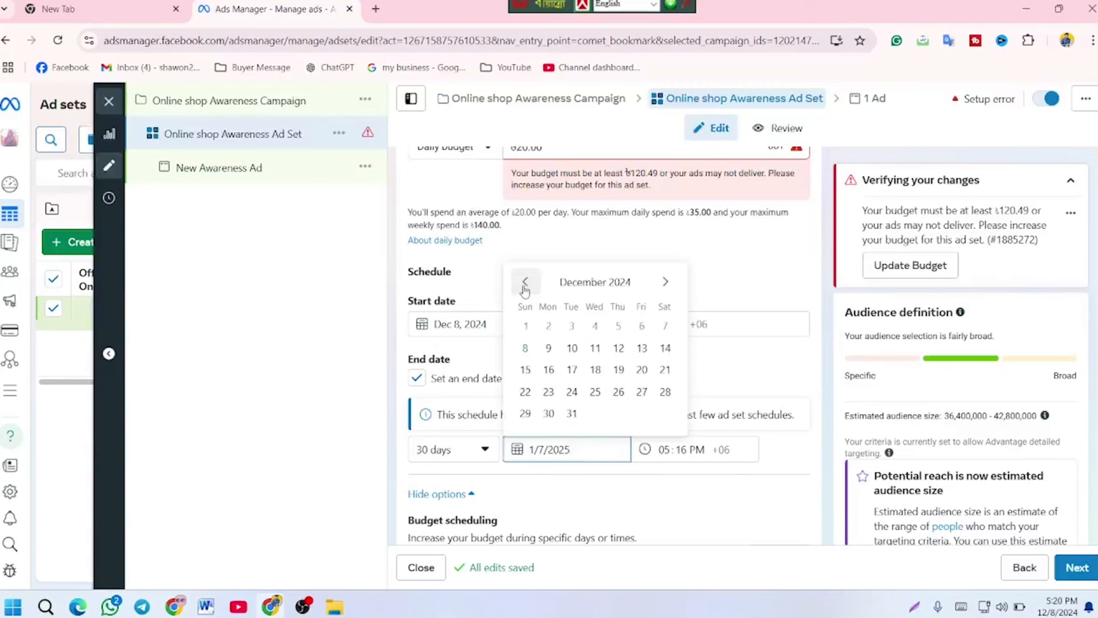
pyautogui.click(593, 350)
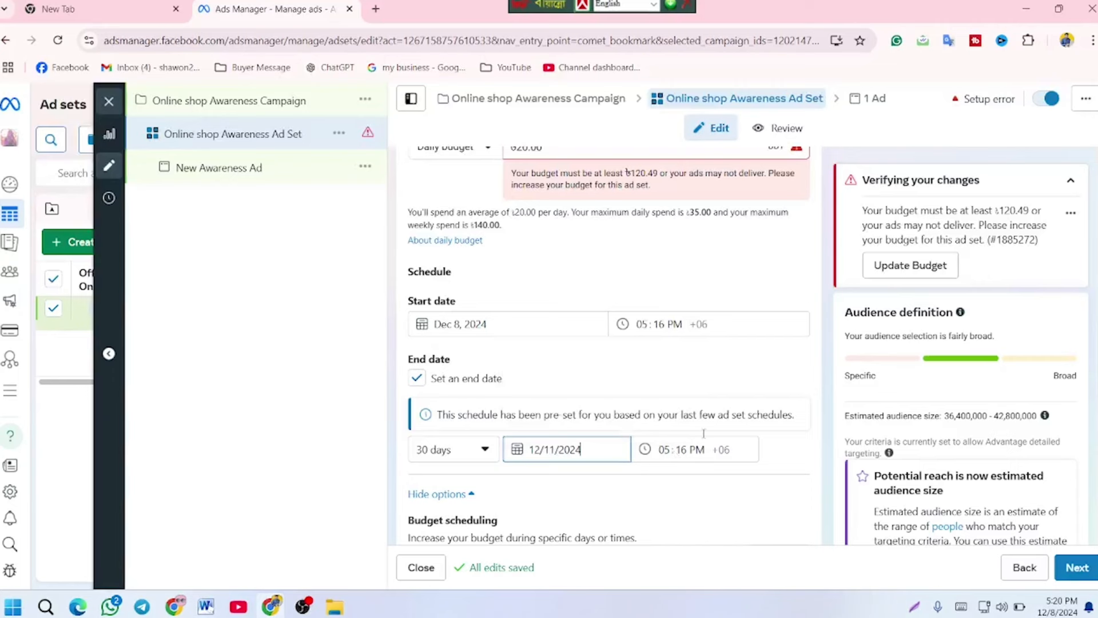
# Step: Open the audience location settings for editing, keeping Bangladesh as the included location
pyautogui.scroll(-2, 652, 468)
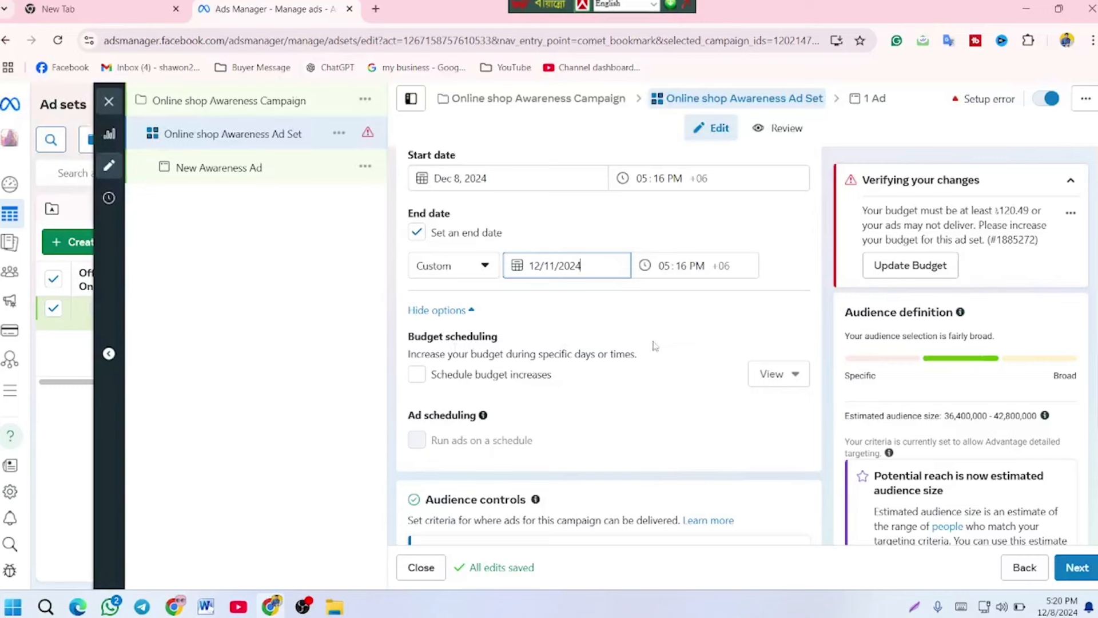
pyautogui.scroll(-2, 657, 345)
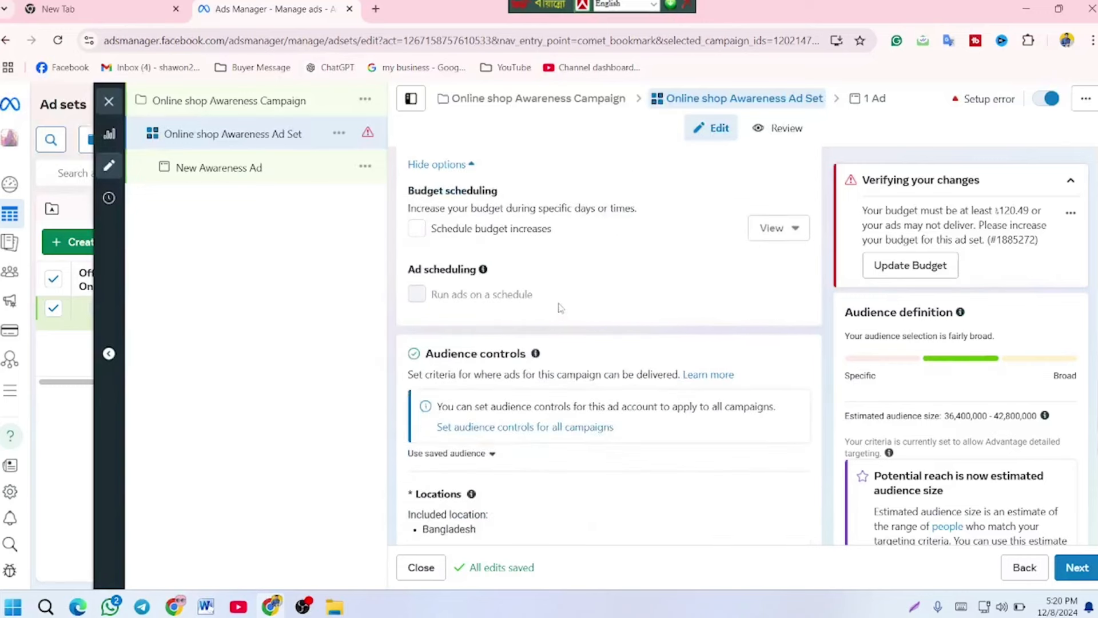
pyautogui.scroll(-2, 593, 283)
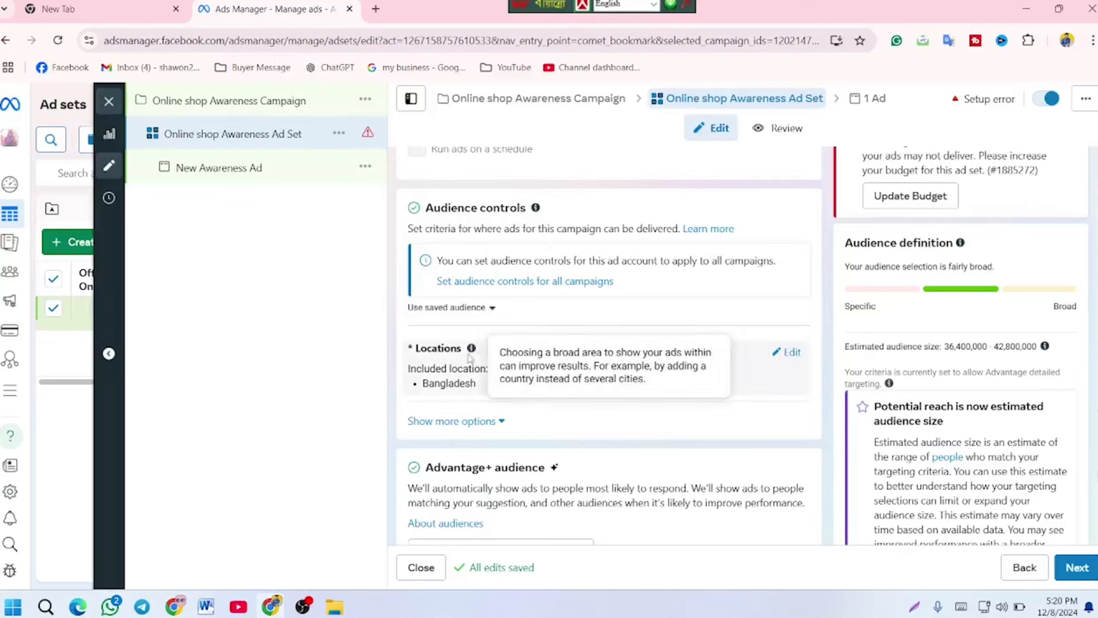
pyautogui.click(792, 352)
pyautogui.scroll(-3, 632, 350)
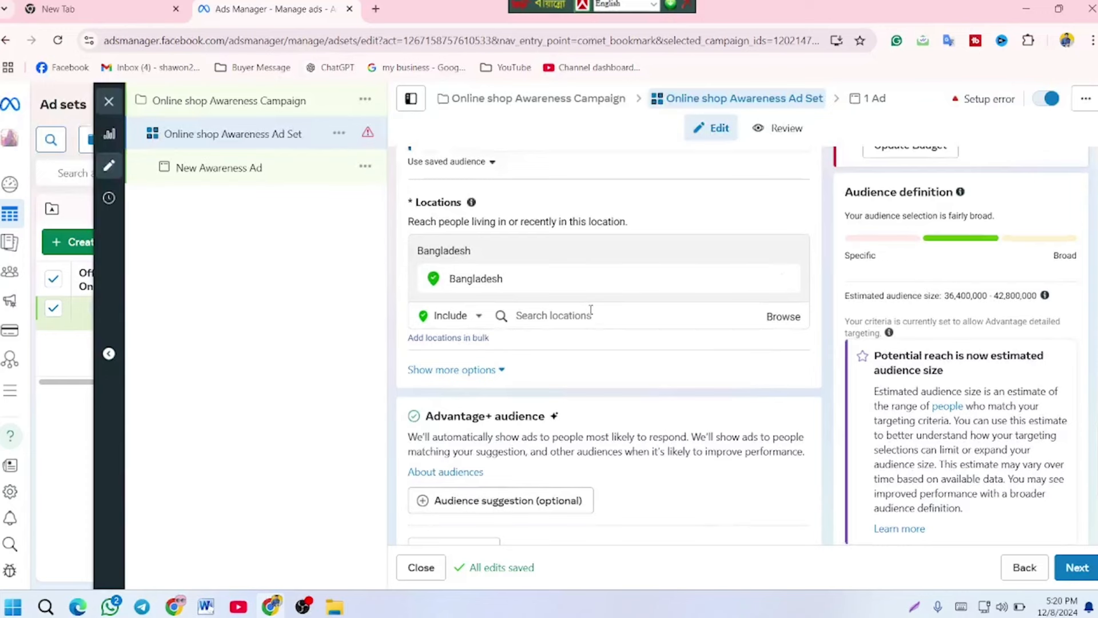
# Step: Expand the additional audience control options and set the minimum age to 20
pyautogui.scroll(-1, 590, 309)
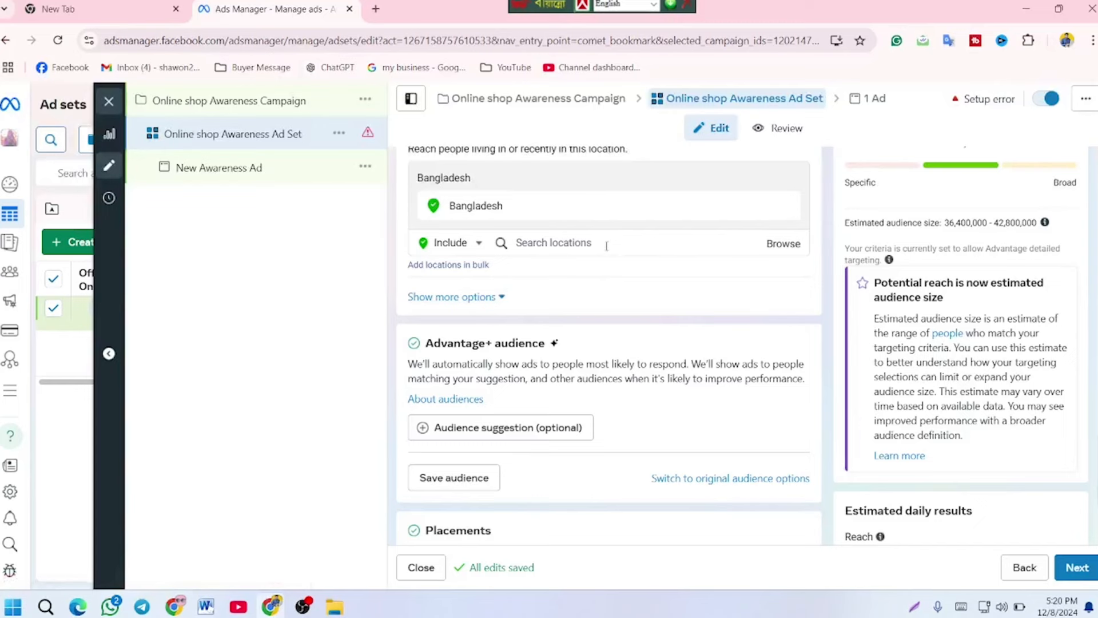
pyautogui.click(499, 296)
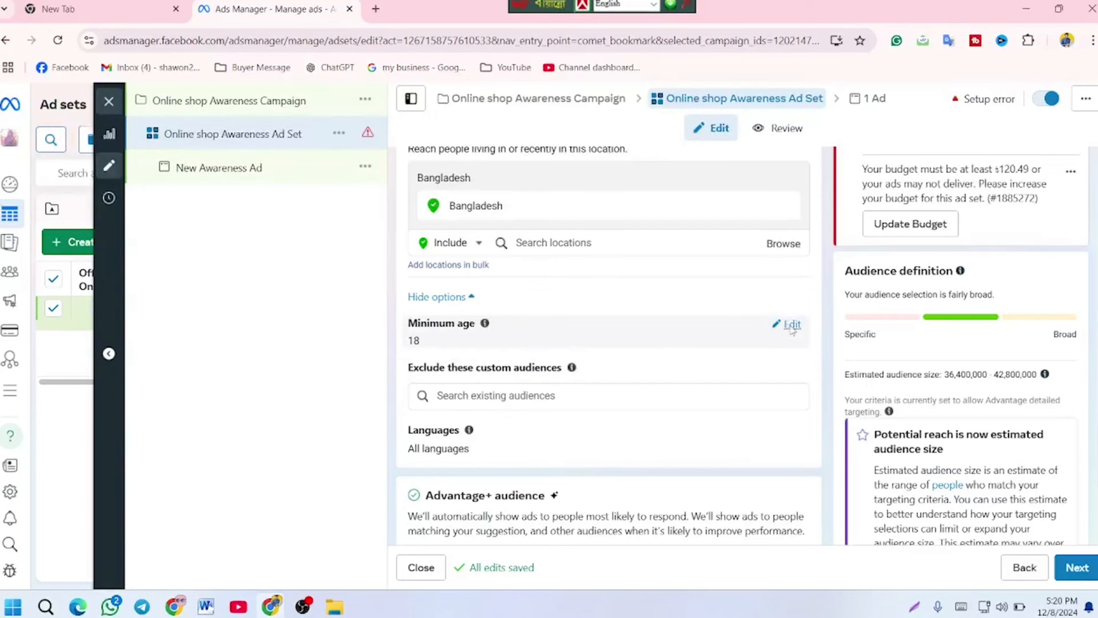
pyautogui.click(788, 325)
pyautogui.click(468, 347)
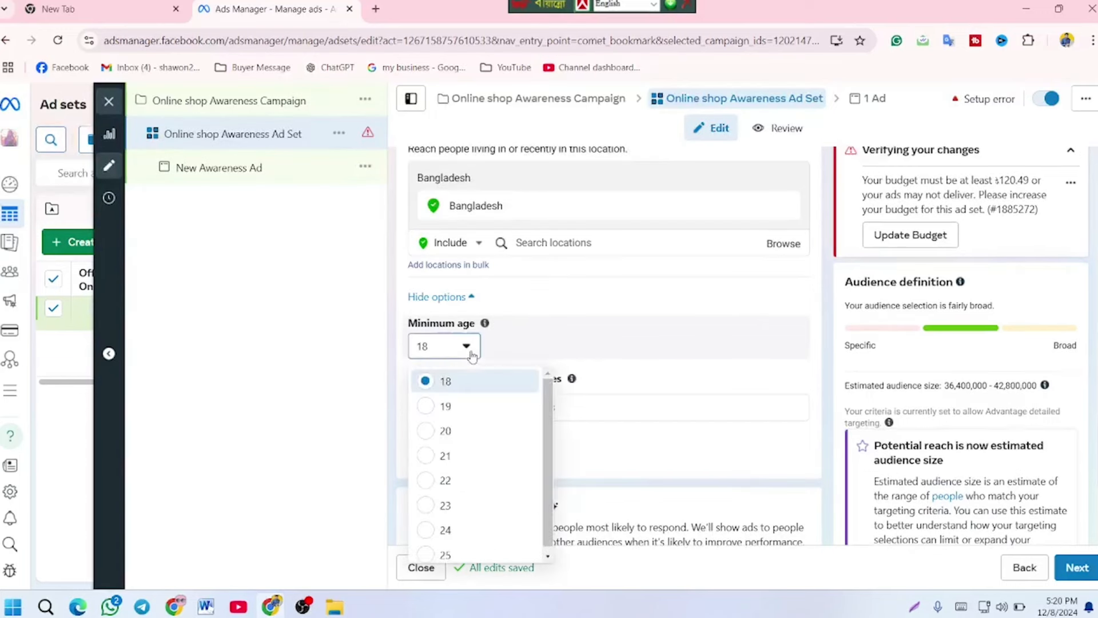
pyautogui.click(445, 432)
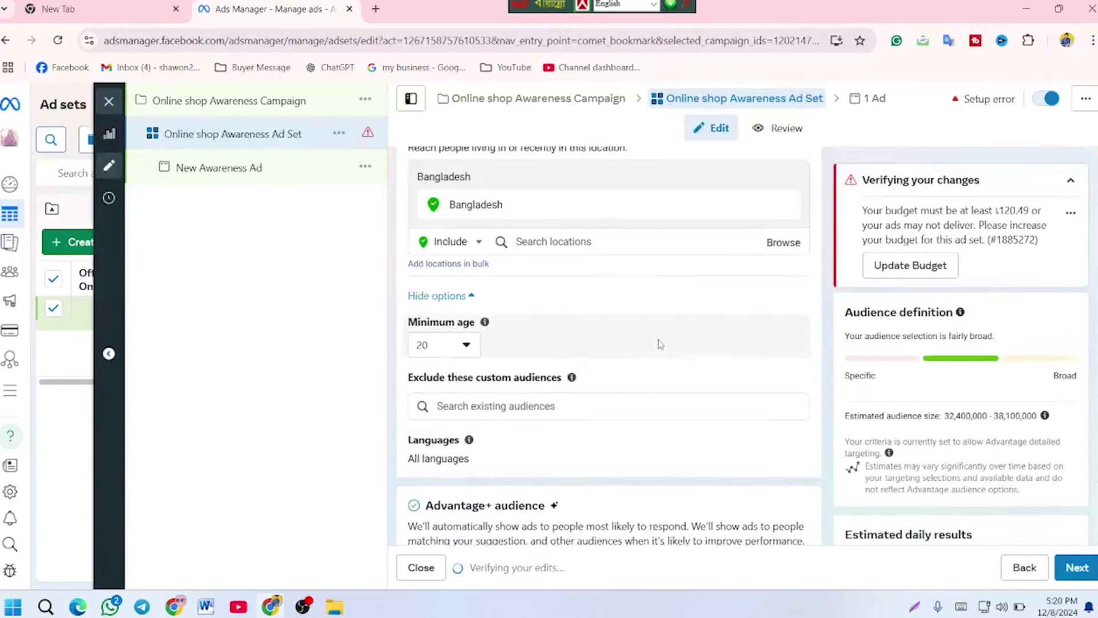
# Step: Expand the additional placement options and switch the ad set from Advantage+ placements to Manual placements
pyautogui.scroll(-1, 657, 351)
pyautogui.scroll(-1, 656, 314)
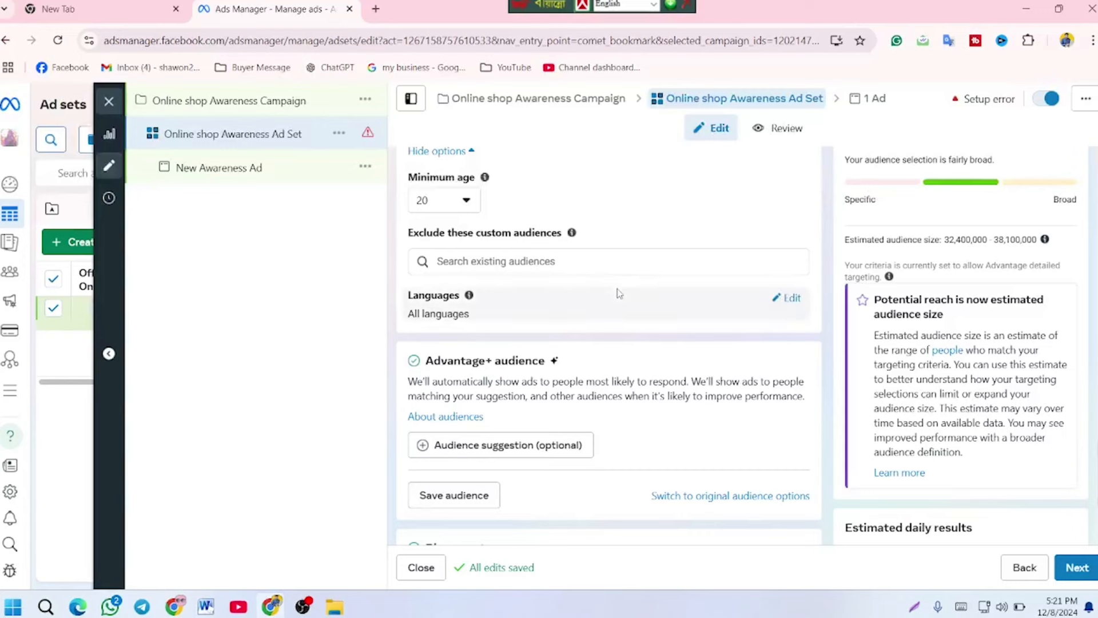
pyautogui.scroll(-1, 615, 294)
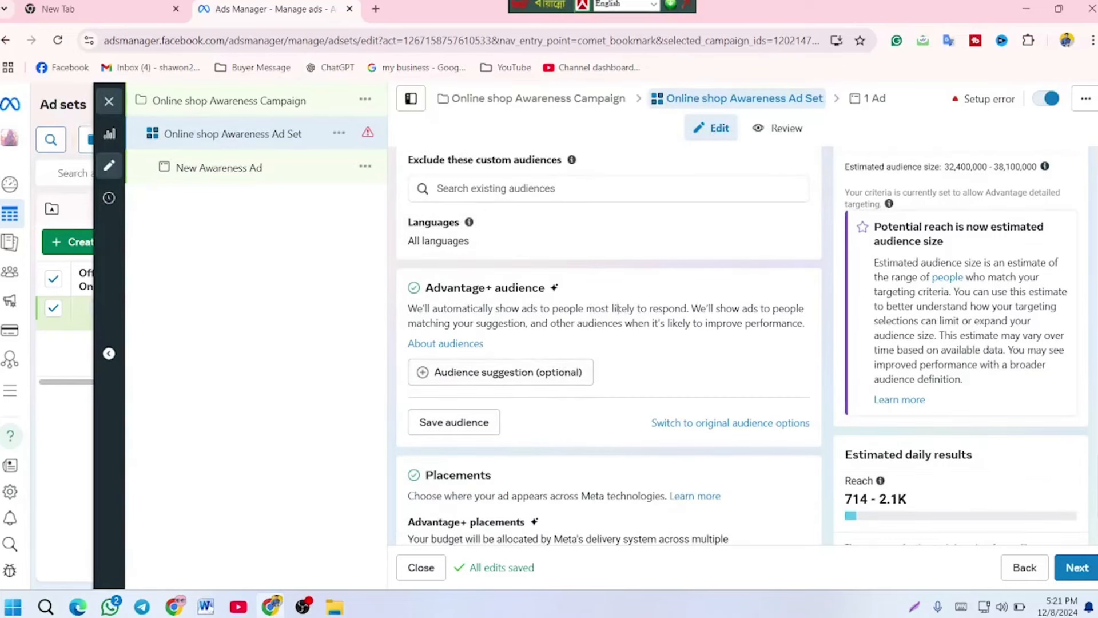
pyautogui.scroll(-1, 644, 289)
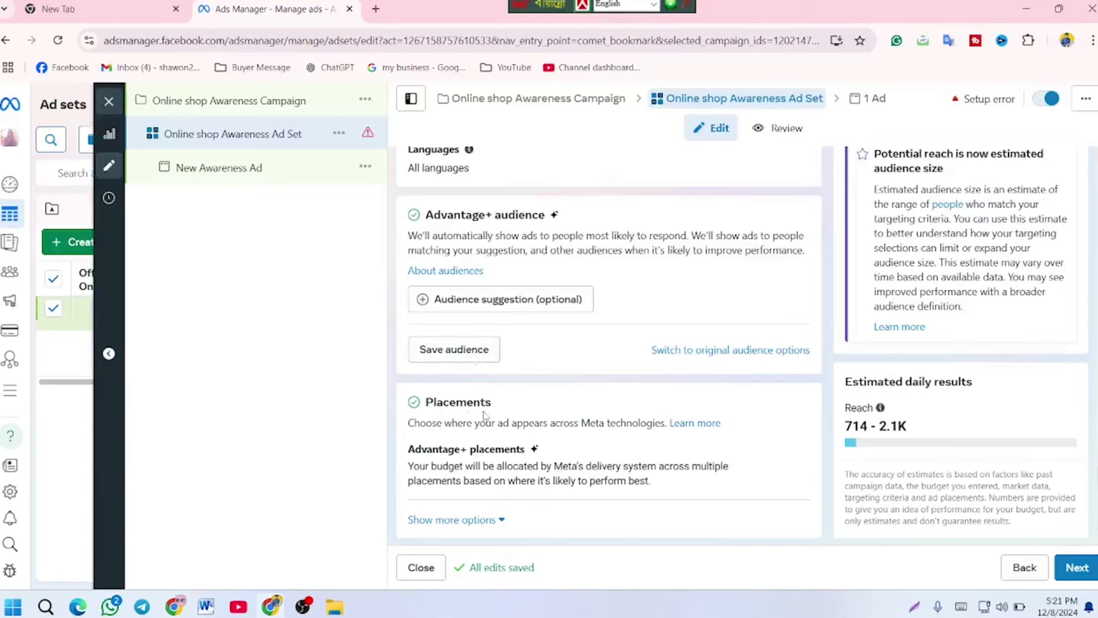
pyautogui.scroll(-1, 475, 415)
pyautogui.click(463, 513)
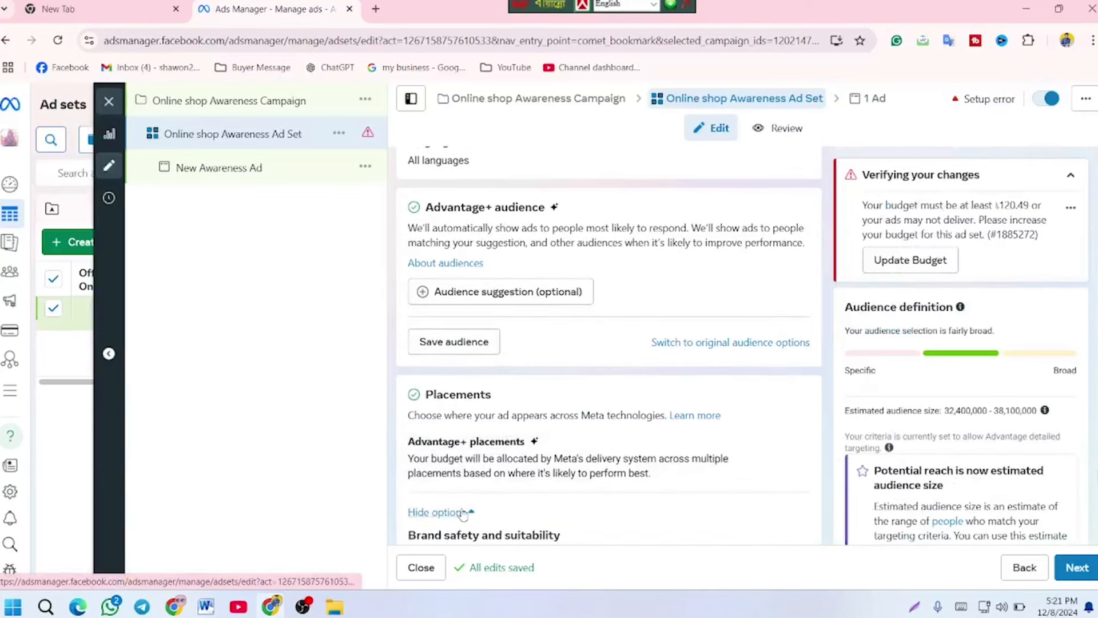
pyautogui.scroll(-2, 649, 290)
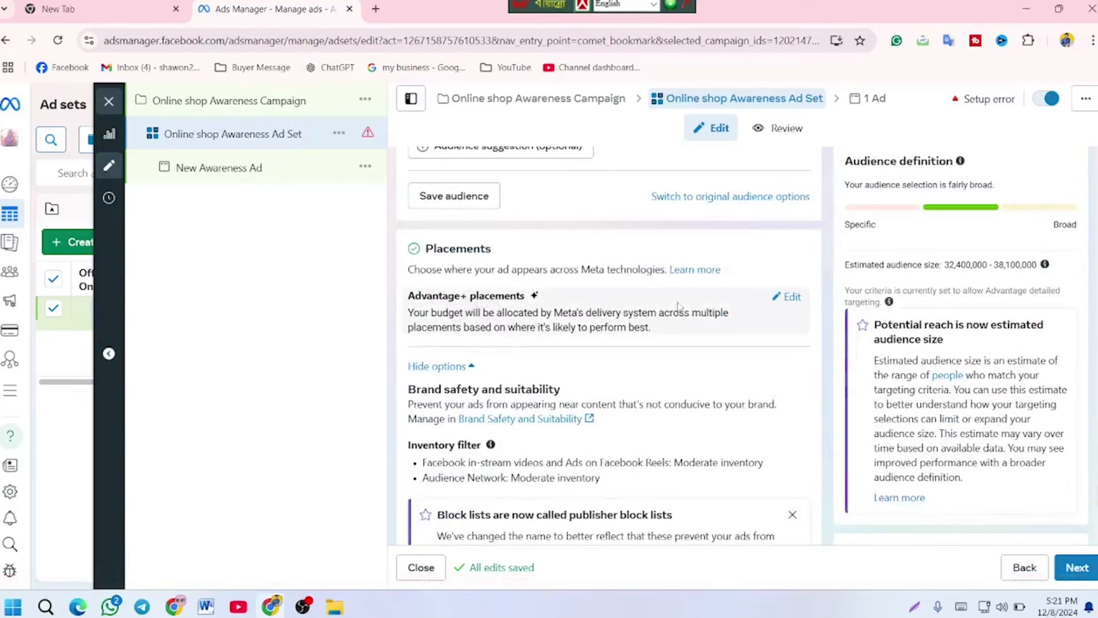
pyautogui.click(789, 297)
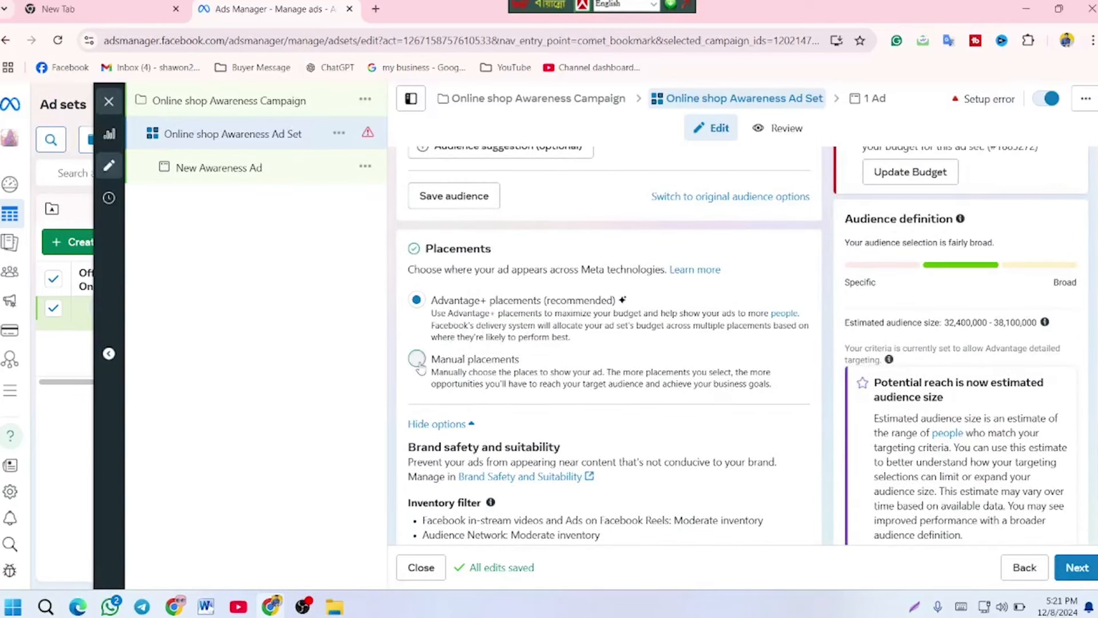
pyautogui.click(417, 359)
# Step: Exclude Instagram and Audience Network from the placement platforms, keeping only Facebook, and check the individual placements
pyautogui.scroll(-4, 514, 364)
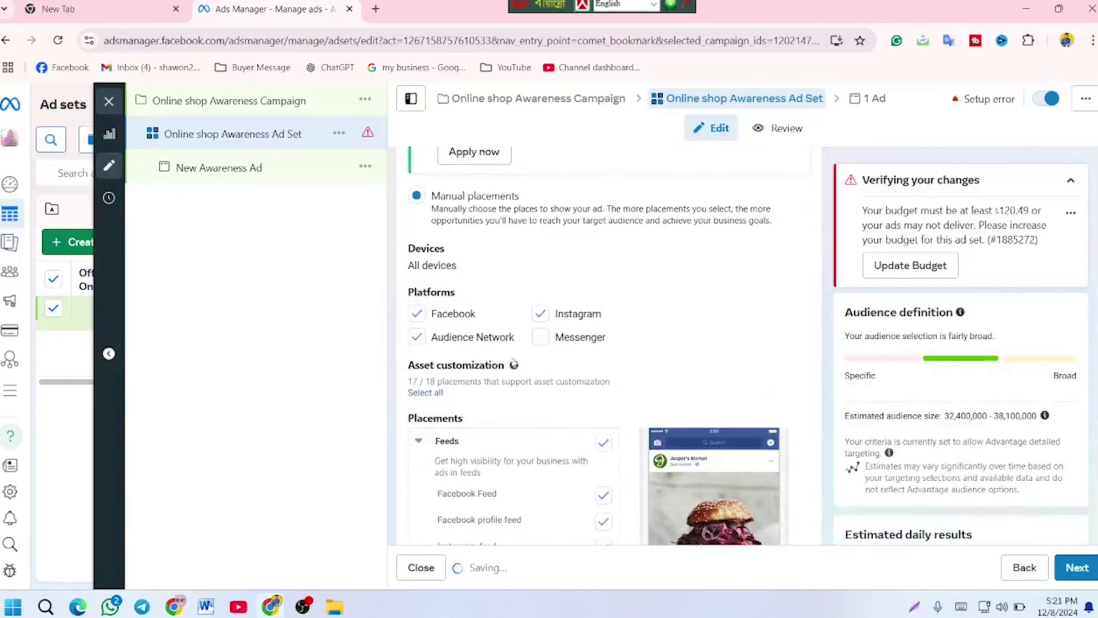
pyautogui.click(541, 316)
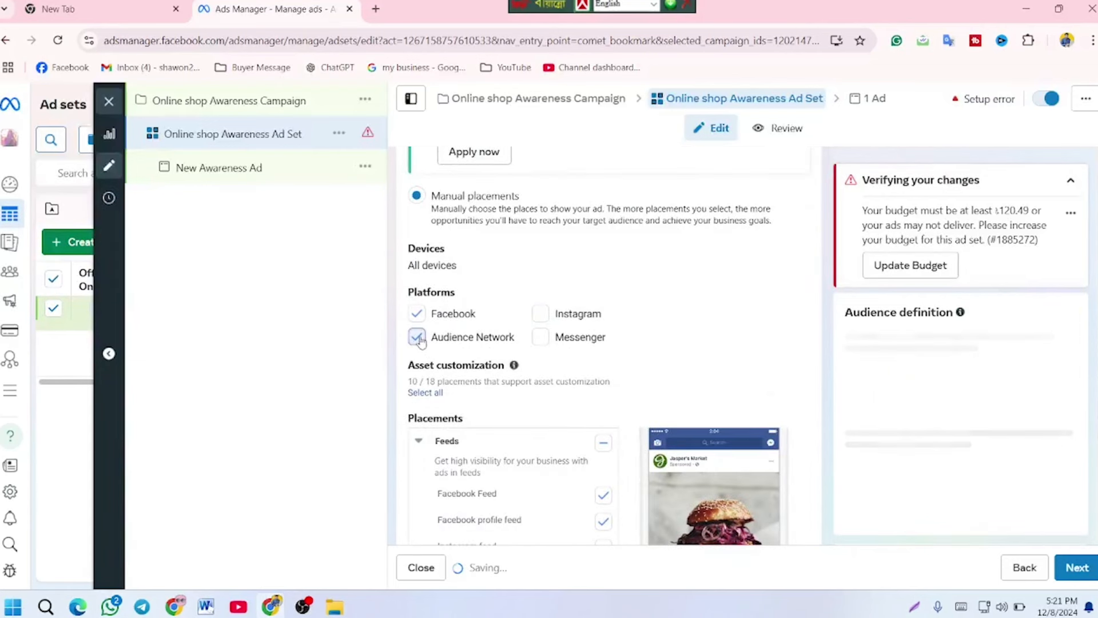
pyautogui.click(419, 339)
pyautogui.scroll(-1, 547, 359)
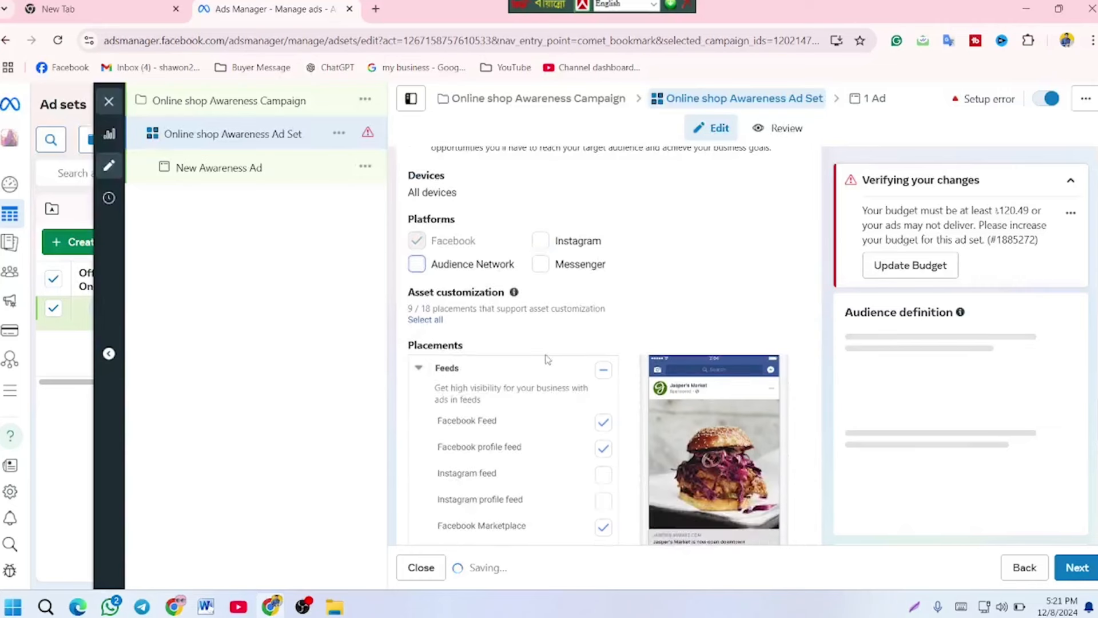
pyautogui.scroll(-5, 548, 359)
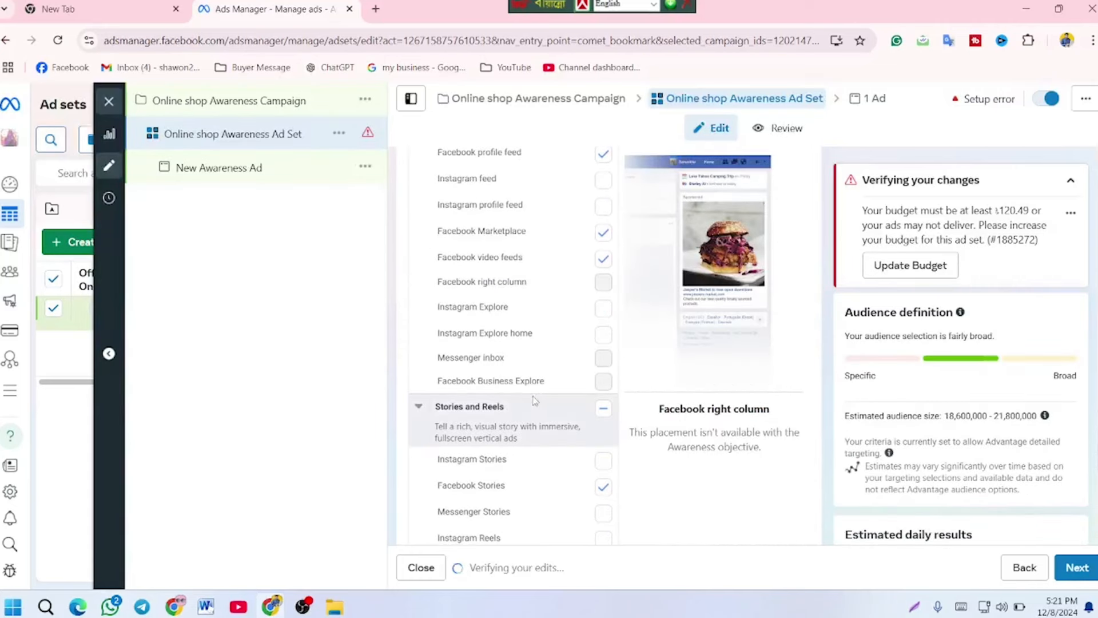
# Step: Select the whole Search results placement group, including Instagram search results, and check the other placement groups
pyautogui.scroll(1, 538, 397)
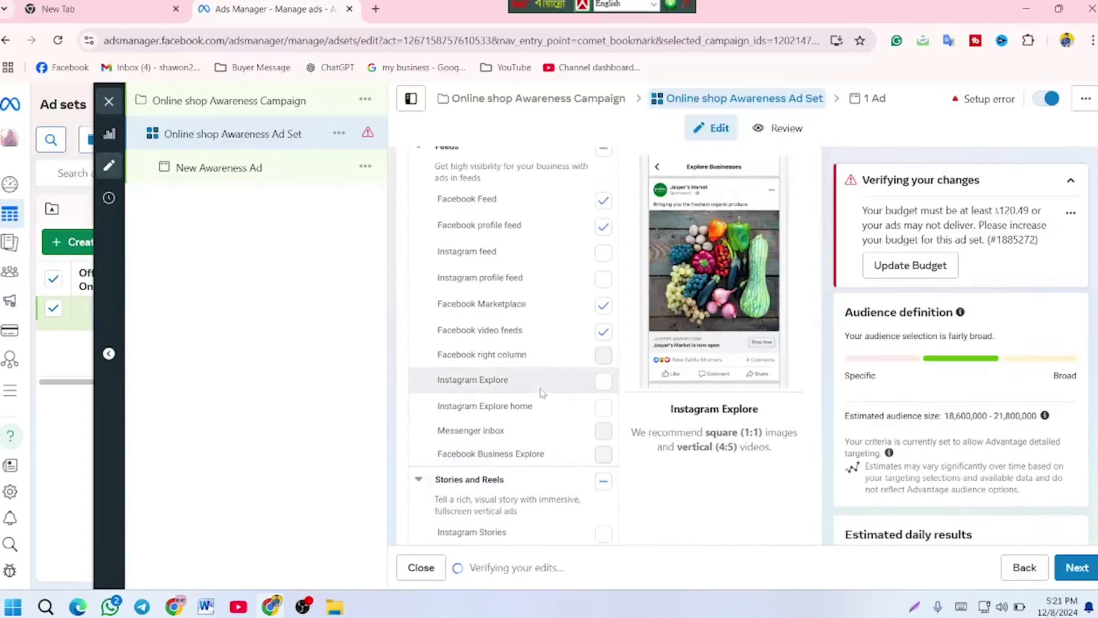
pyautogui.scroll(-6, 526, 353)
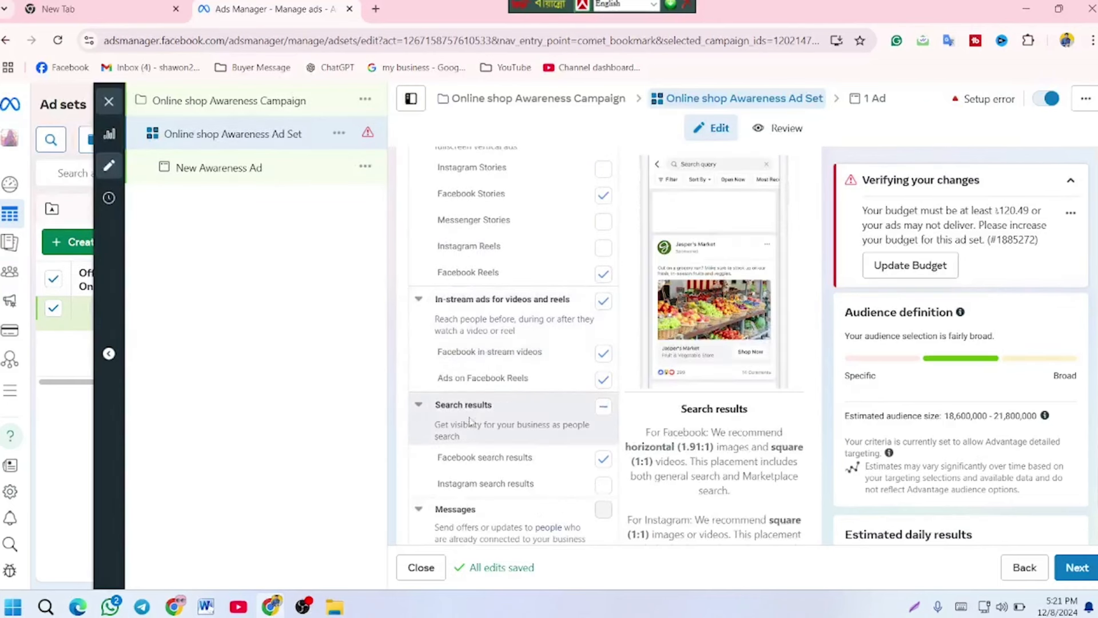
pyautogui.click(603, 406)
pyautogui.scroll(-5, 546, 389)
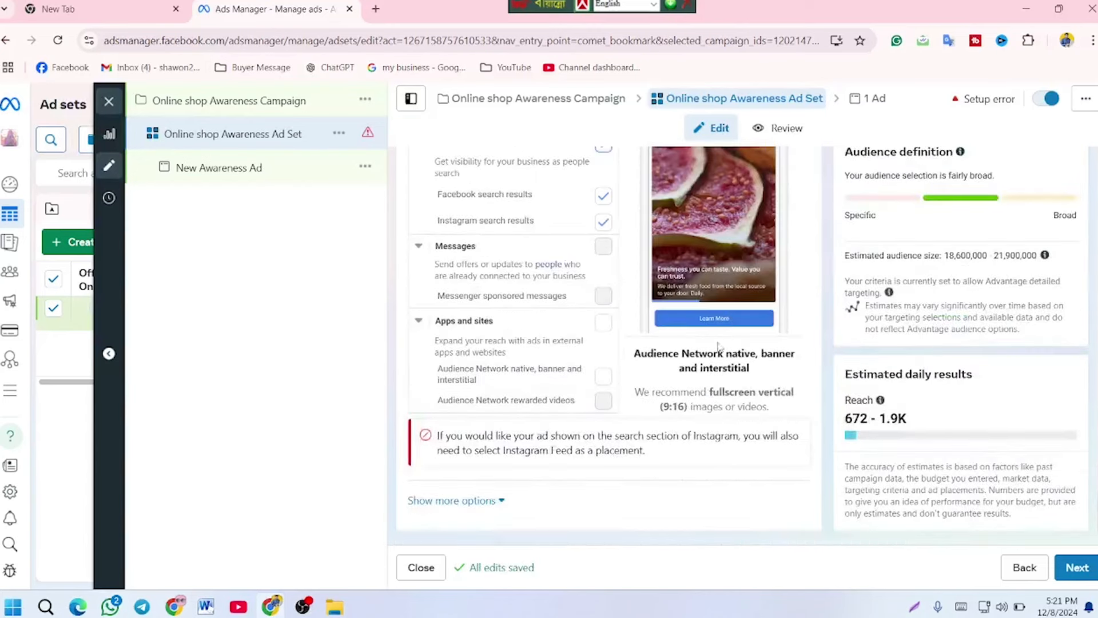
pyautogui.scroll(5, 548, 452)
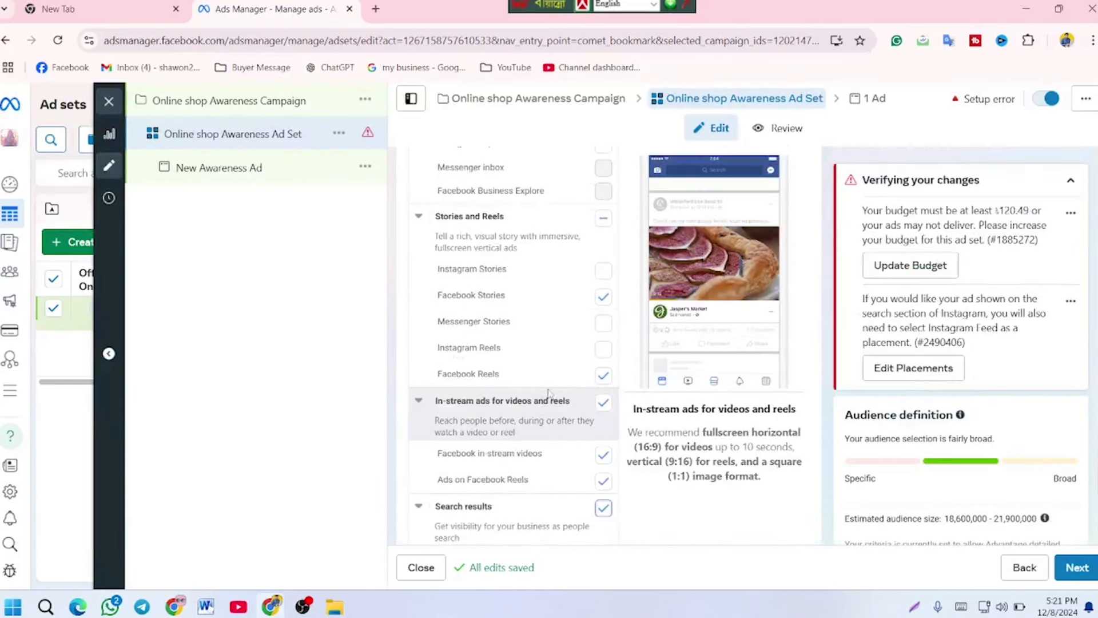
pyautogui.scroll(-6, 548, 393)
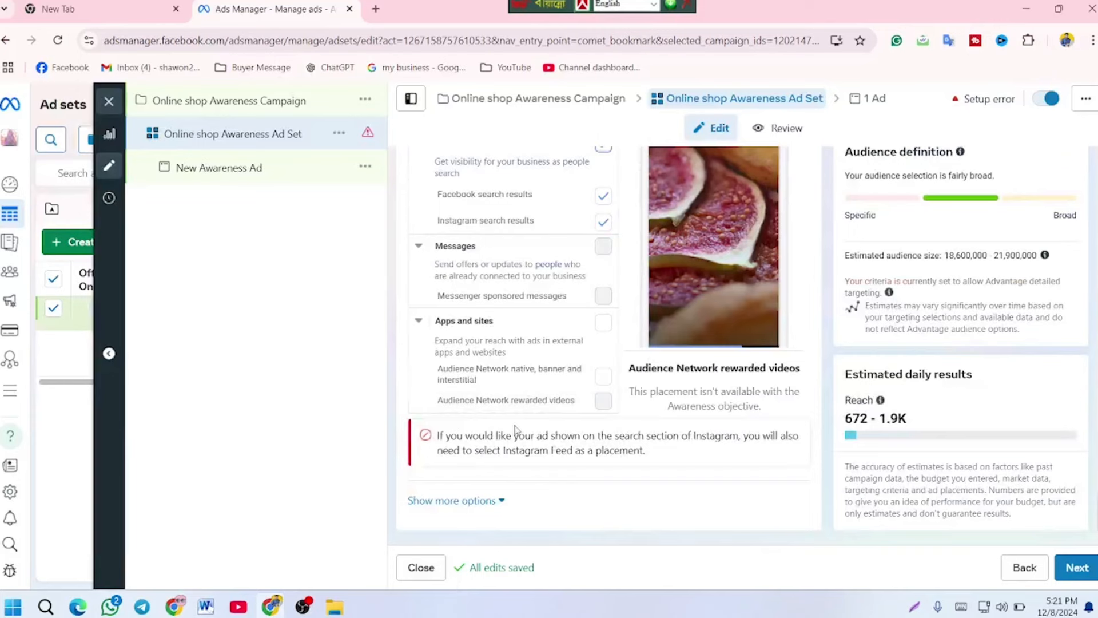
# Step: Expand the additional placement options and open the specific mobile devices and operating systems setting for editing
pyautogui.click(497, 501)
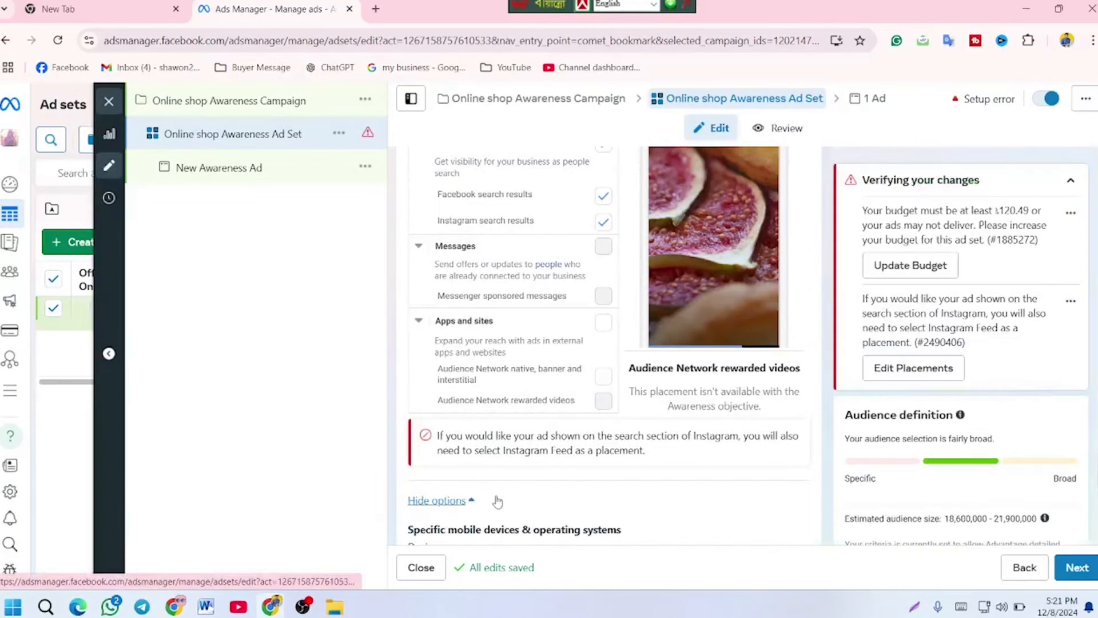
pyautogui.scroll(-5, 504, 498)
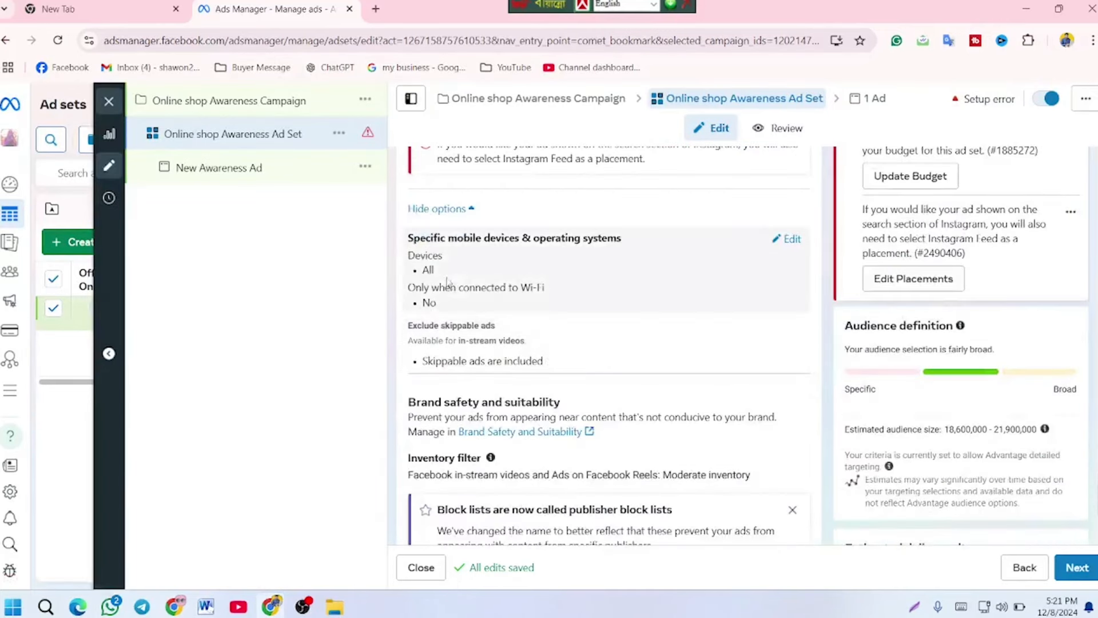
pyautogui.click(789, 240)
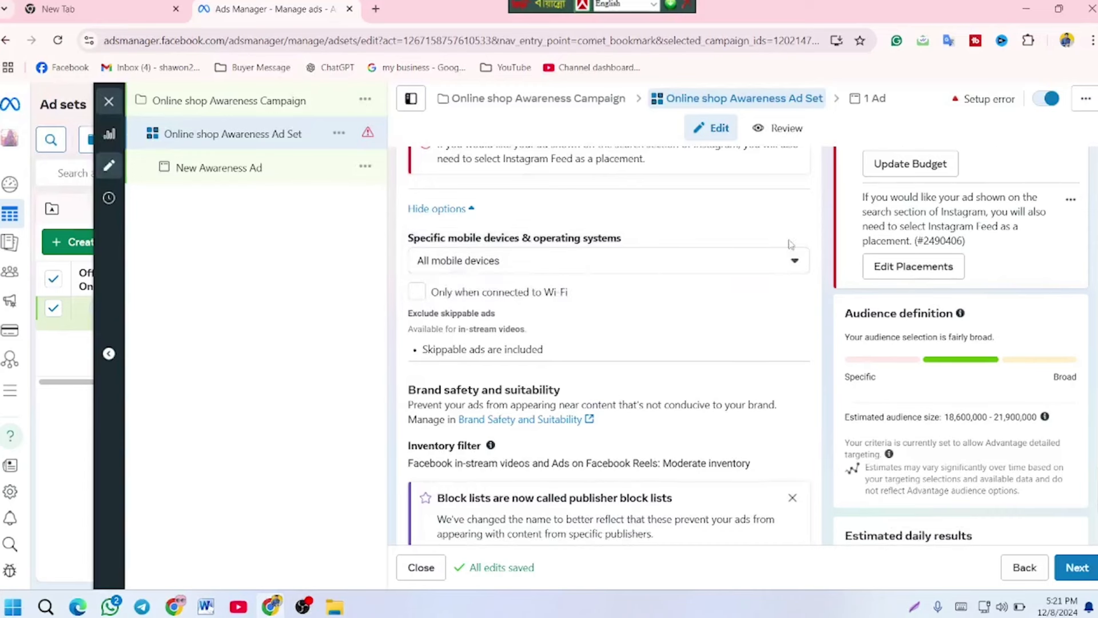
# Step: Try restricting delivery to Android devices only, and restore the device setting to All mobile devices
pyautogui.click(773, 264)
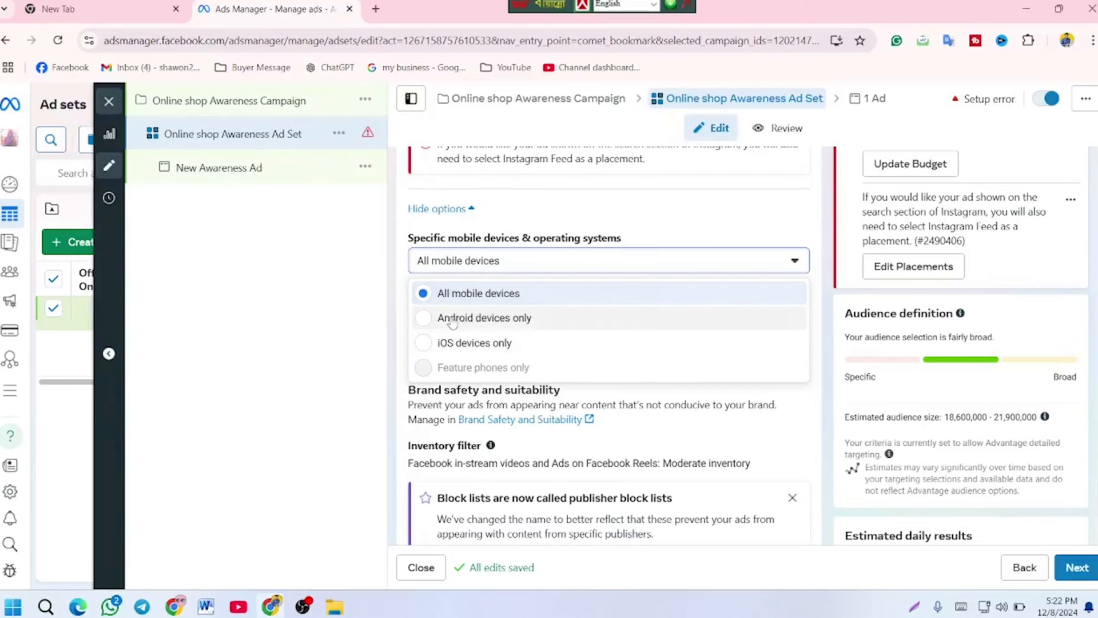
pyautogui.click(424, 321)
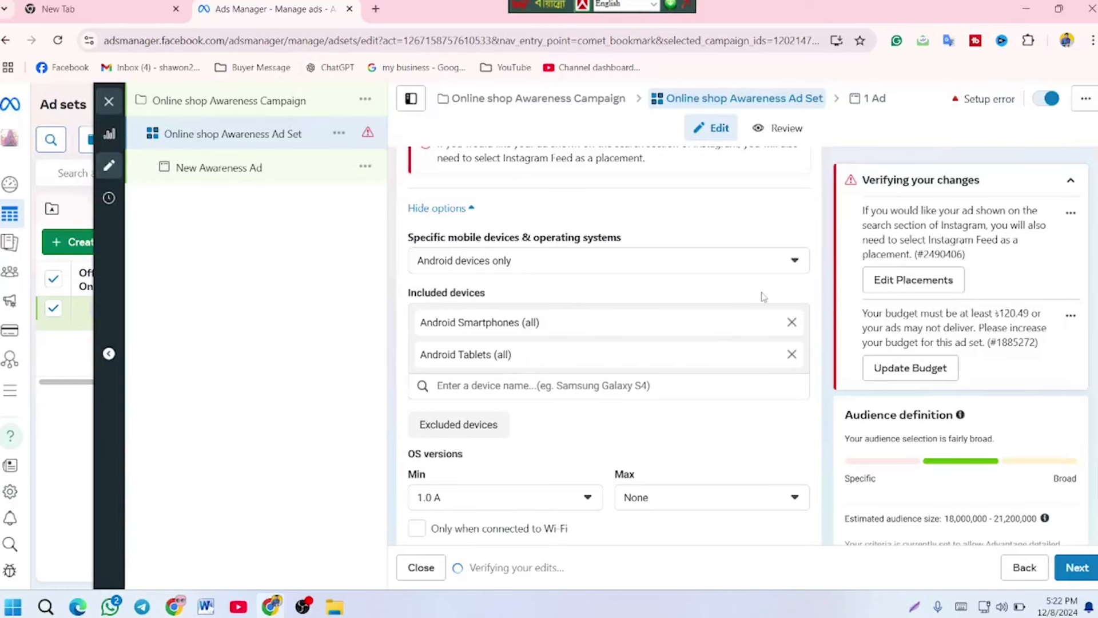
pyautogui.click(762, 263)
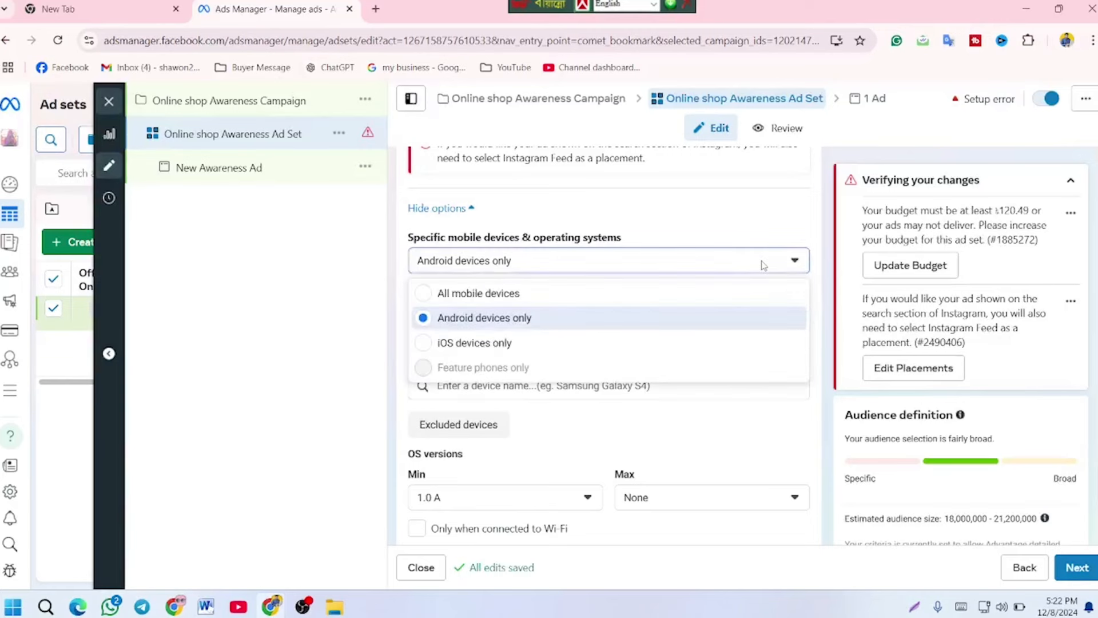
pyautogui.click(481, 295)
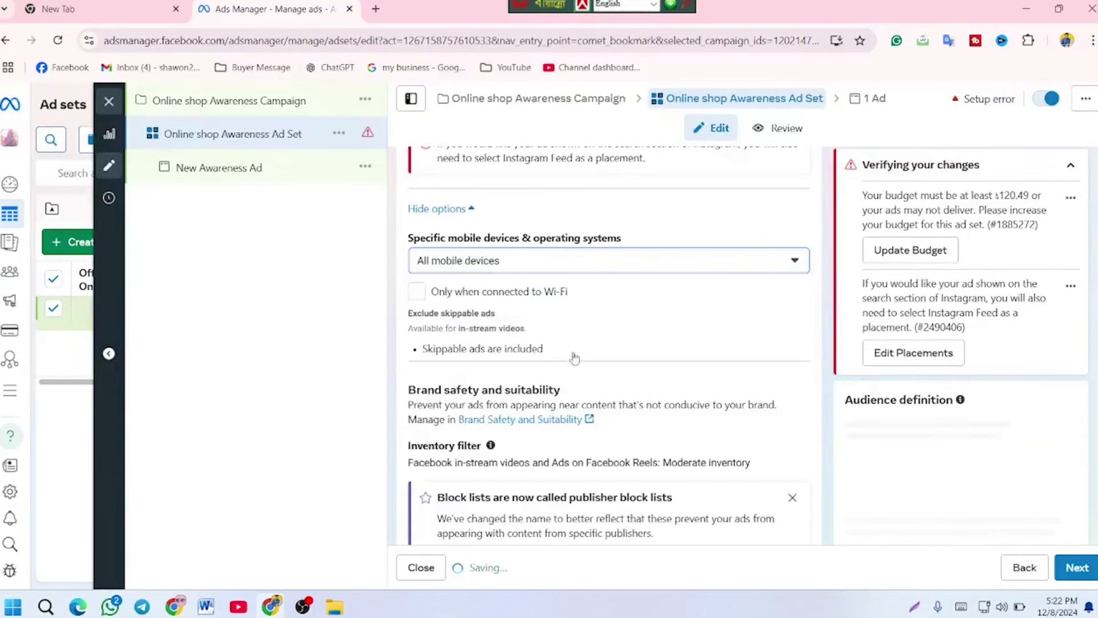
pyautogui.click(794, 262)
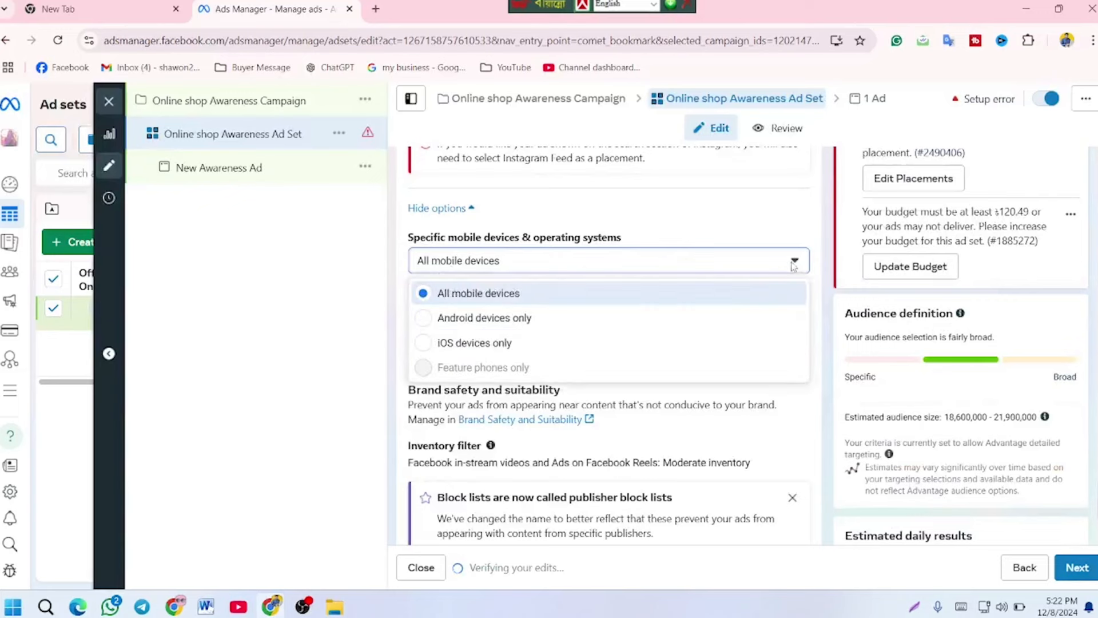
pyautogui.click(442, 294)
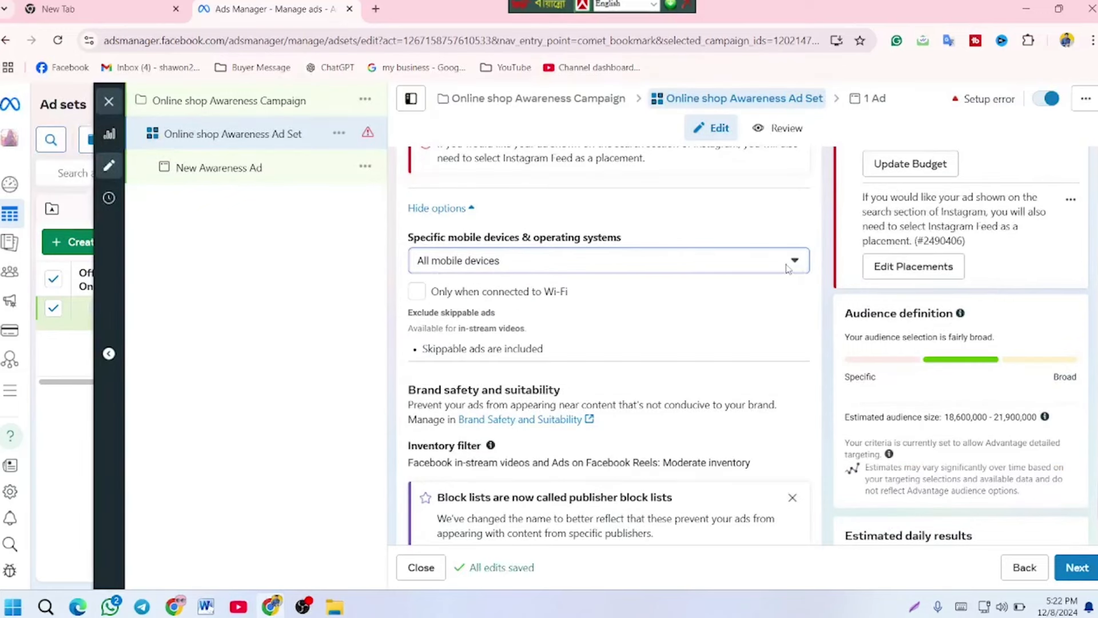
# Step: Check the skippable ads and brand safety settings of the ad set and continue to the ad level
pyautogui.scroll(-1, 787, 272)
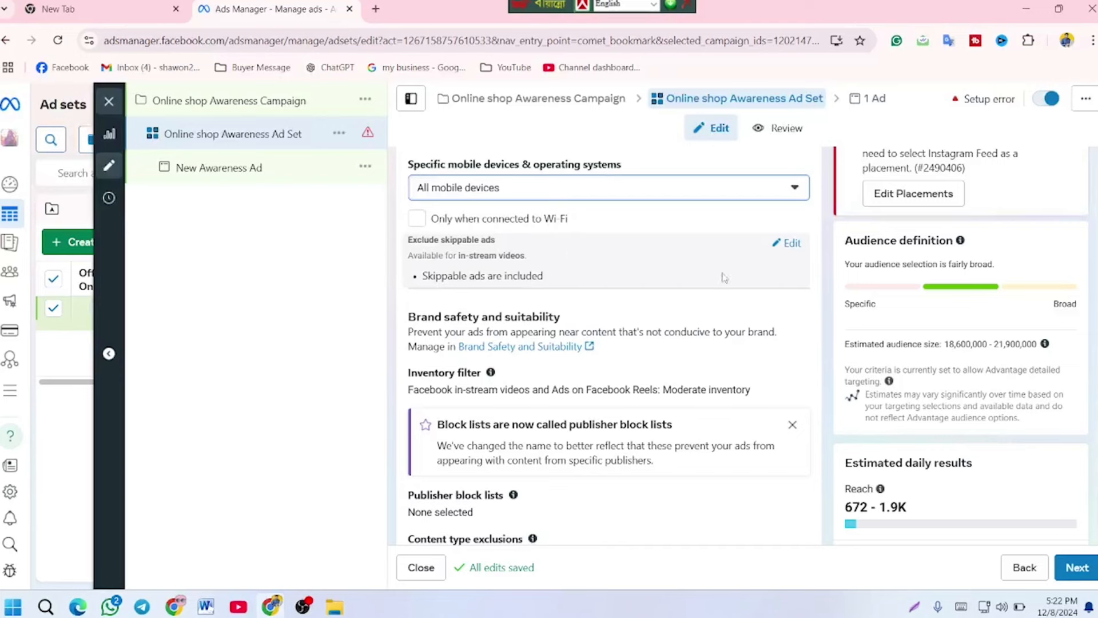
pyautogui.scroll(-1, 643, 279)
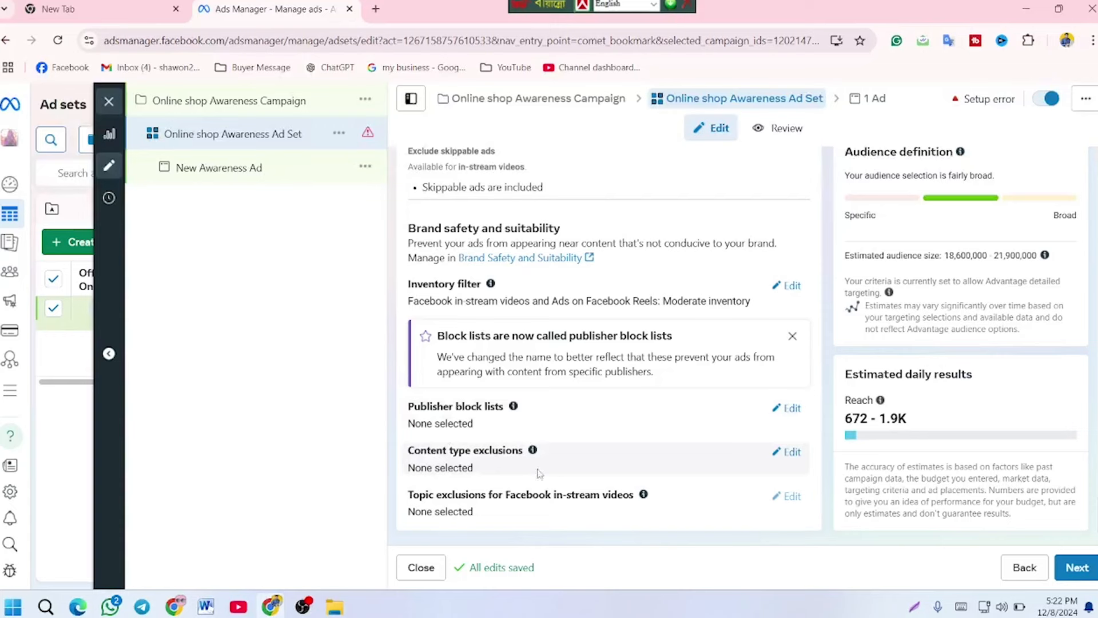
pyautogui.click(1078, 569)
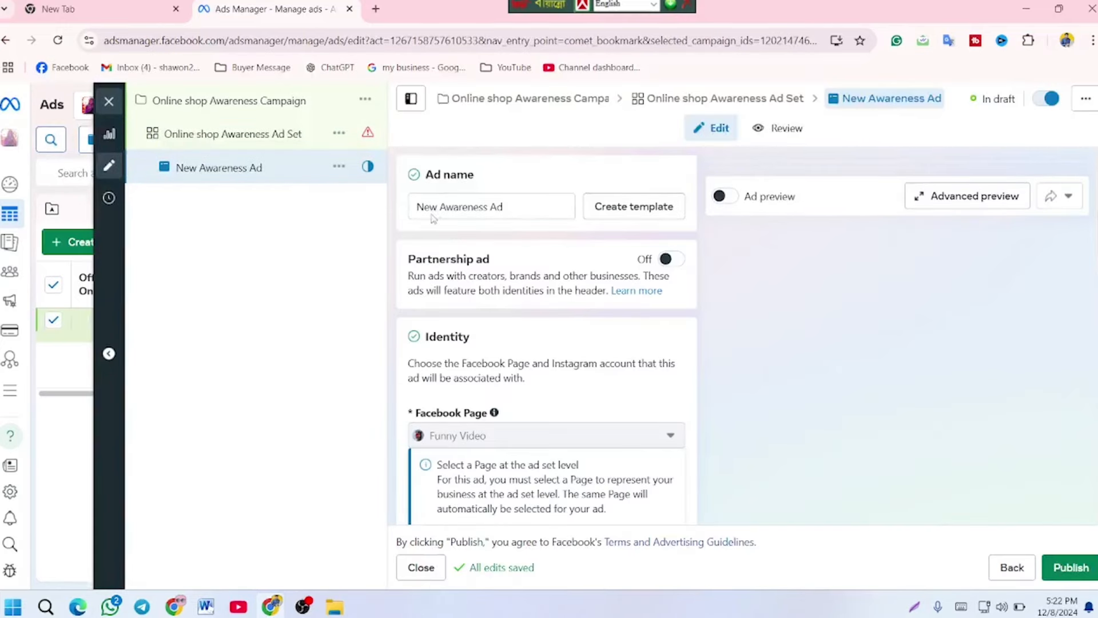
# Step: Rename the ad as Online shop Awareness Ad
pyautogui.click(509, 204)
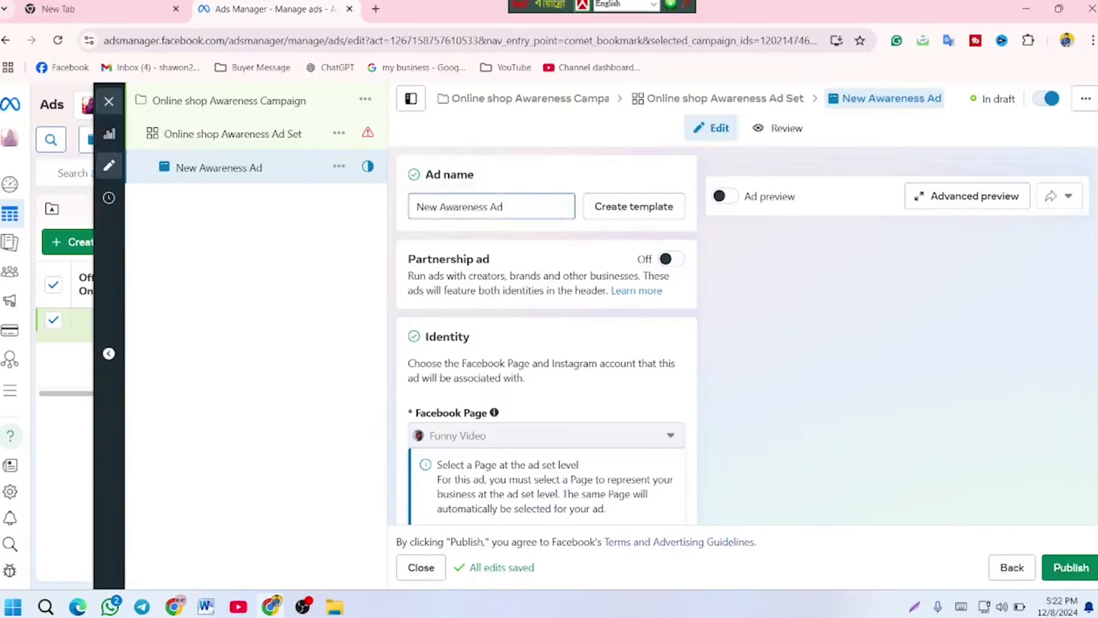
pyautogui.doubleClick(433, 206)
pyautogui.write('Online shop')
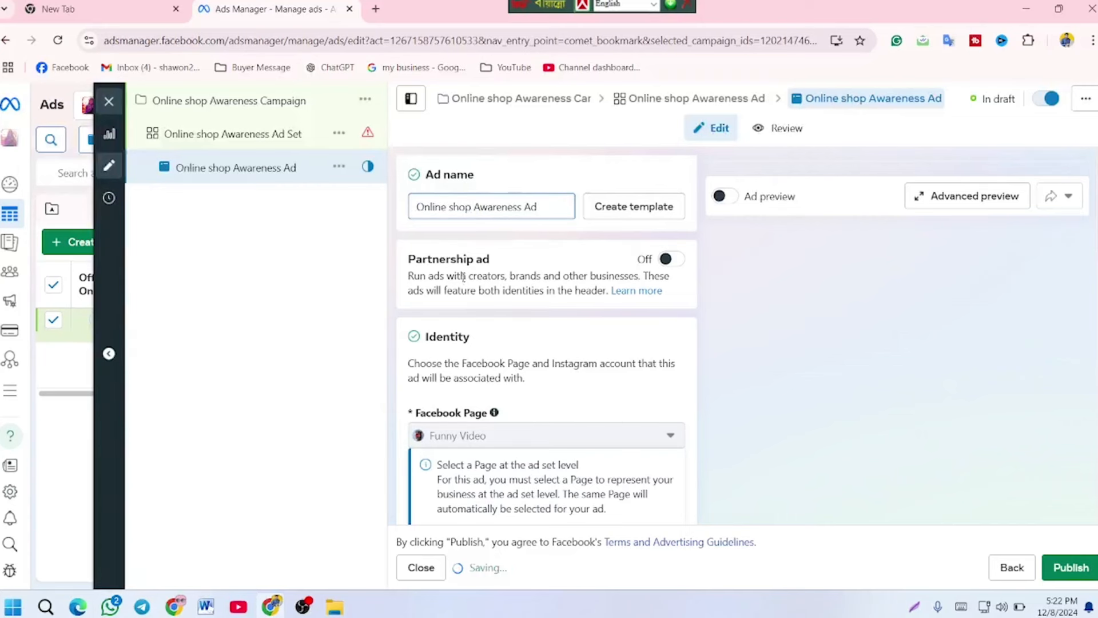
# Step: Check the ad's identity settings, keeping Use Facebook Page for the Instagram account, and set the ad setup to Use existing content
pyautogui.scroll(-1, 572, 246)
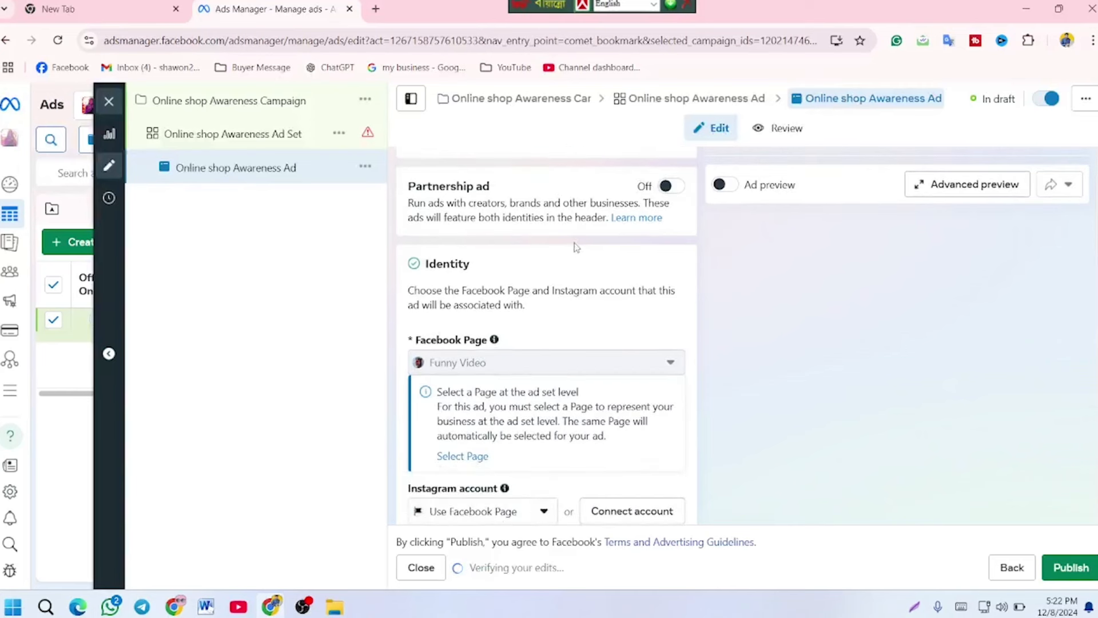
pyautogui.scroll(-1, 502, 368)
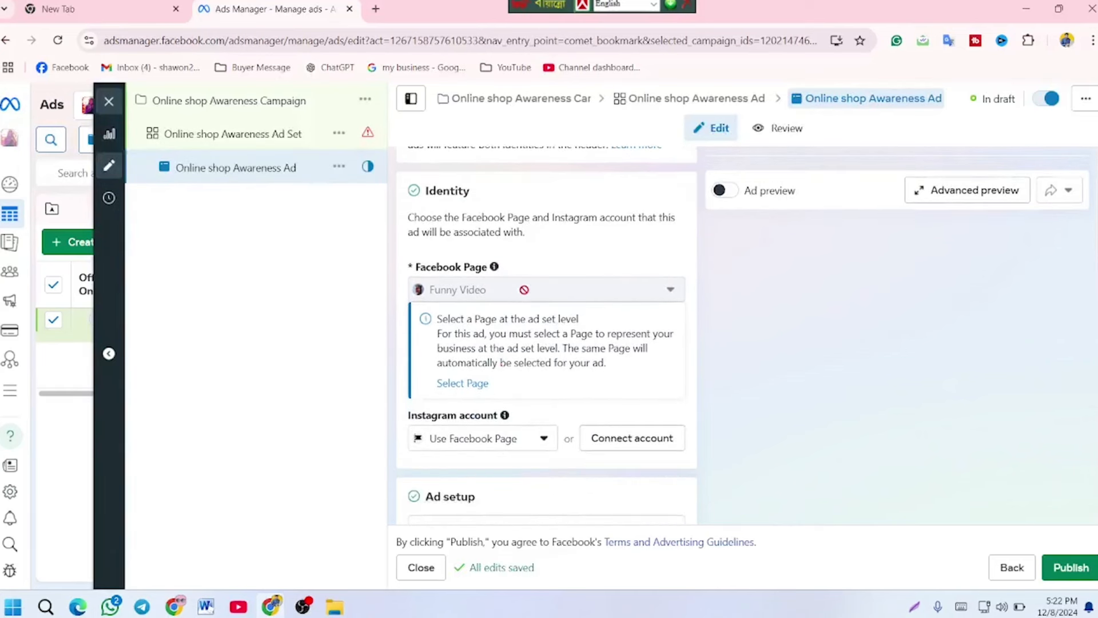
pyautogui.scroll(-3, 524, 290)
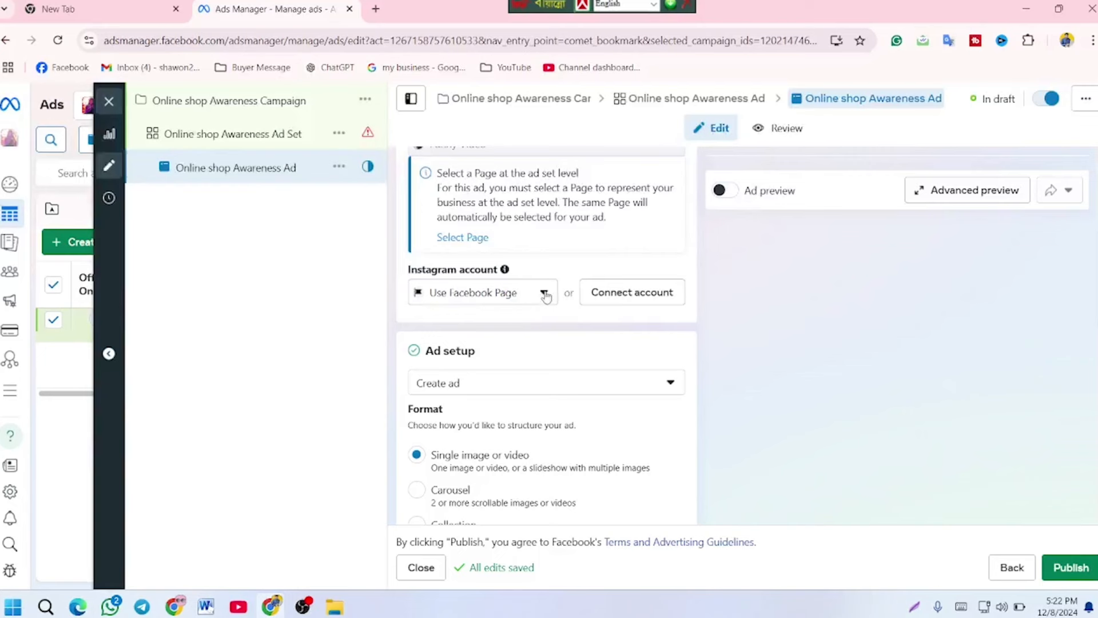
pyautogui.click(545, 294)
pyautogui.click(609, 340)
pyautogui.click(510, 387)
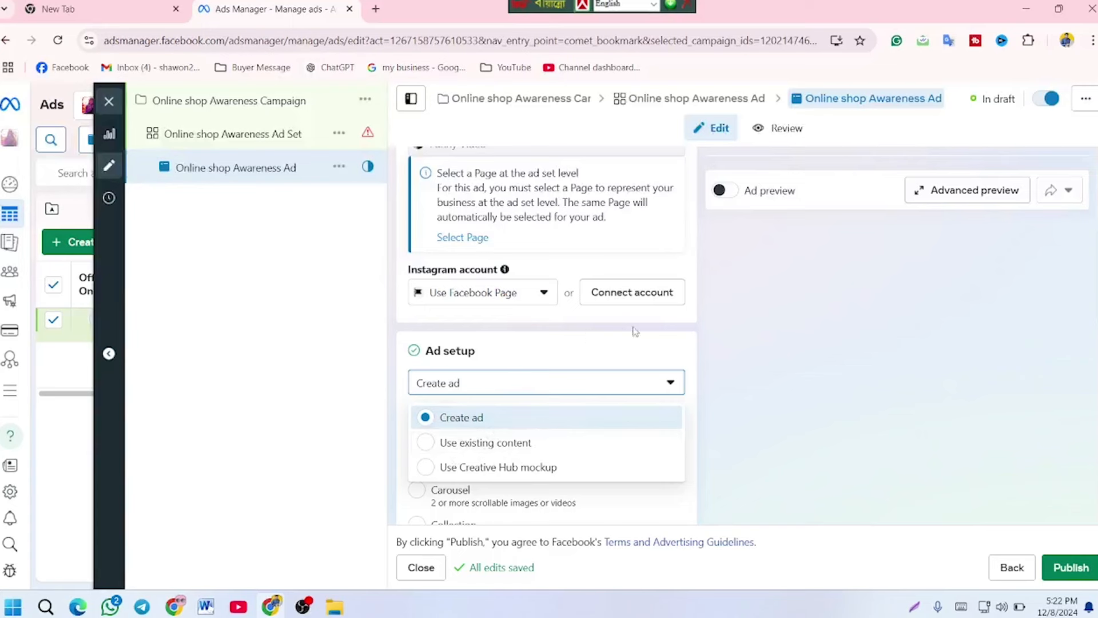
pyautogui.click(465, 443)
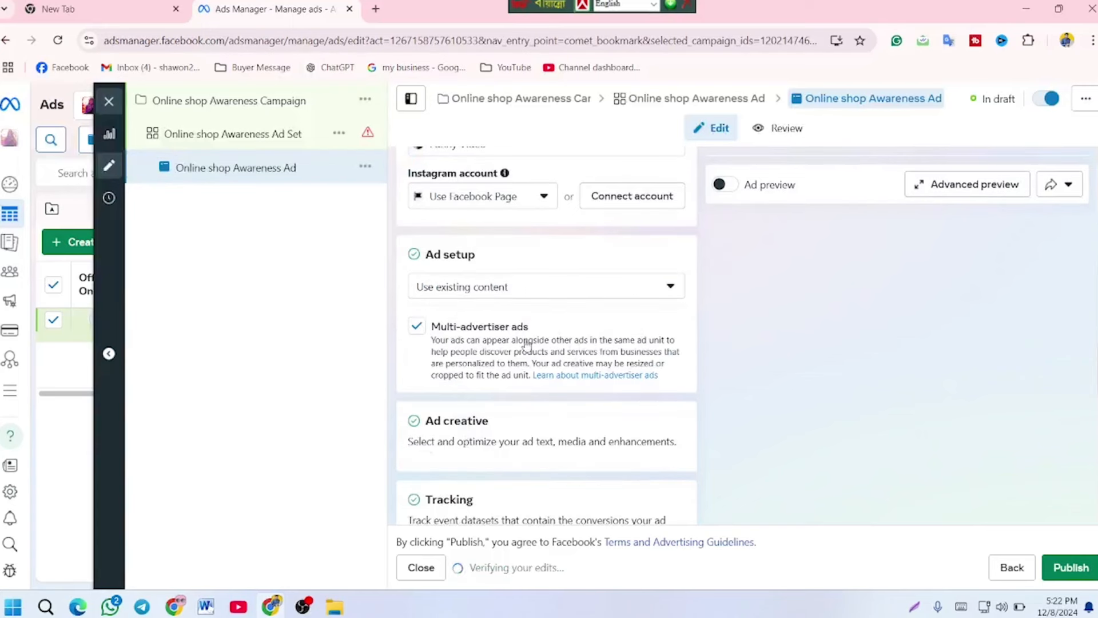
# Step: Choose the Funny Video page's Facebook post about its updated cover photo as the ad creative content
pyautogui.scroll(-3, 572, 286)
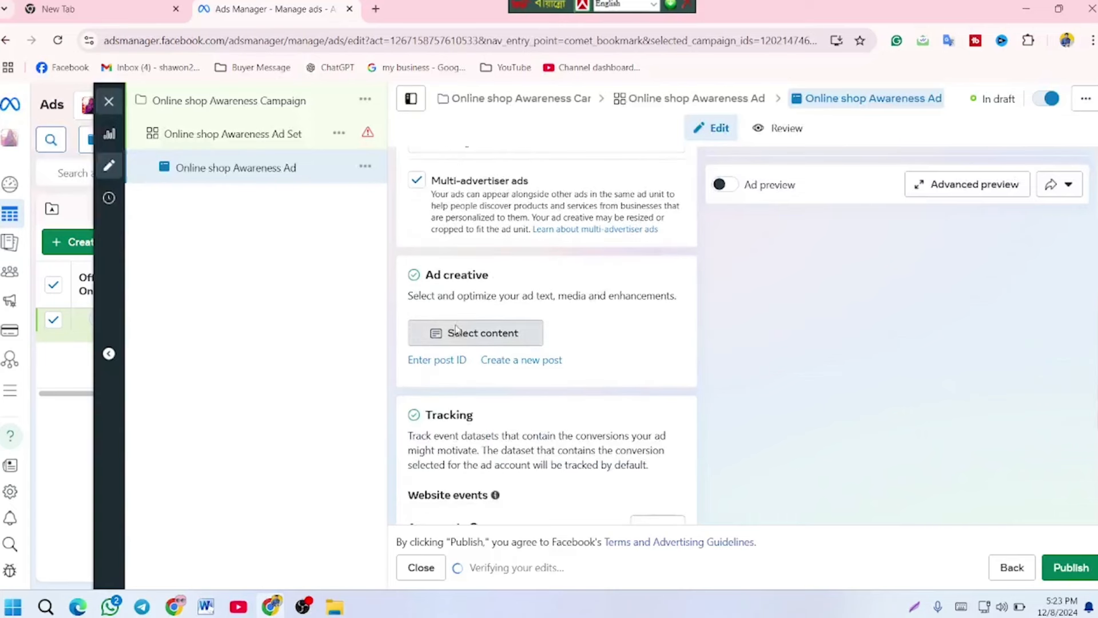
pyautogui.click(455, 330)
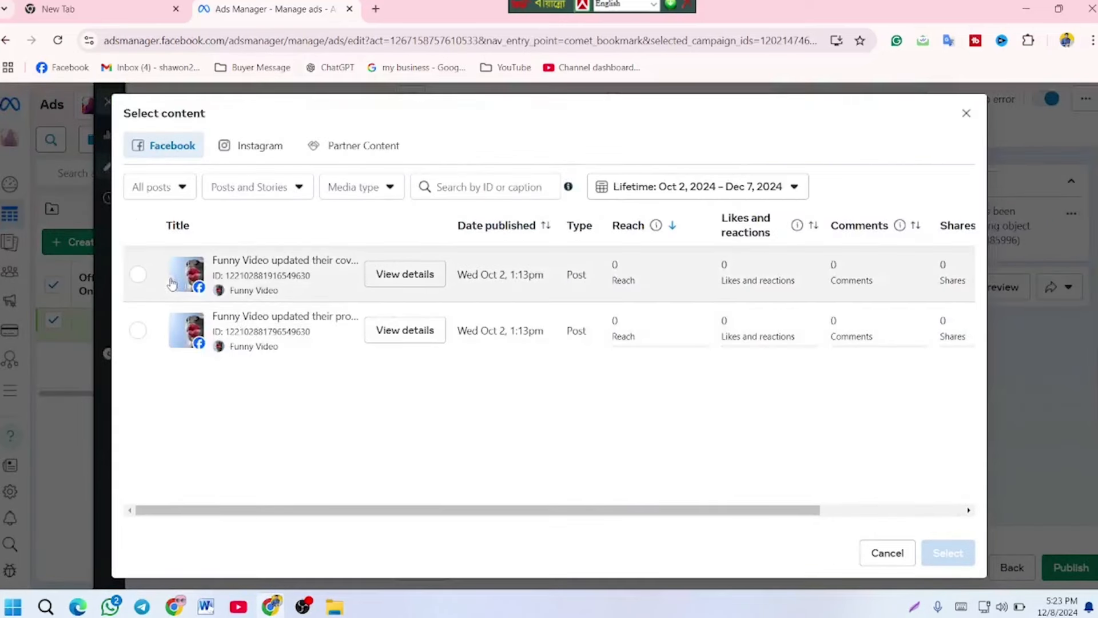
pyautogui.click(267, 266)
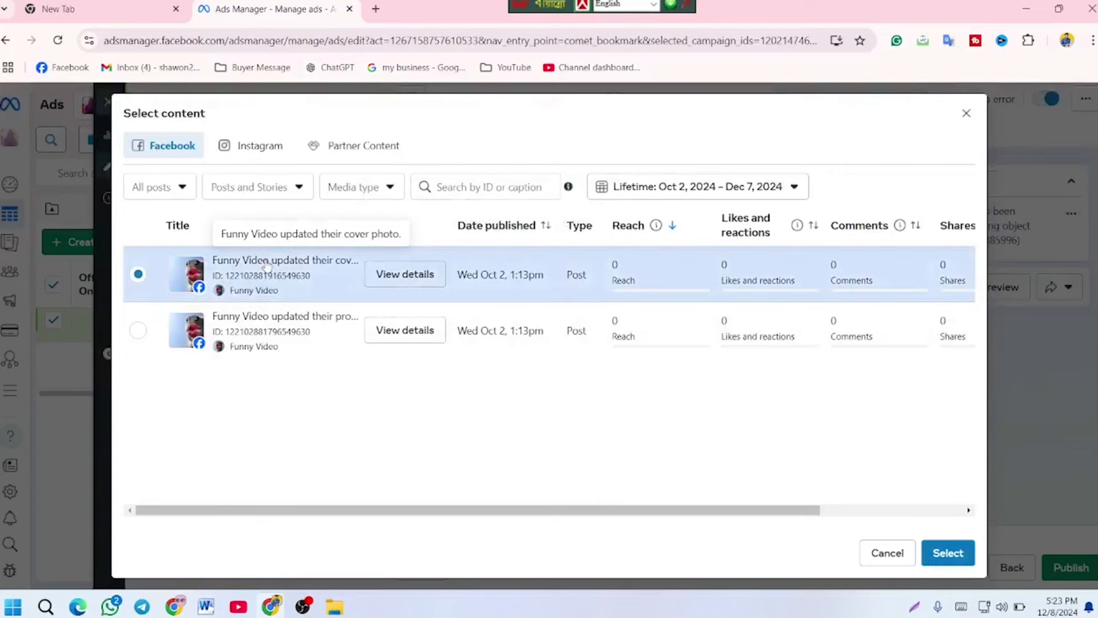
pyautogui.click(958, 553)
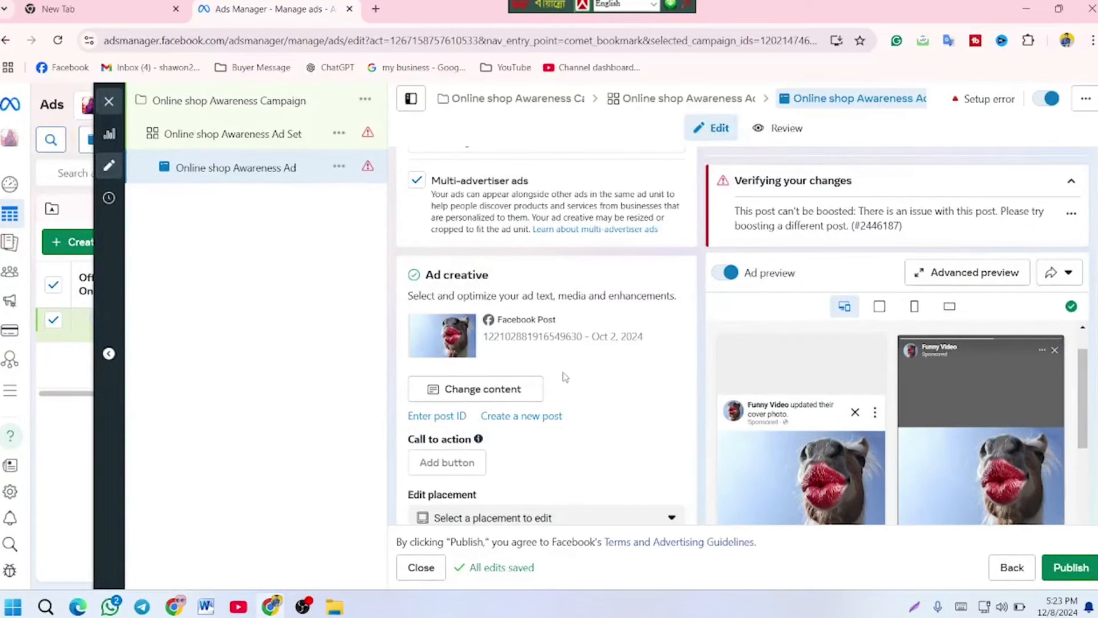
# Step: Examine the ad's call to action, placement and tracking settings along with the ad previews for the different placements
pyautogui.scroll(-1, 572, 378)
pyautogui.scroll(-3, 946, 420)
pyautogui.scroll(3, 806, 419)
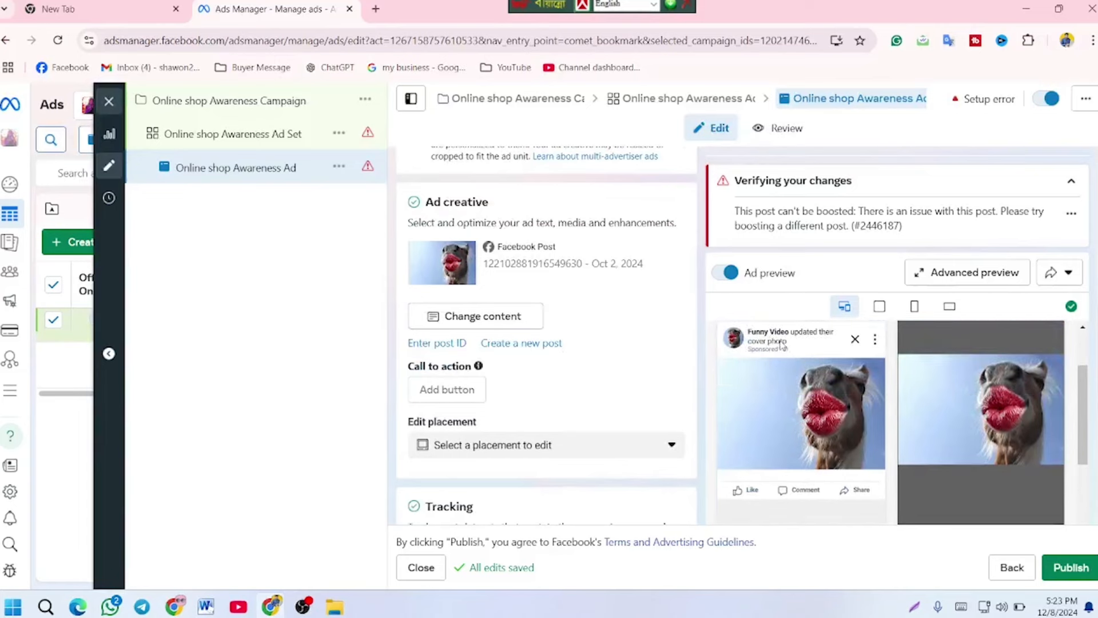
pyautogui.scroll(-1, 566, 376)
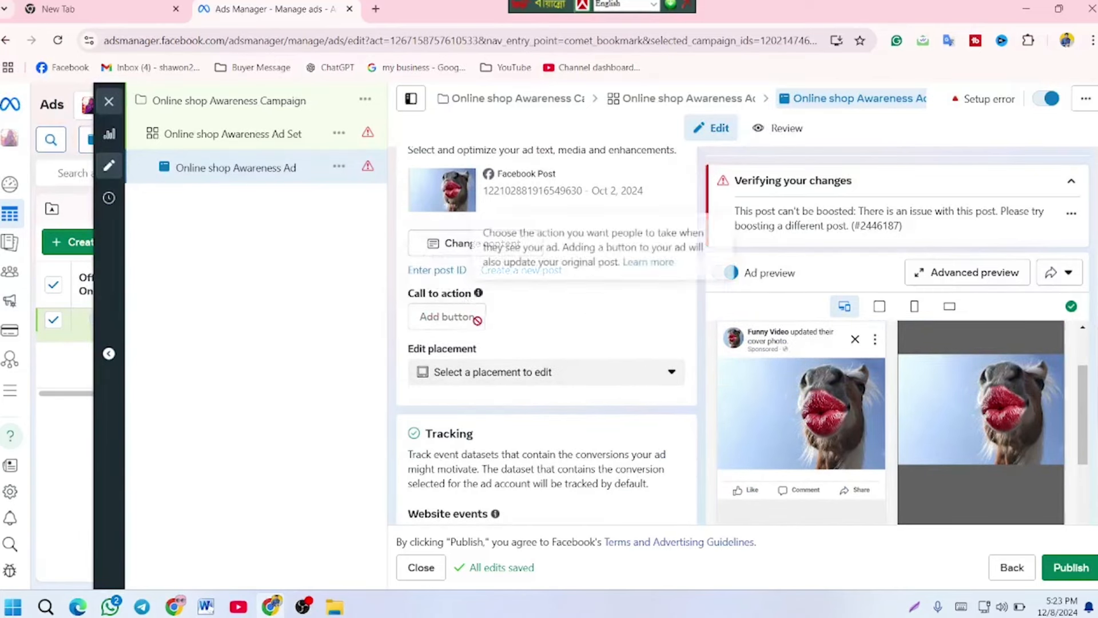
pyautogui.scroll(-5, 618, 377)
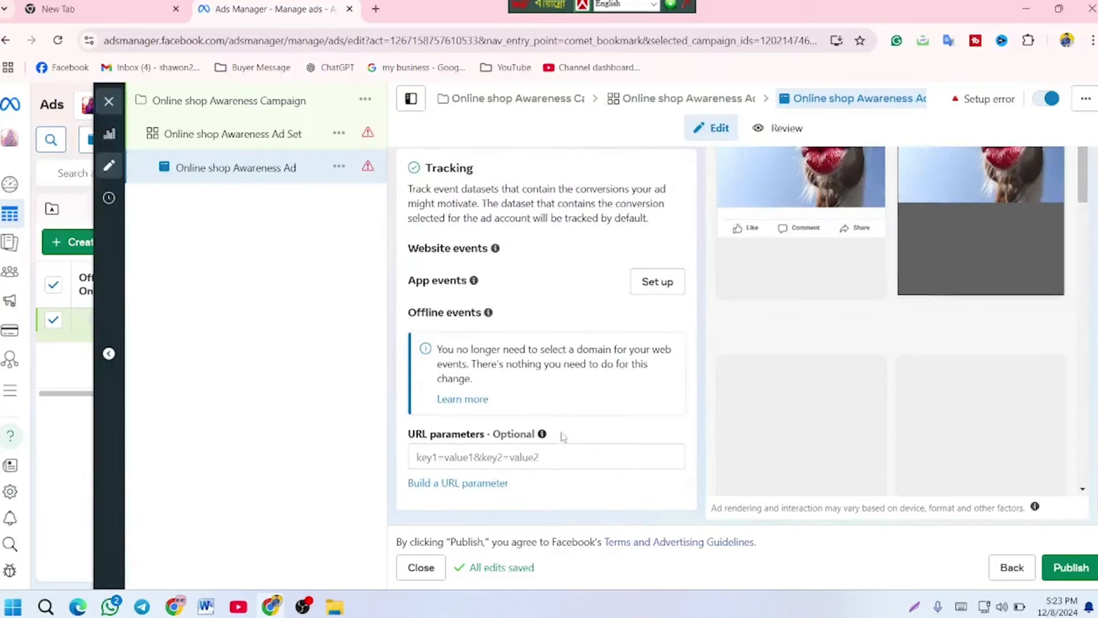
pyautogui.scroll(5, 691, 423)
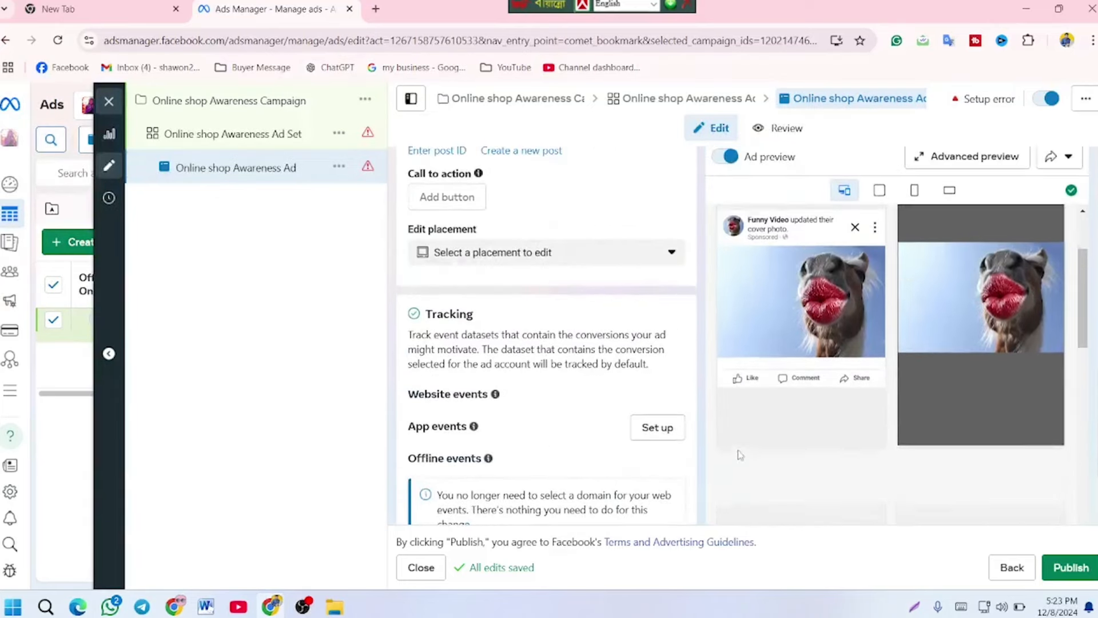
pyautogui.scroll(-5, 691, 421)
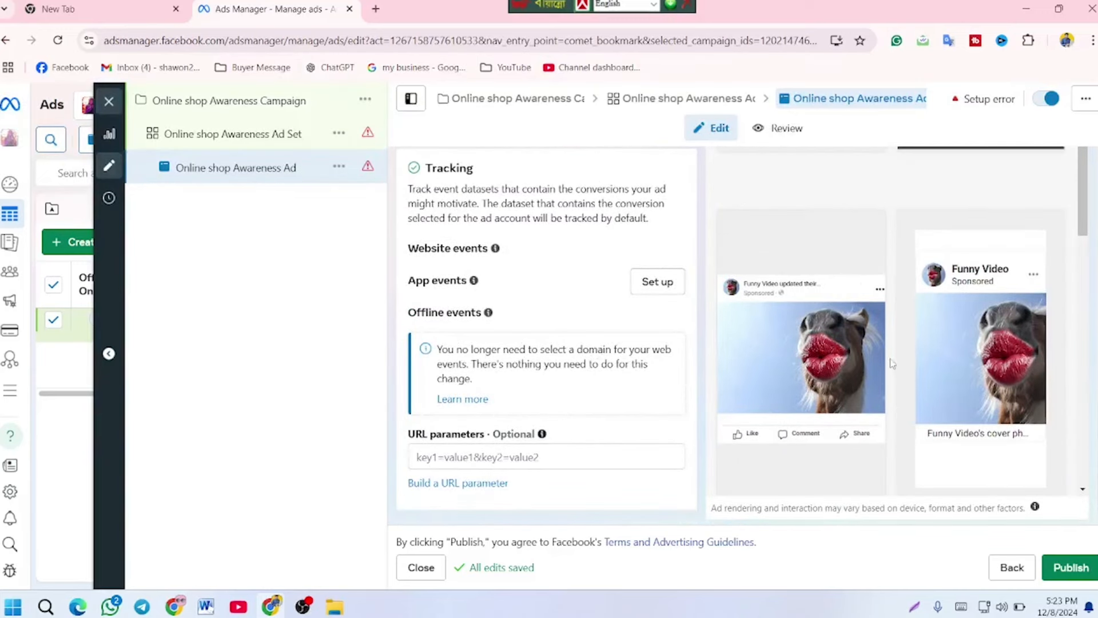
pyautogui.scroll(-5, 893, 374)
pyautogui.scroll(-1, 863, 382)
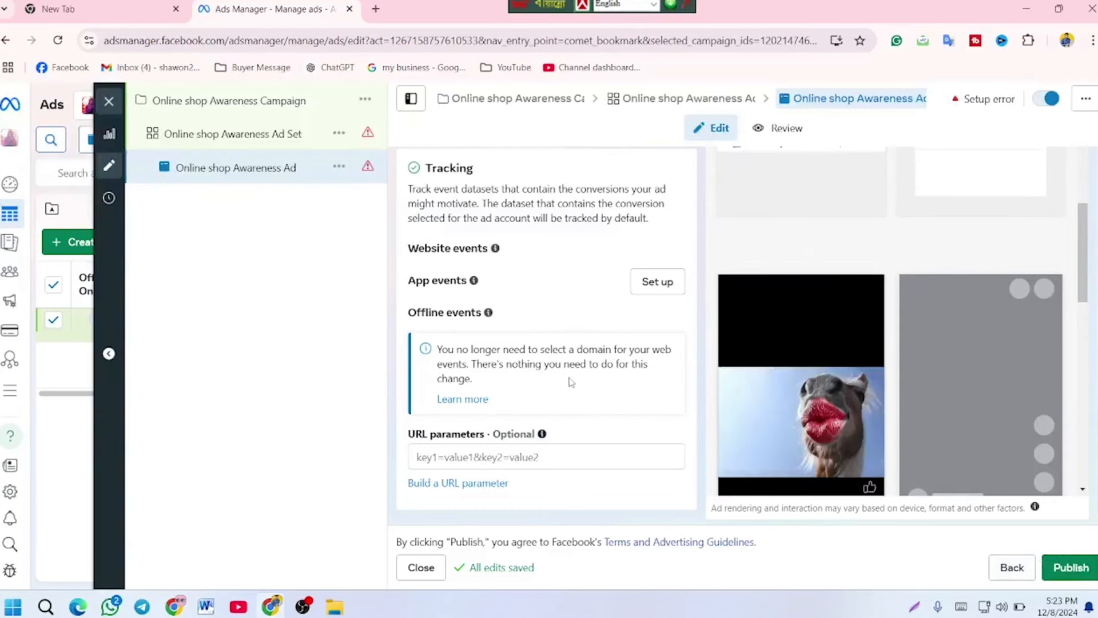
pyautogui.scroll(10, 565, 382)
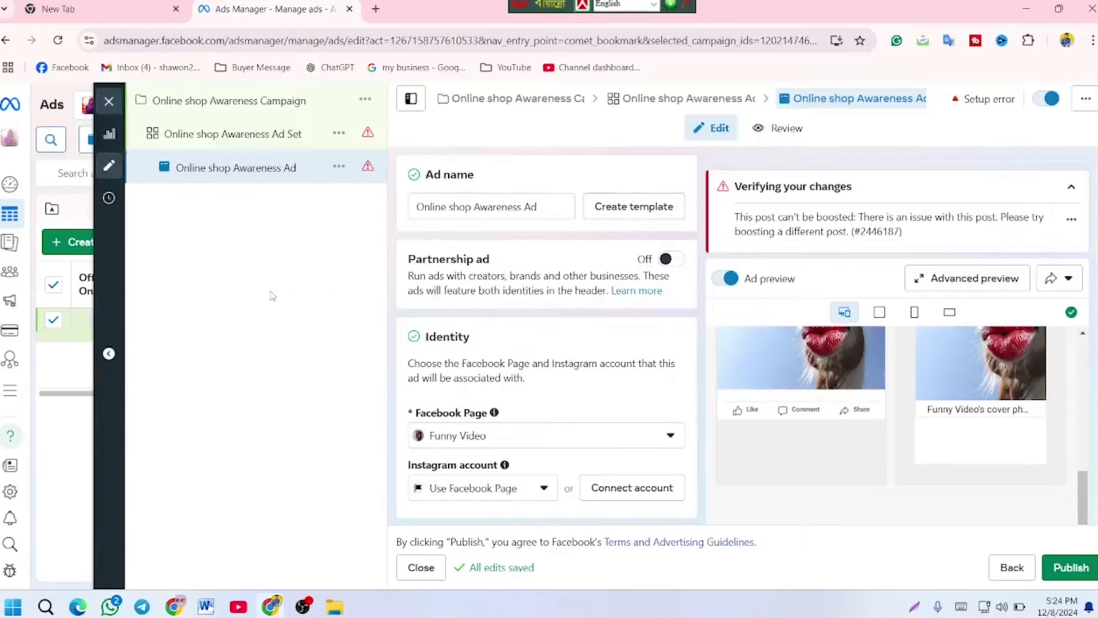
pyautogui.click(303, 606)
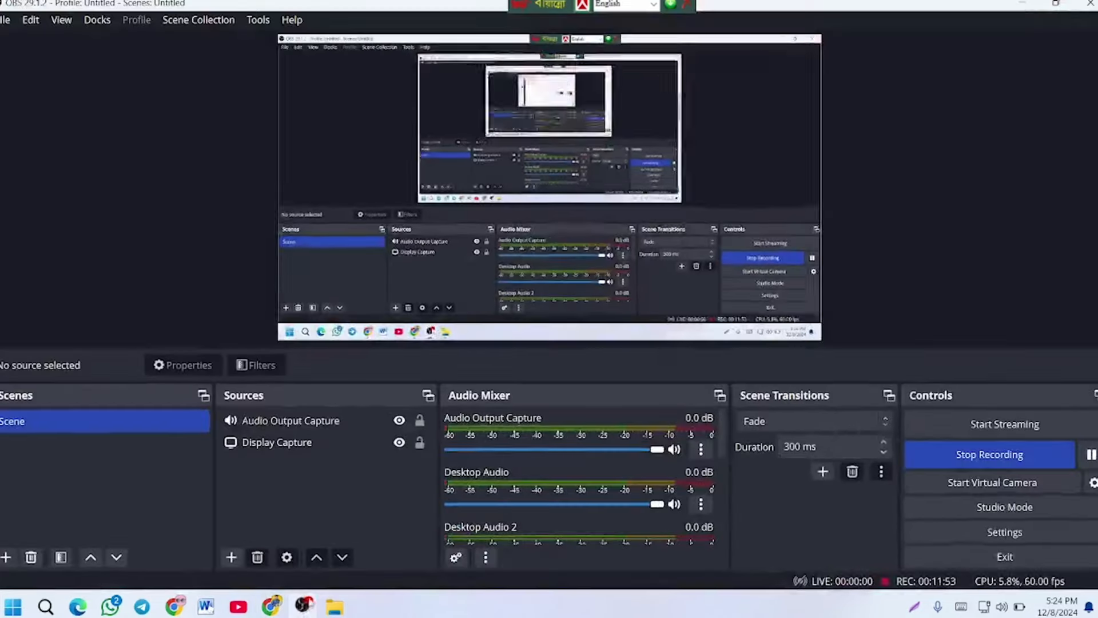